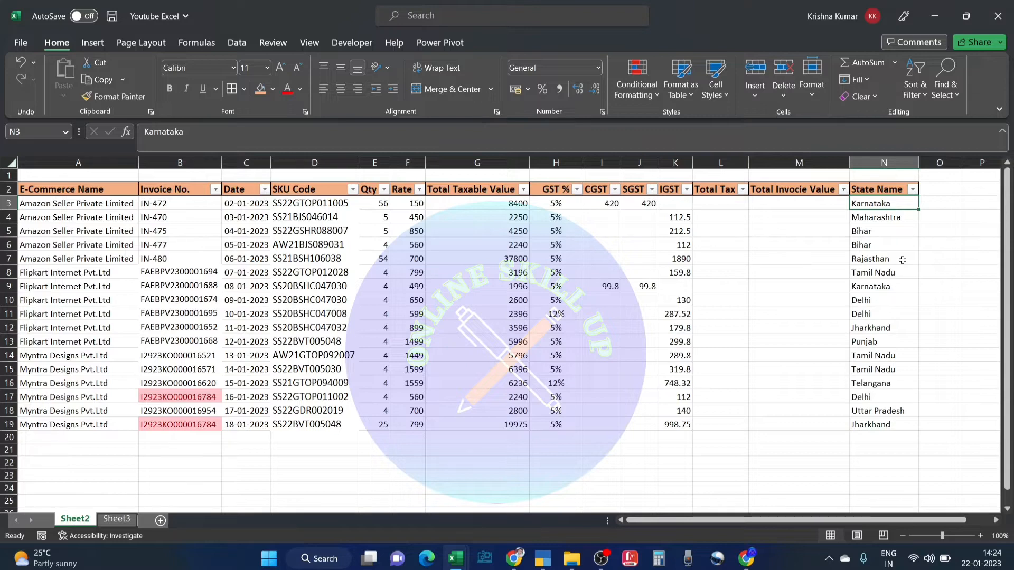
- Examine the entries in the State Name column against the CGST, SGST and IGST amounts of their rows
left_click(877, 221)
key("ctrl+shift+Down")
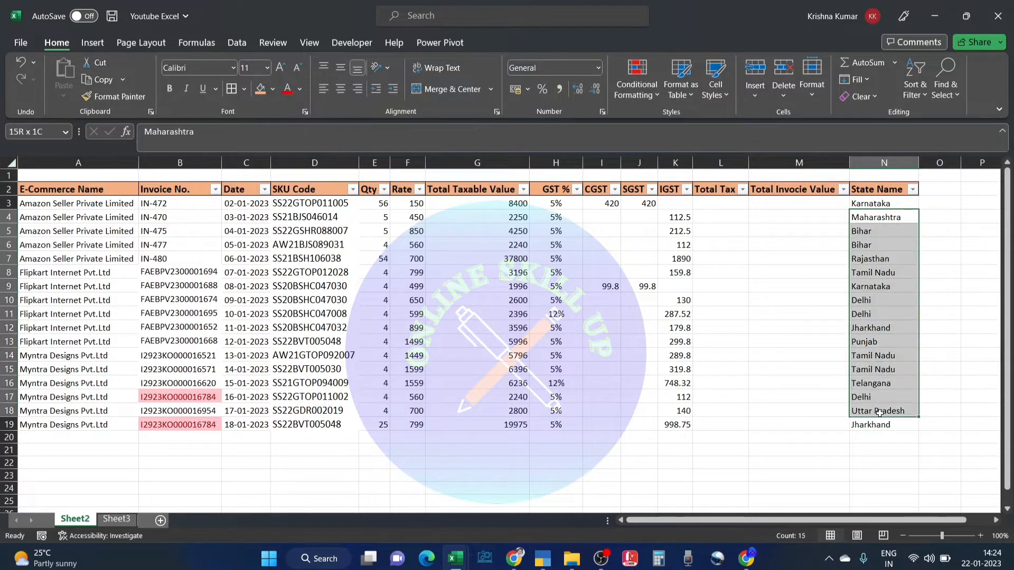
left_click(876, 220)
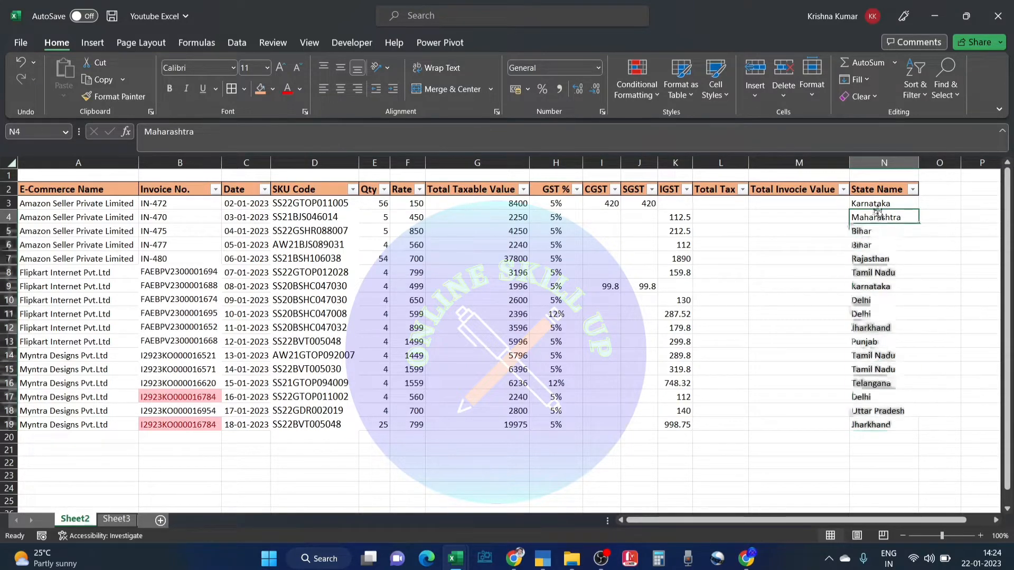
left_click(875, 208)
left_click(856, 230)
left_click(885, 205)
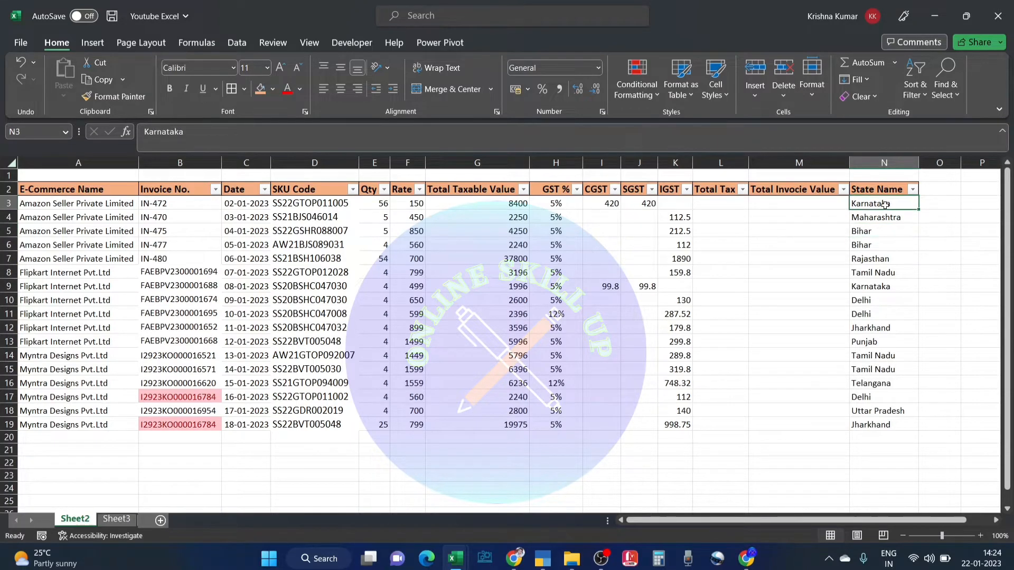
left_click(884, 256)
left_click(891, 207)
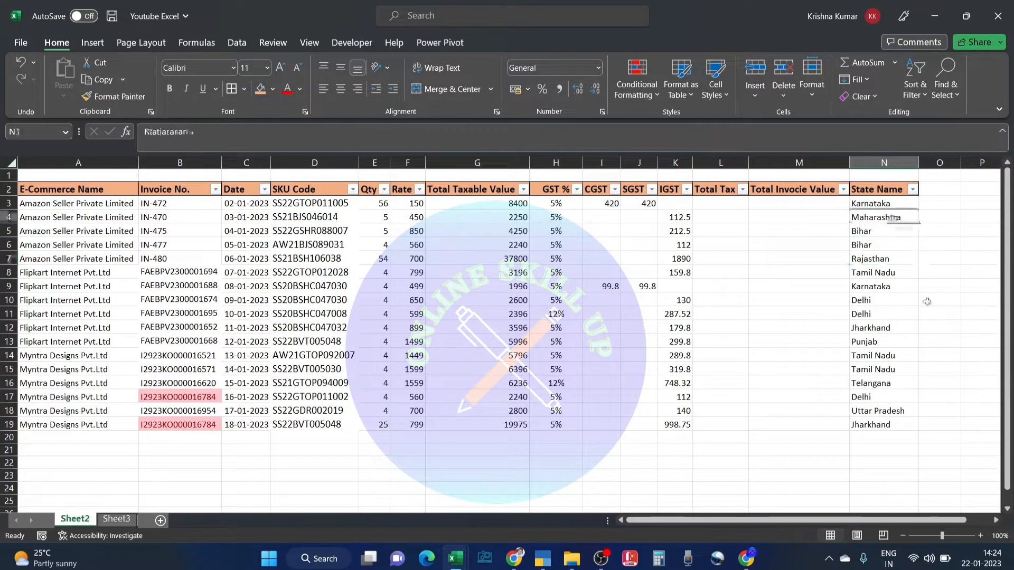
key("Down")
key("Down")
key("Up")
key("Up")
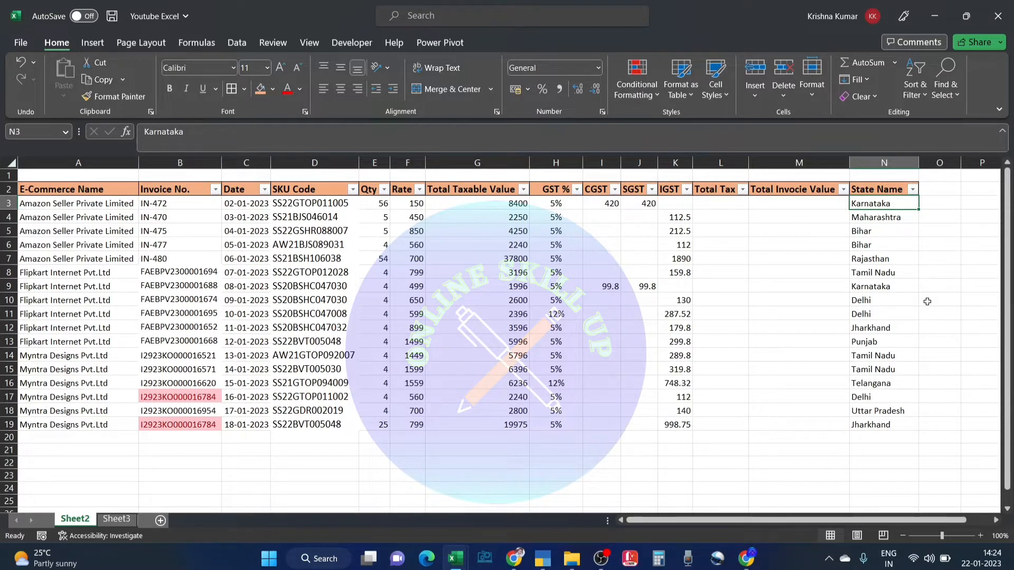
key("Down")
key("Down")
key("Down")
key("Down")
key("Down")
key("Down")
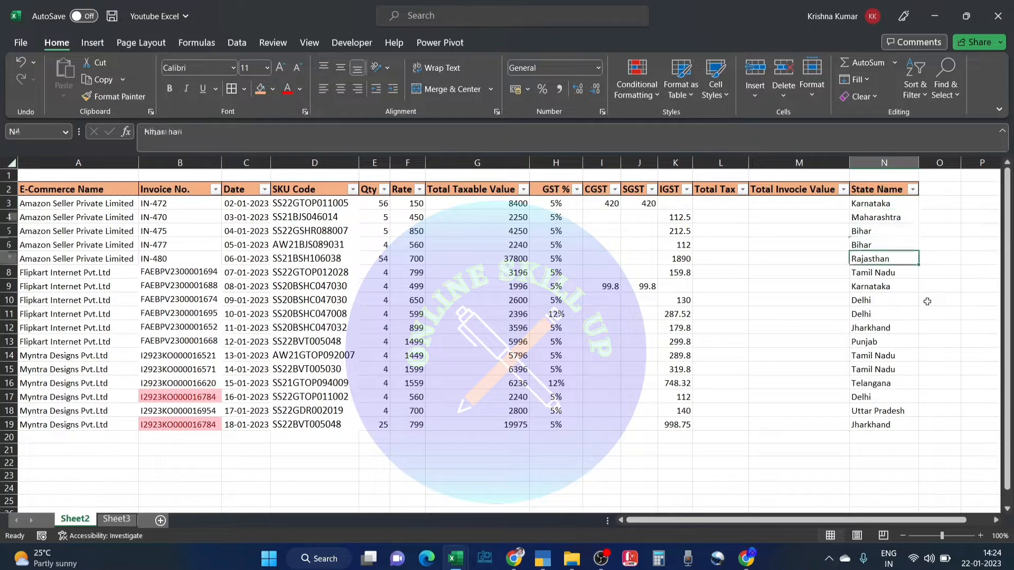
- Change the state name in cell N8 to Karnataka and review the State Name column from N3 to N19
key("Up")
key("Down")
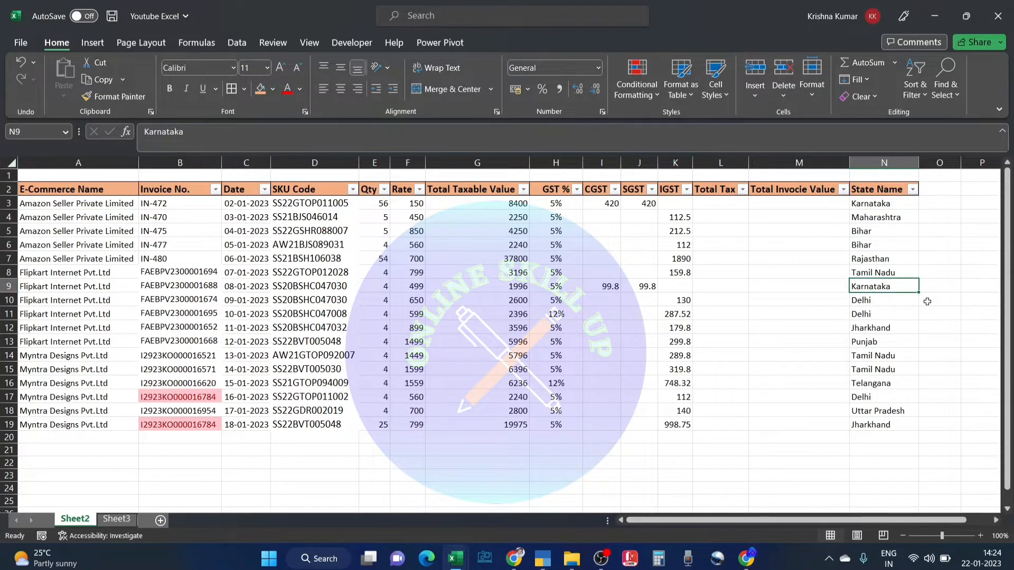
key("Down")
key("Up")
key("Up")
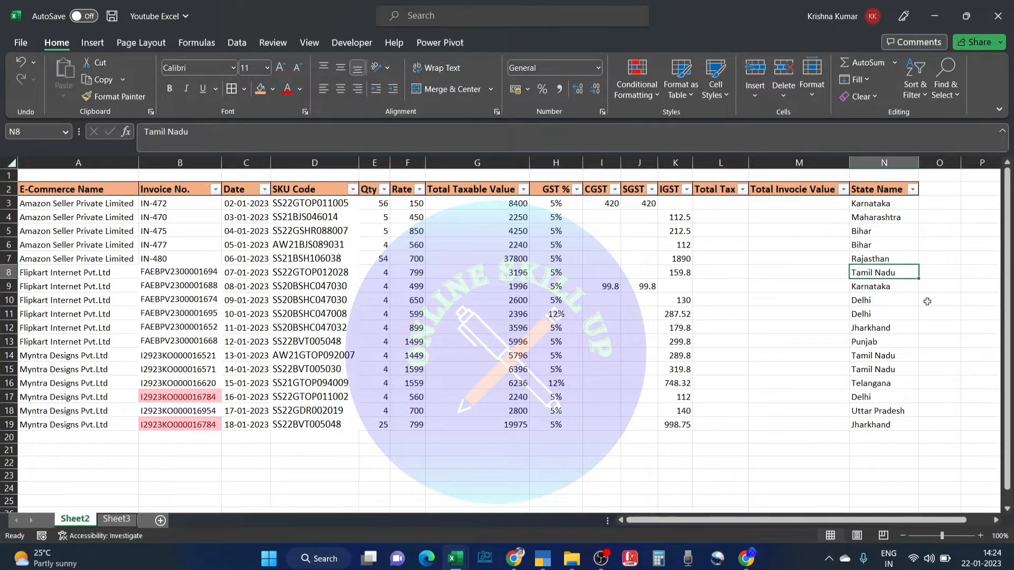
key("Down")
key("Up")
type("k")
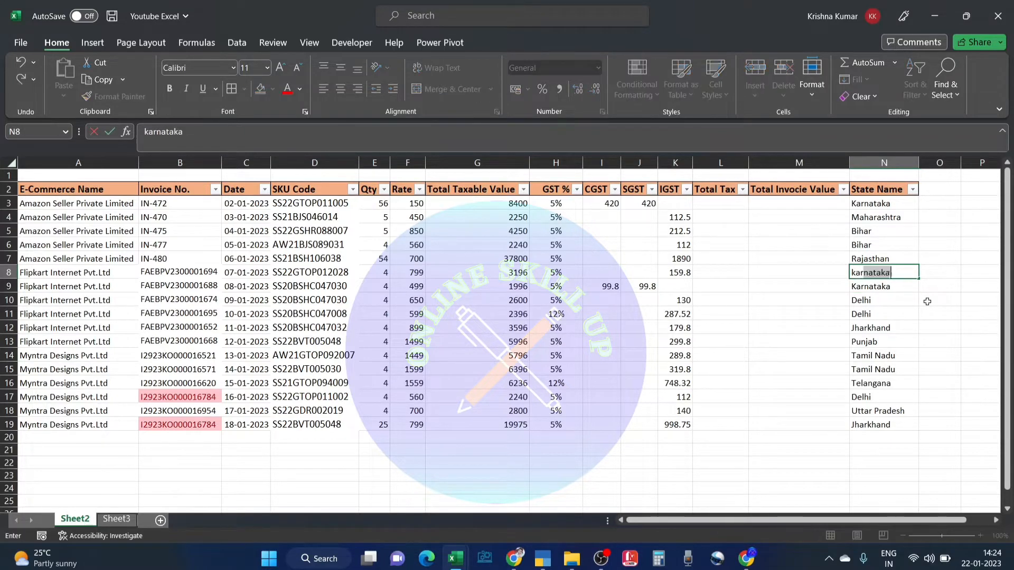
key("Return")
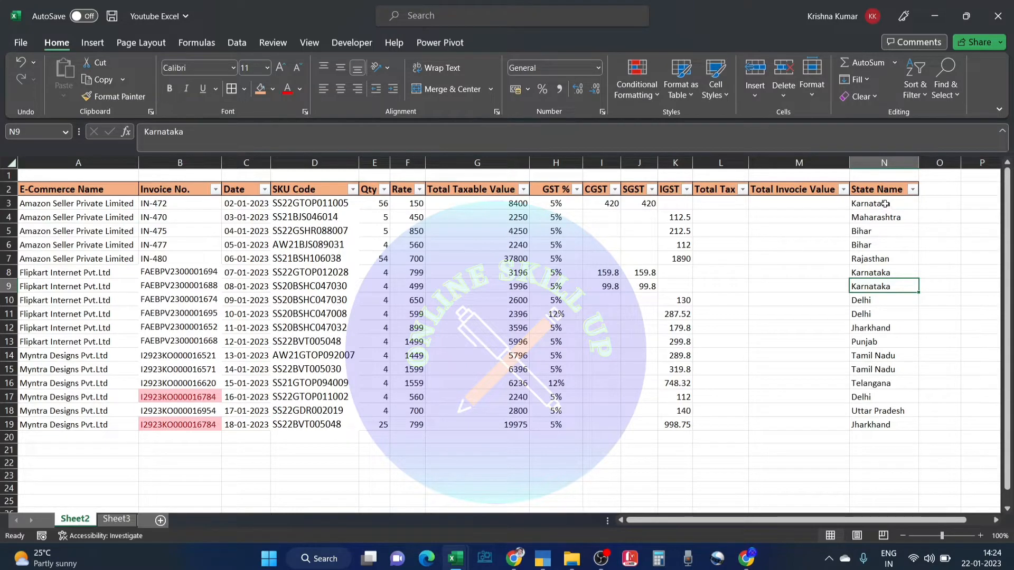
left_click_drag(885, 203, 872, 424)
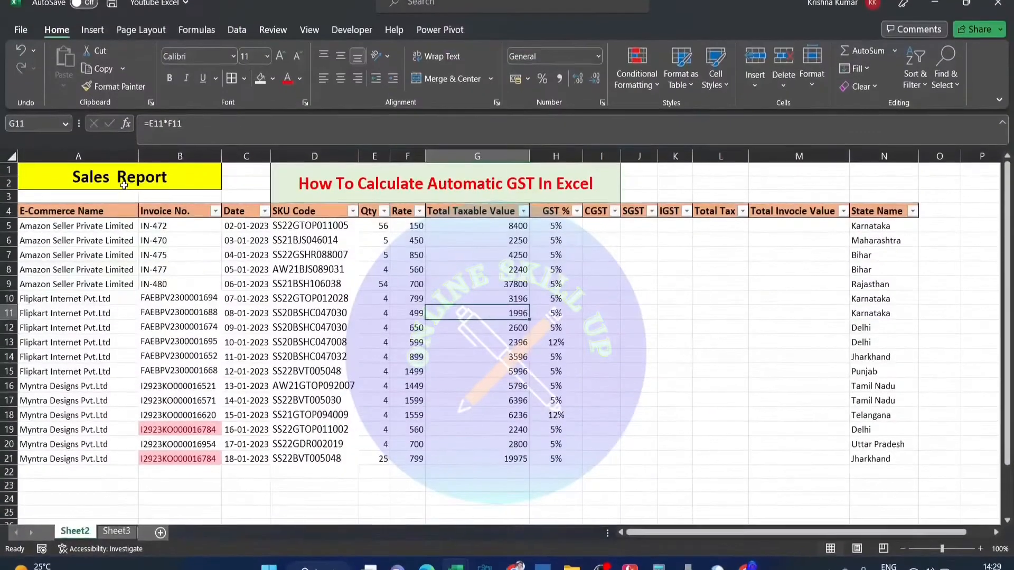
- Examine the Sales Report title and the Amazon, Flipkart and Myntra entries in the E-Commerce Name column
left_click(124, 182)
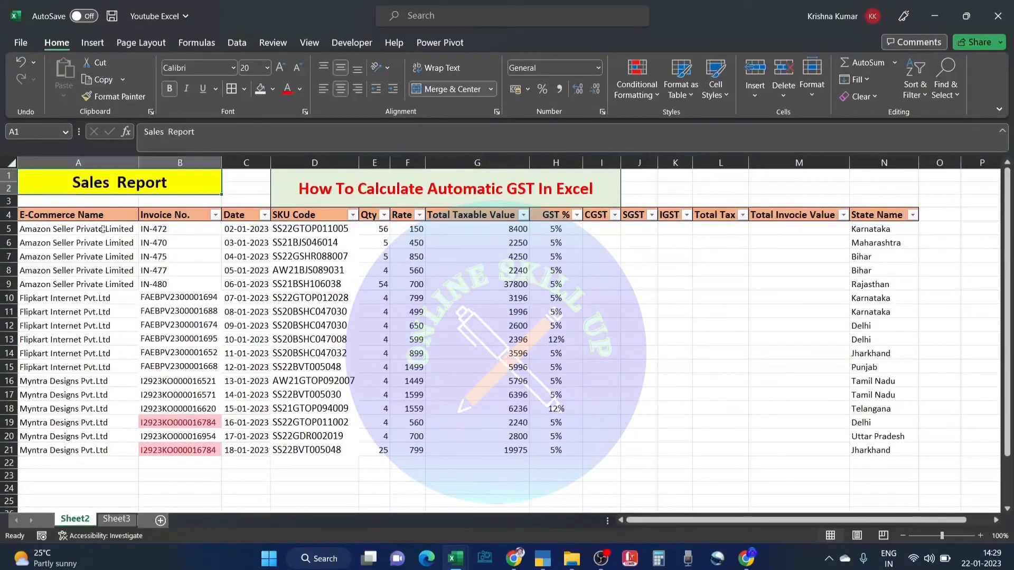
left_click_drag(102, 229, 80, 436)
left_click_drag(100, 232, 79, 395)
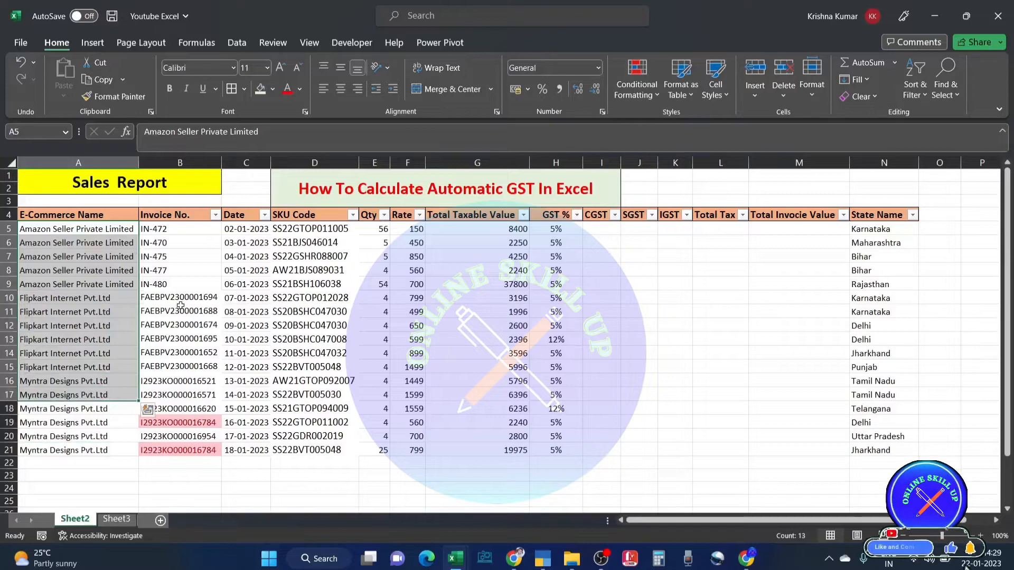
left_click(123, 257)
left_click(107, 338)
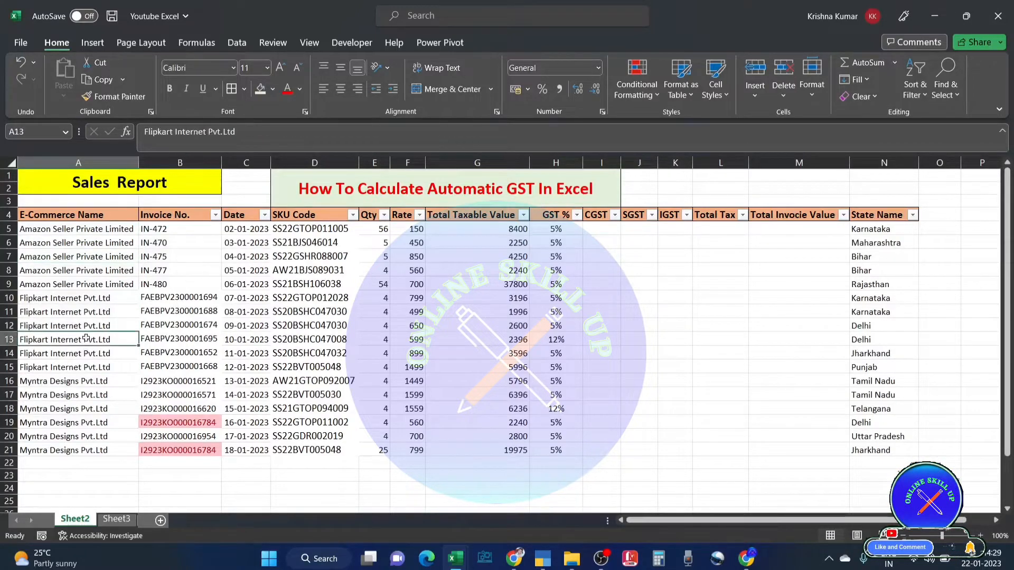
left_click(82, 424)
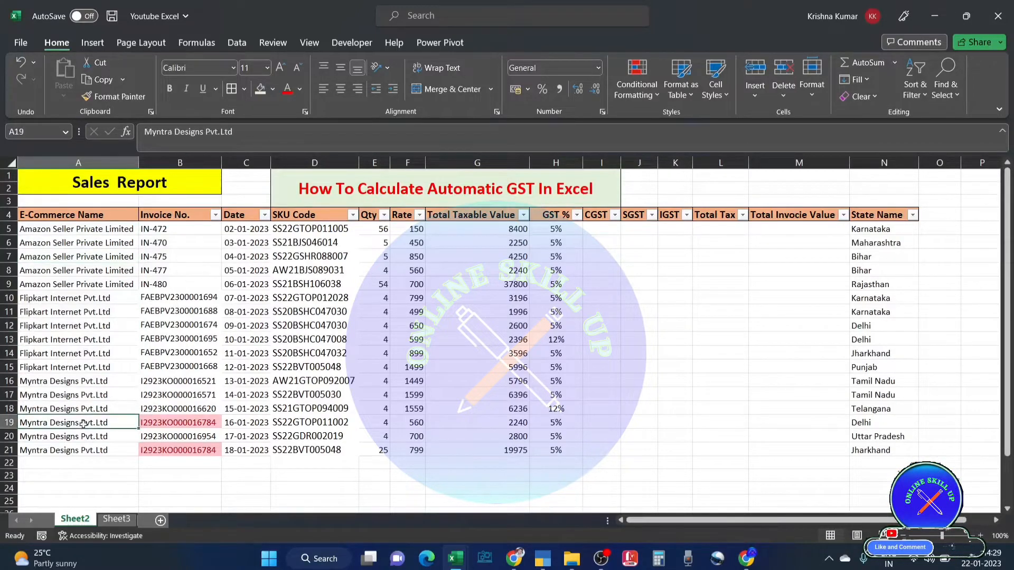
left_click(89, 257)
left_click_drag(171, 229, 180, 425)
left_click_drag(94, 244, 74, 453)
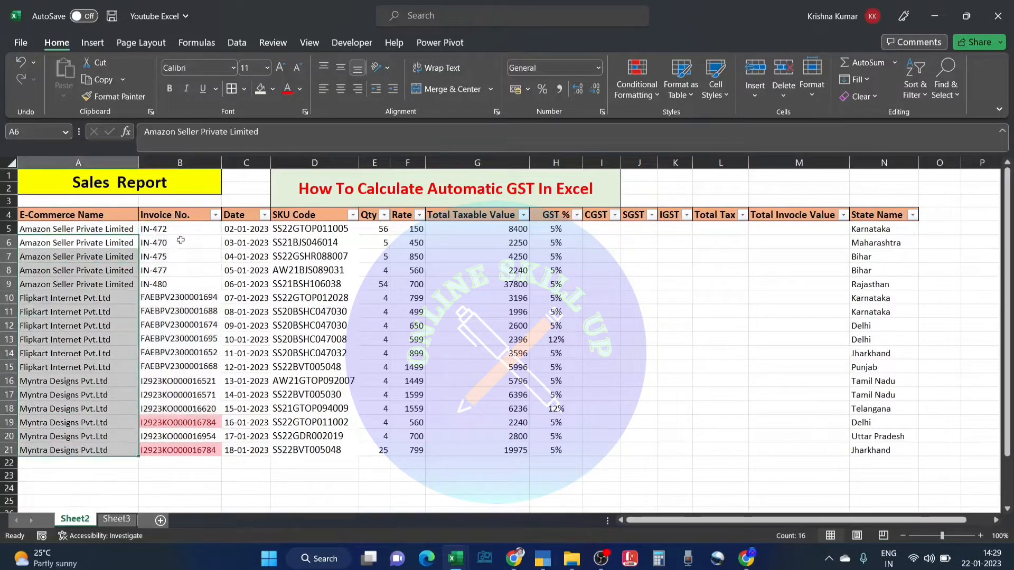
- Review the Sales Report columns from Invoice No. through GST %, the empty tax columns and the State Name column
left_click_drag(180, 228, 180, 436)
left_click_drag(250, 228, 246, 436)
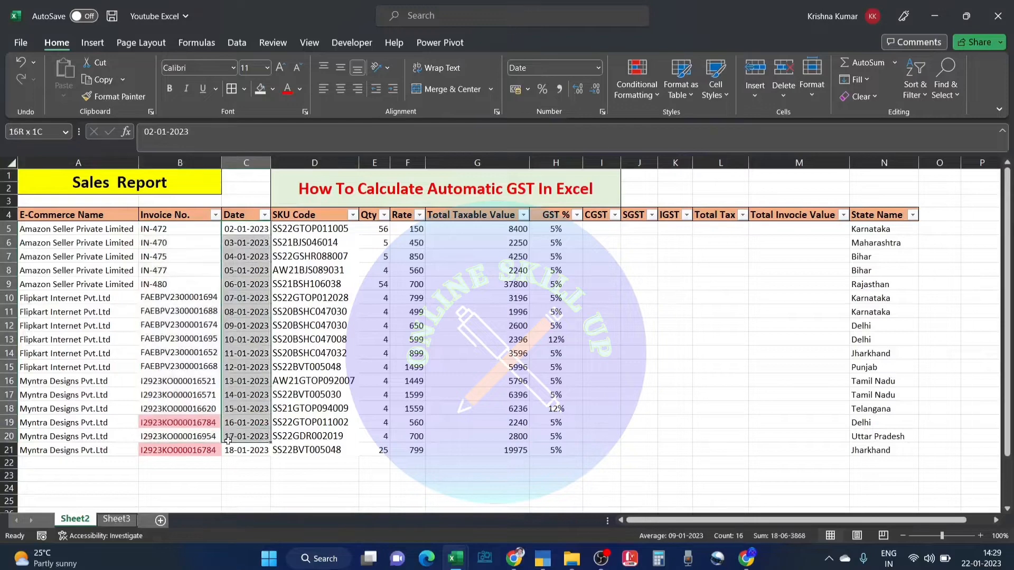
left_click_drag(324, 228, 325, 409)
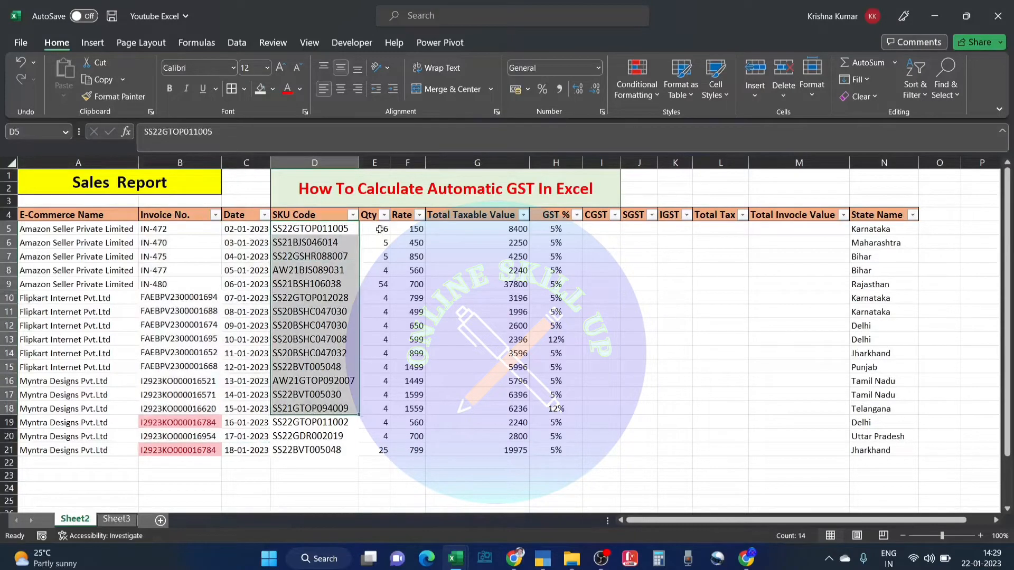
left_click_drag(380, 229, 420, 370)
left_click(520, 230)
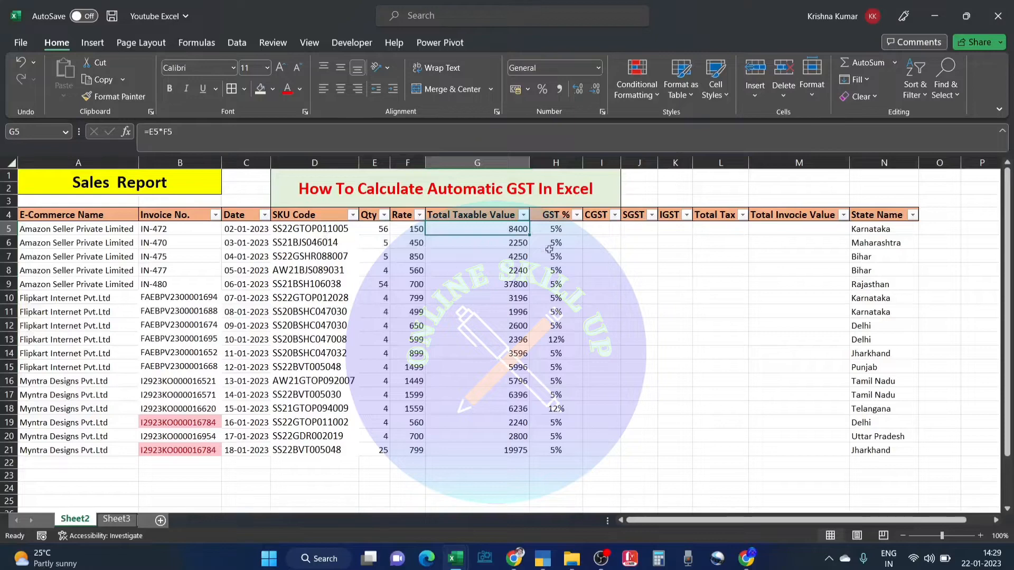
left_click_drag(568, 230, 568, 437)
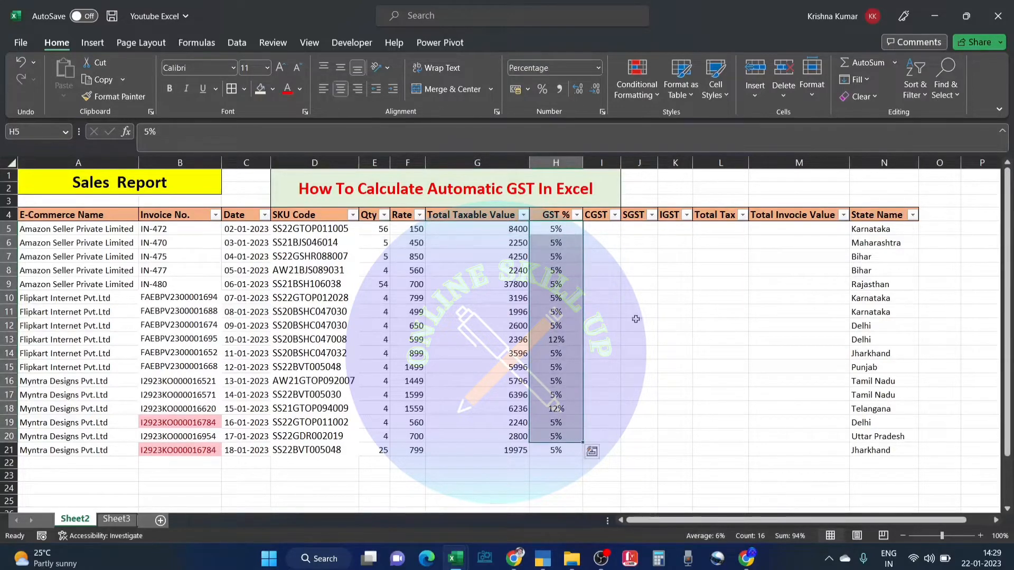
left_click(606, 227)
left_click(781, 242)
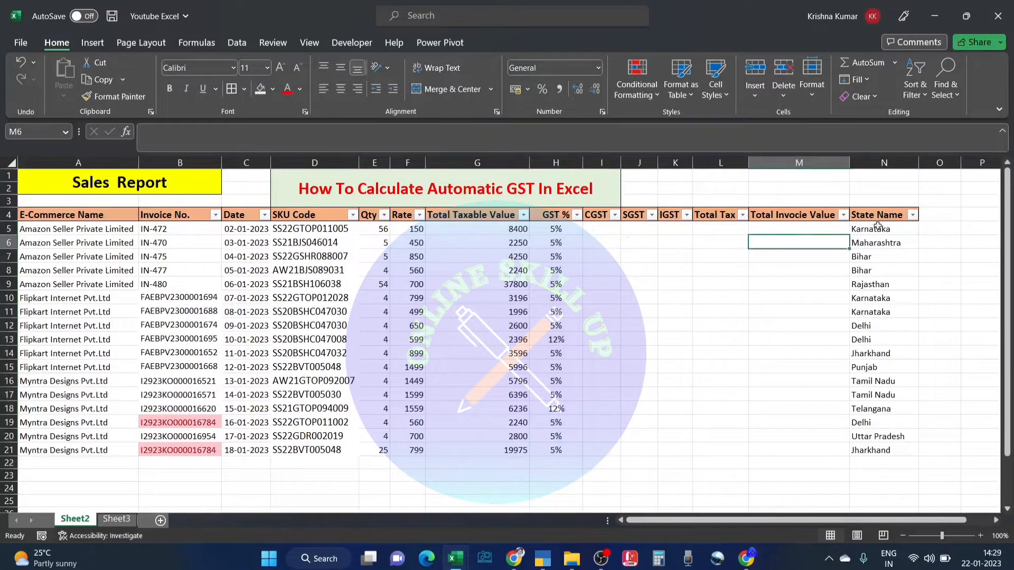
left_click(878, 227)
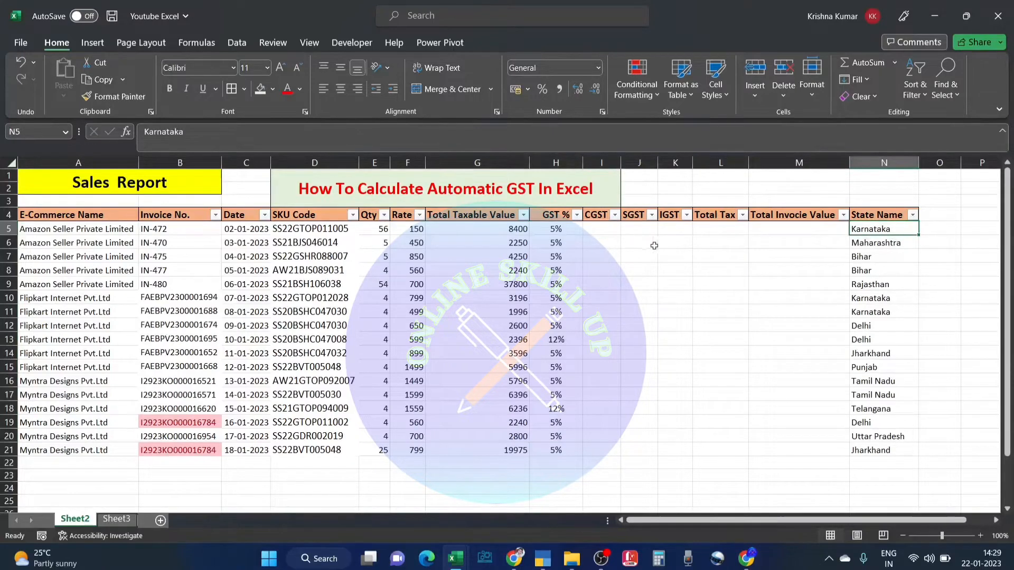
left_click(602, 229)
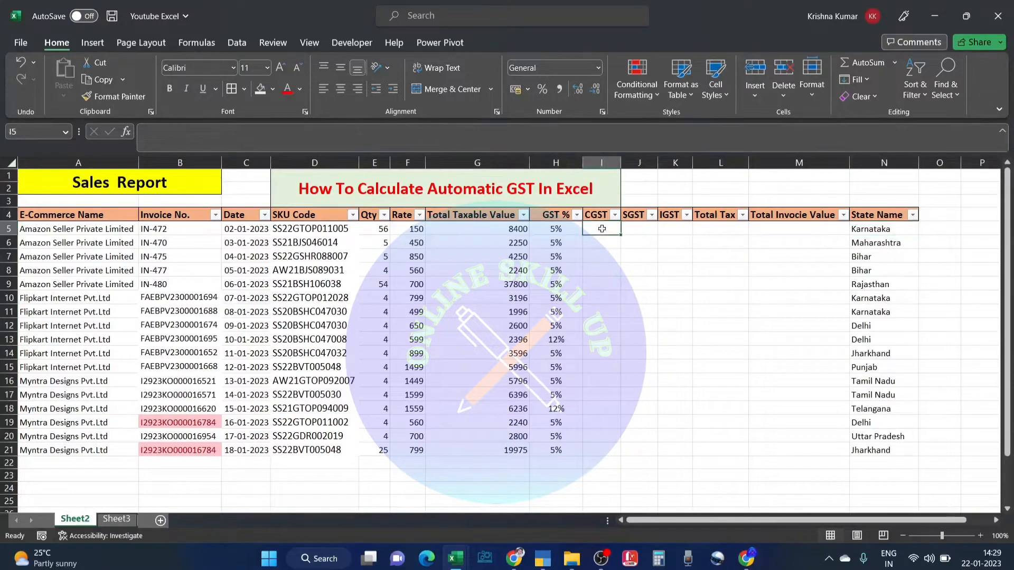
- Examine the state list on Sheet3, comparing Karnataka in column A with the other states listed in column B
left_click(116, 519)
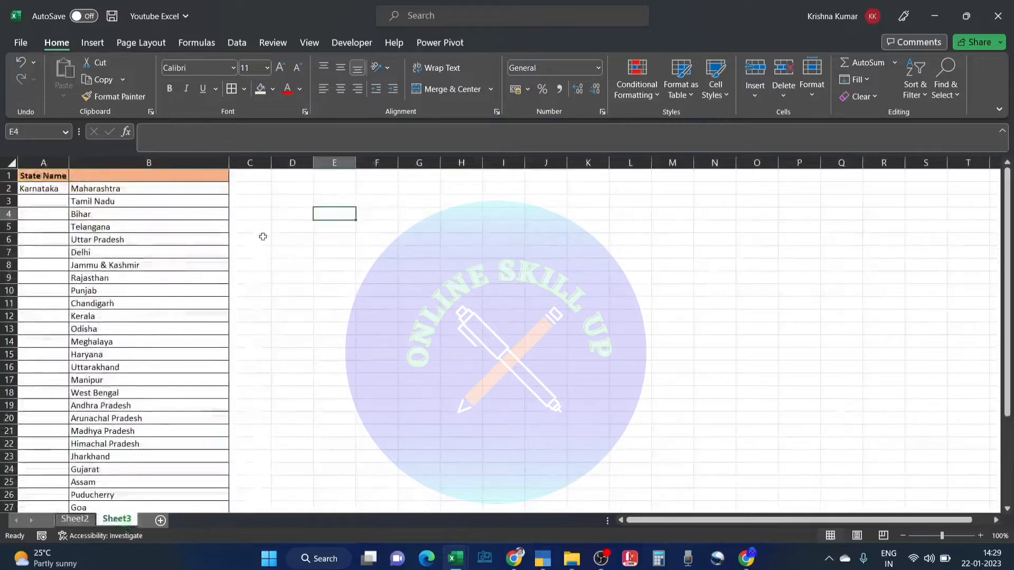
left_click(46, 175)
left_click(117, 179)
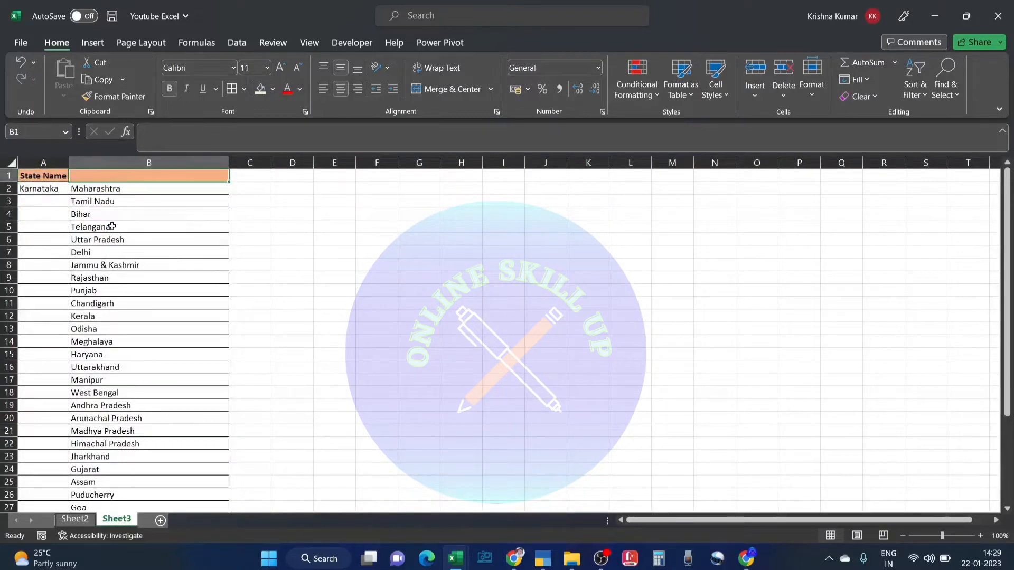
left_click(111, 226)
left_click(51, 186)
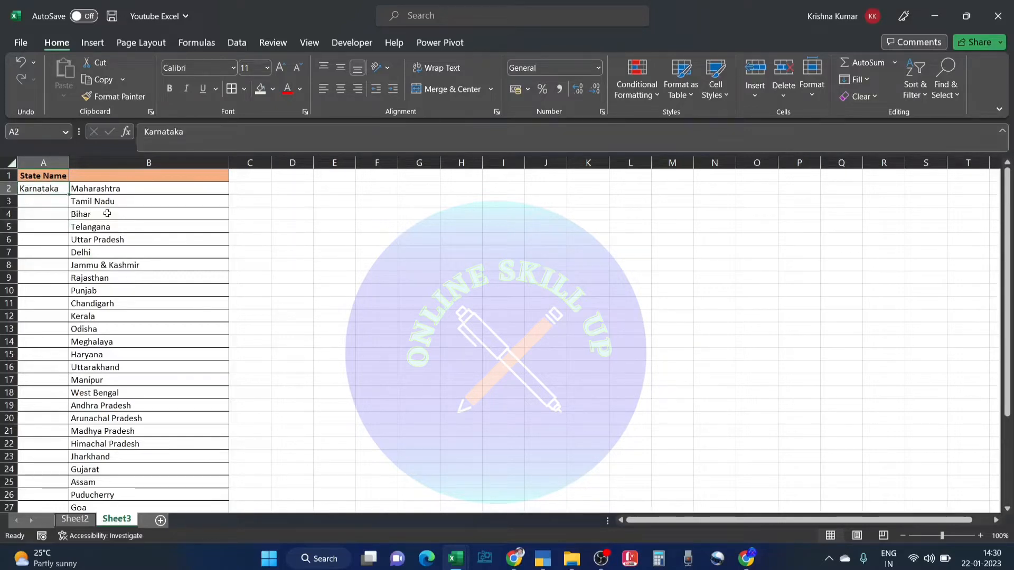
left_click(128, 190)
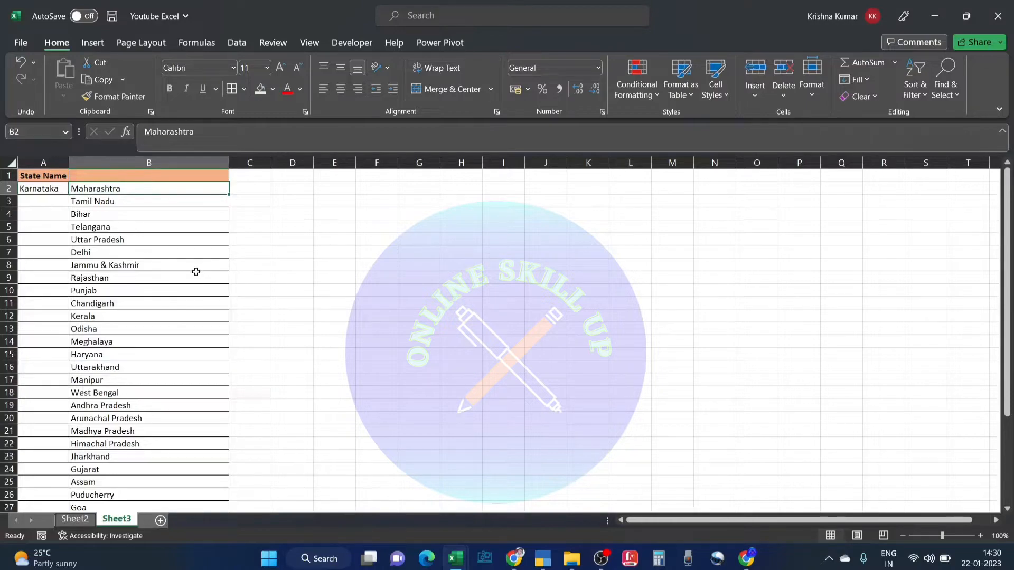
left_click(195, 300)
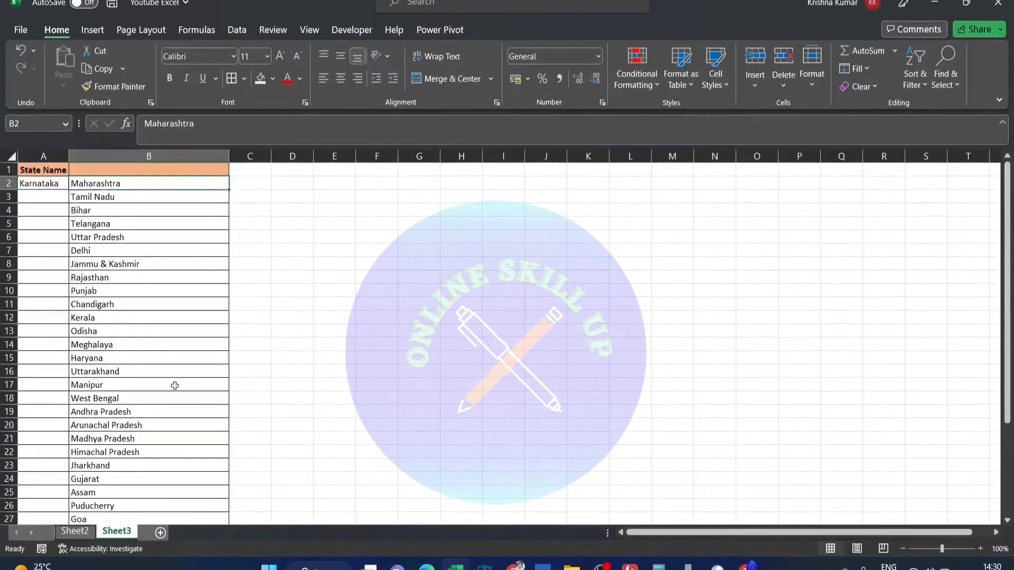
left_click(177, 278)
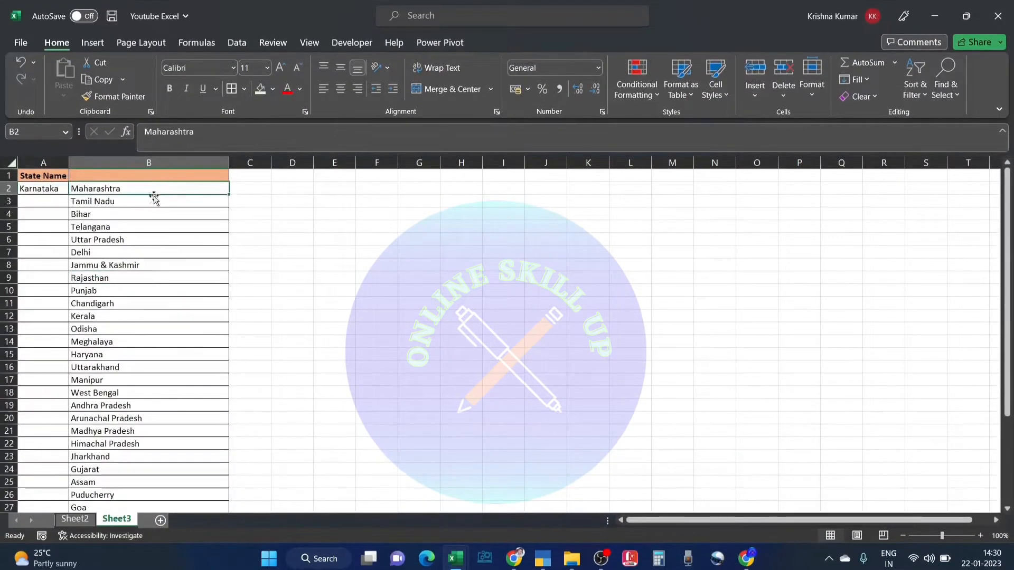
left_click(197, 303)
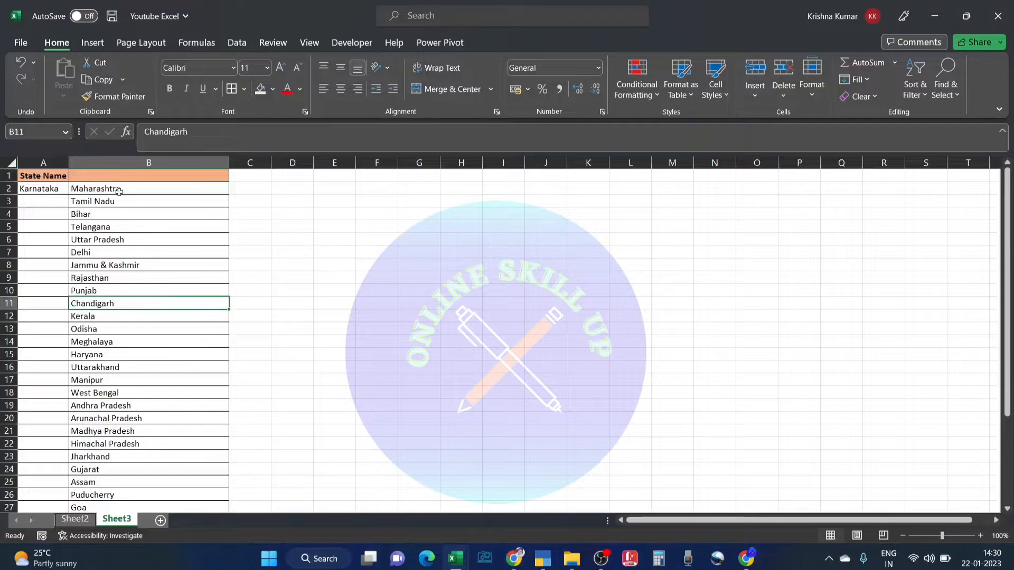
left_click_drag(119, 191, 138, 468)
scroll(150, 369, "down", 5)
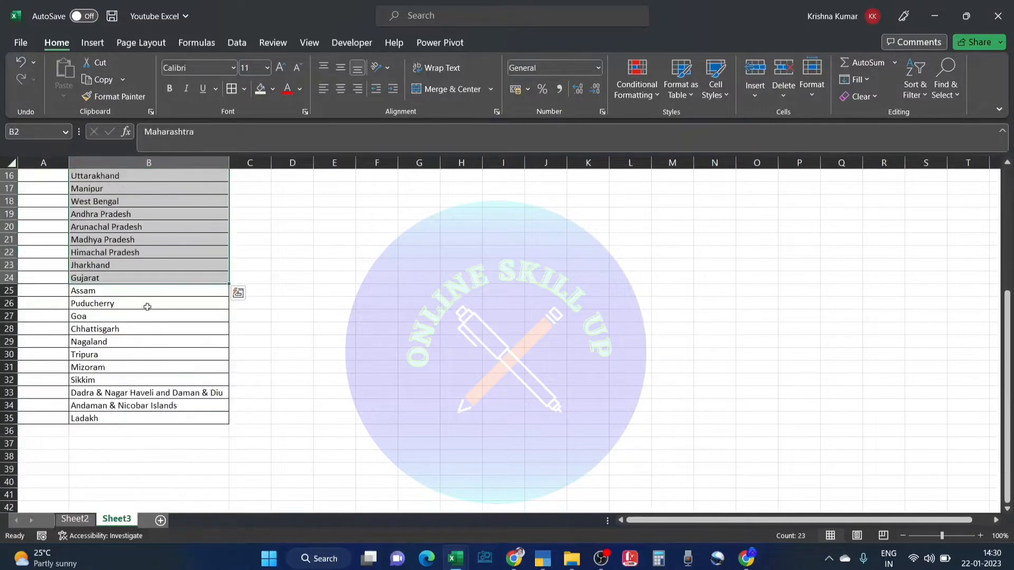
left_click_drag(140, 292, 139, 410)
left_click(378, 274)
scroll(198, 302, "up", 3)
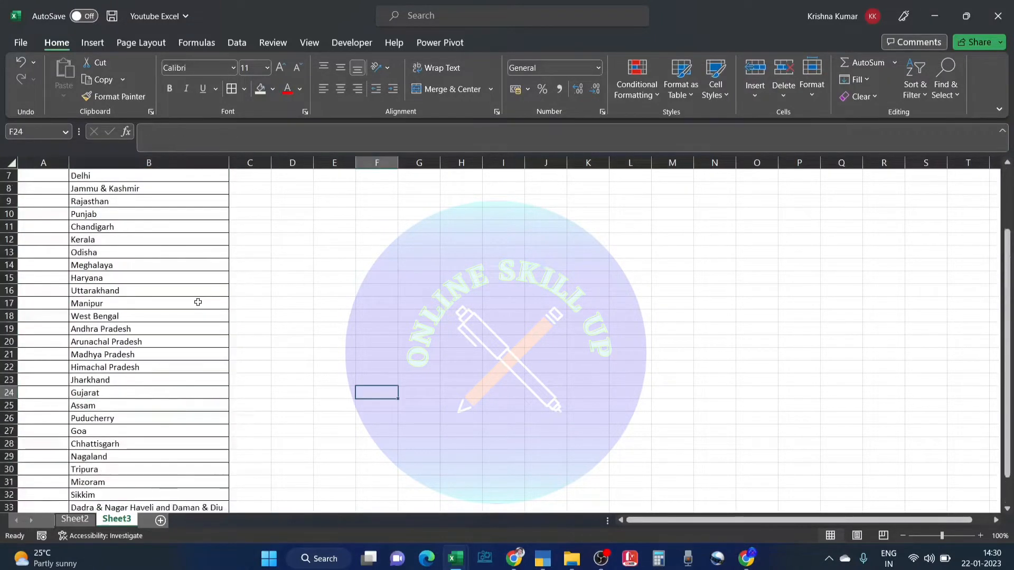
scroll(198, 302, "up", 2)
left_click(156, 190)
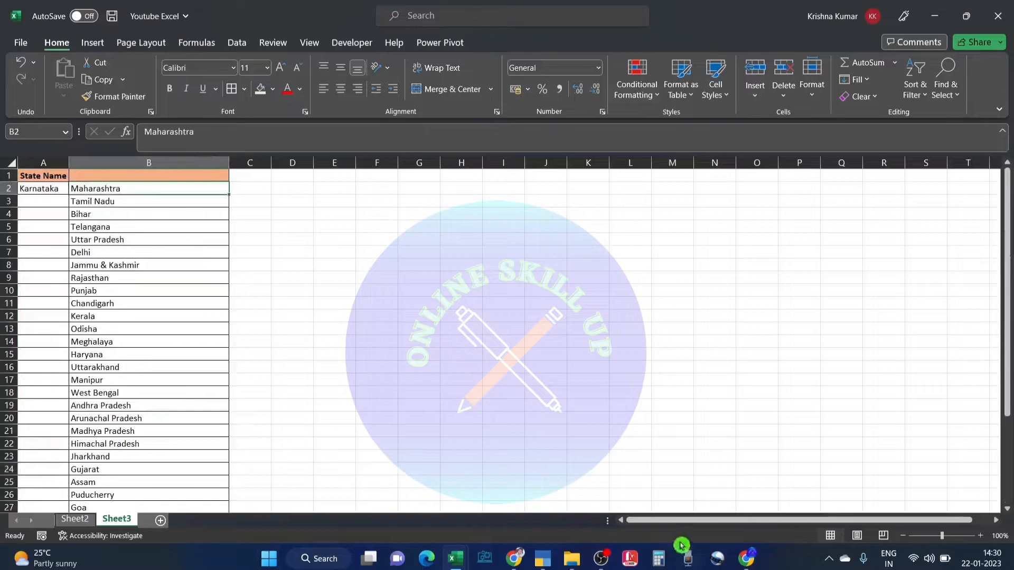
left_click(502, 291)
left_click(125, 185)
- Return to Sheet2 and review the state names in cells N5 to N20 of the Sales Report
left_click(75, 519)
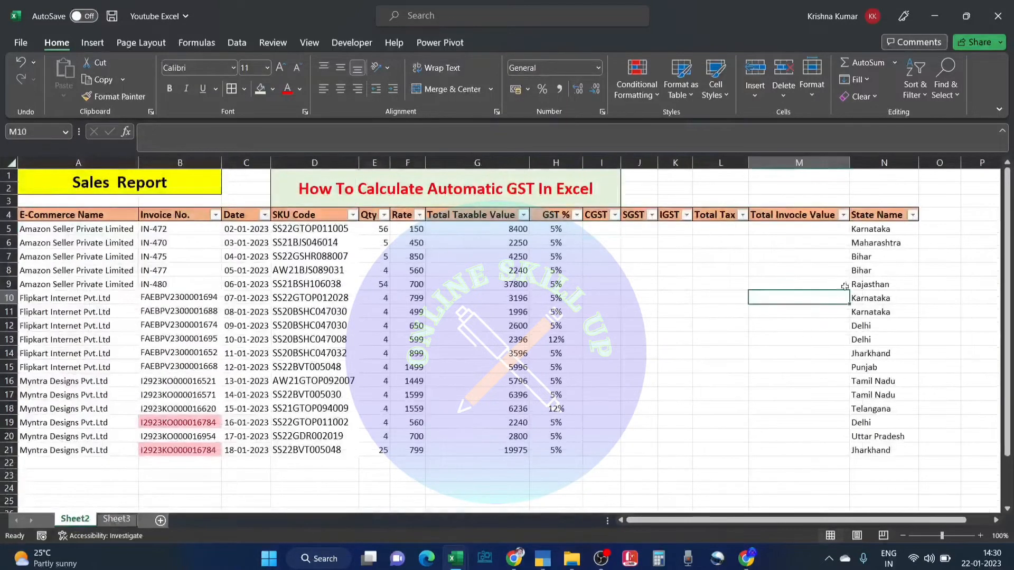
left_click(871, 235)
key("shift+Down")
key("shift+Down")
key("shift+Down")
key("shift+Down")
key("shift+Down")
key("shift+Down")
key("shift+Down")
key("shift+Down")
key("shift+Down")
key("shift+Down")
key("shift+Down")
key("shift+Down")
key("shift+Down")
key("shift+Down")
key("shift+Down")
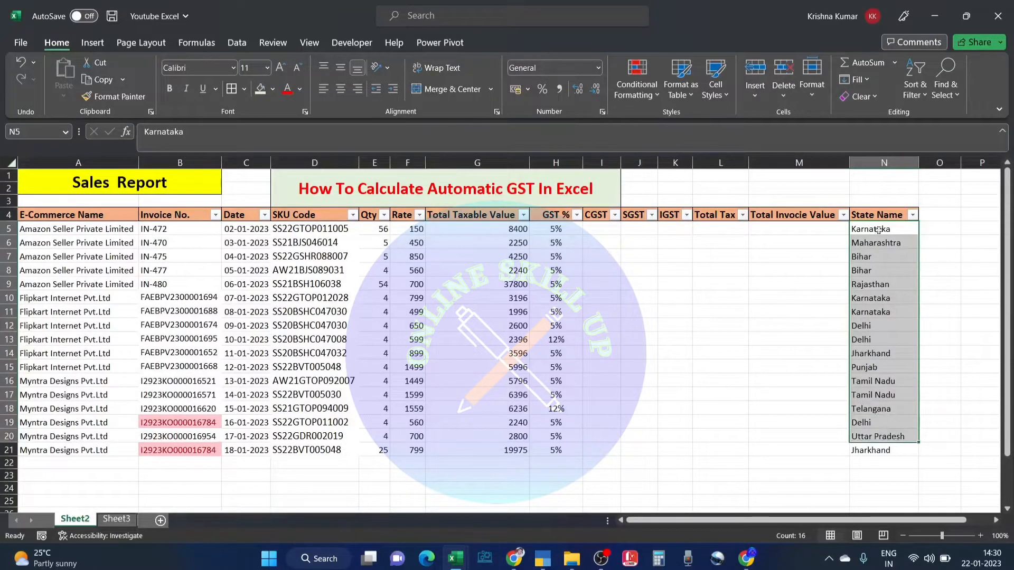
- Review the state names in cells N5 to N21 of the Sales Report
left_click_drag(875, 232, 875, 452)
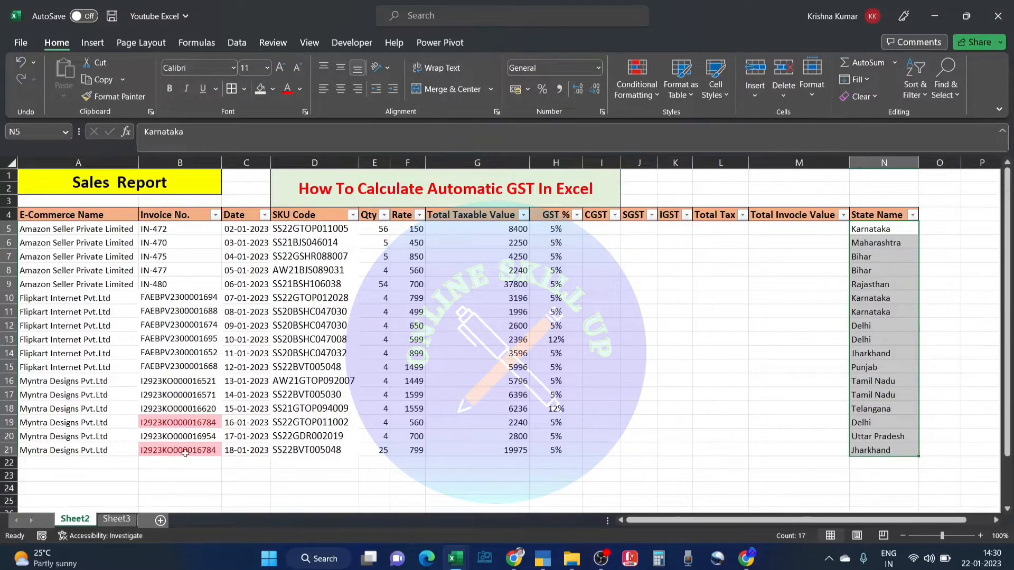
left_click_drag(879, 235, 887, 453)
left_click_drag(885, 231, 891, 452)
- Check the list of states other than Karnataka in column B of Sheet3
left_click(117, 519)
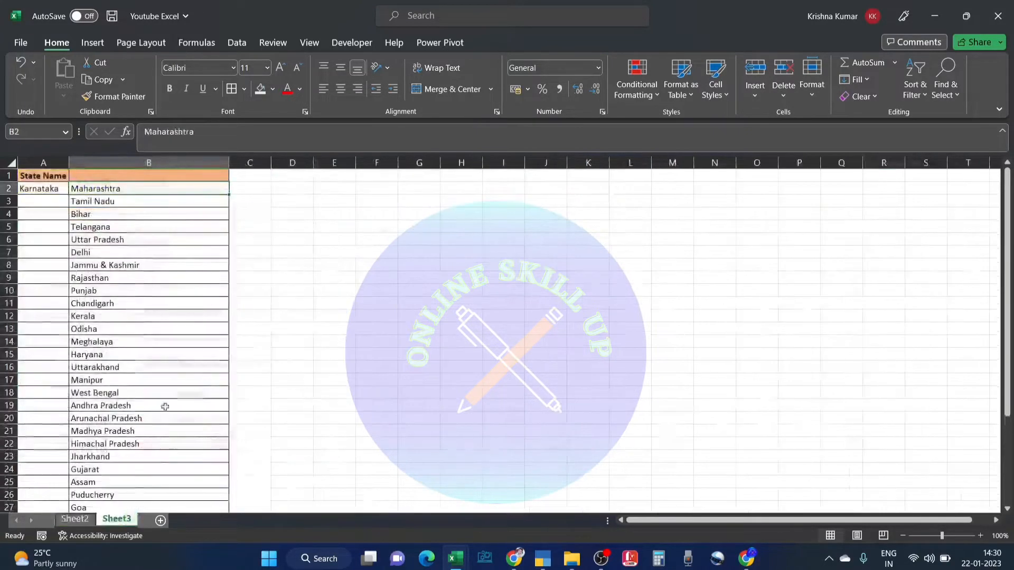
left_click(194, 262)
left_click(158, 189)
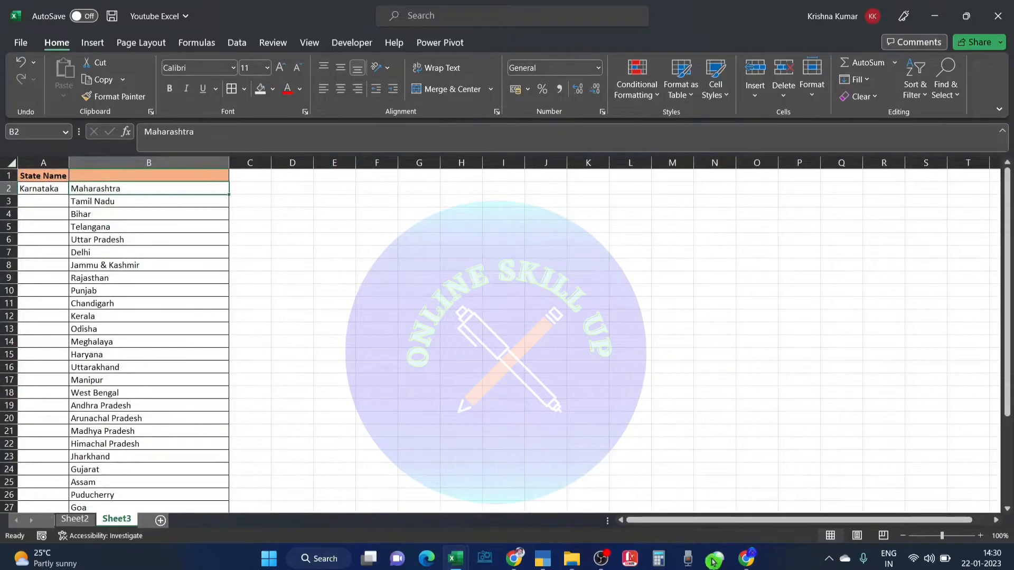
- Switch to TallyPrime and start a sales voucher numbered 55 with no reference number
left_click(546, 355)
left_click(542, 558)
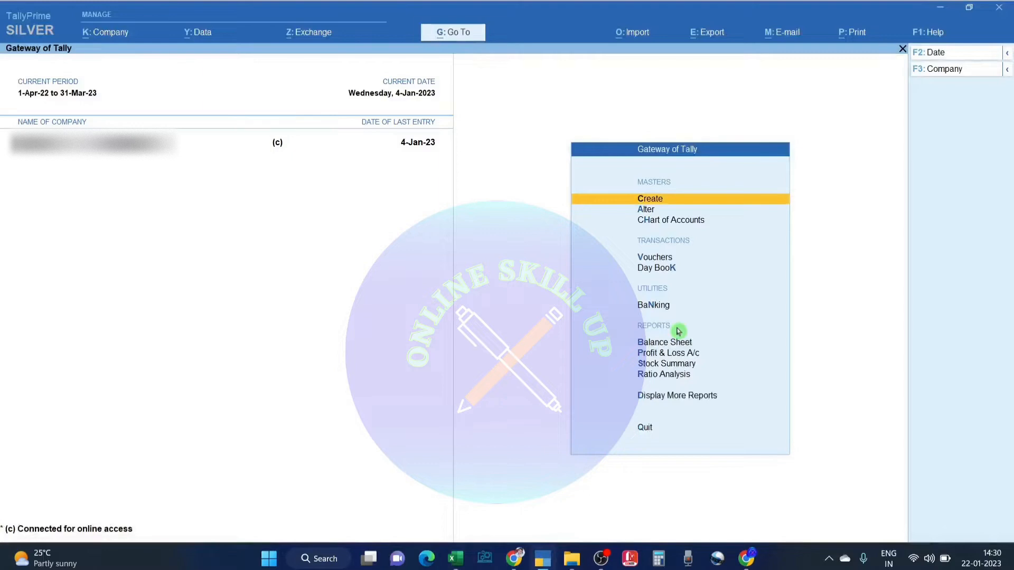
key("v")
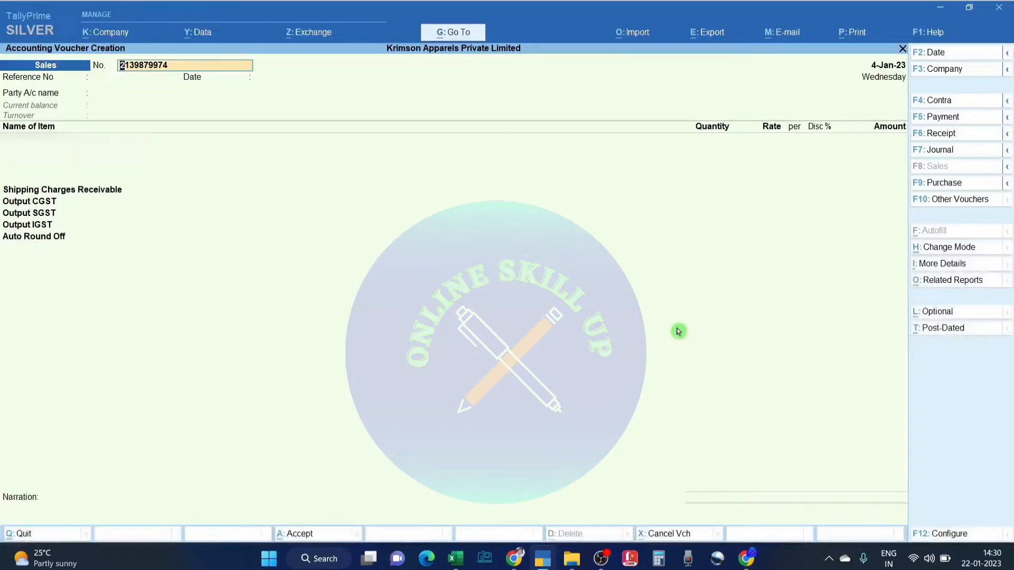
type("5")
key("Return")
key("Return")
- Set Amazon Seller Services Private Limited as the party account and leave the dispatch details blank, proceeding to the Place of Supply
type("Ama")
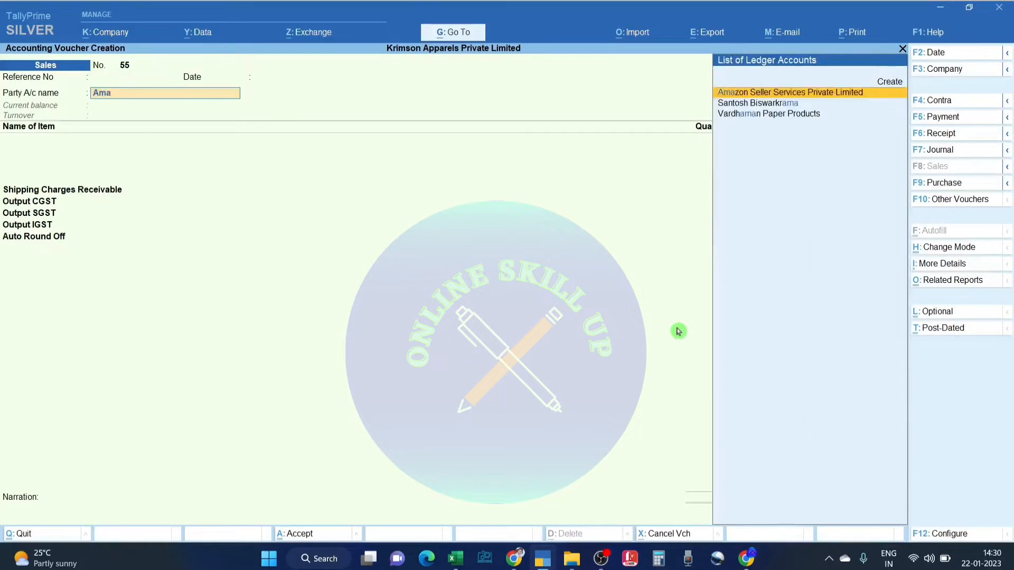
key("Return")
key("Return")
key("Return")
key("Return")
key("Return")
key("Return")
key("Return")
key("Return")
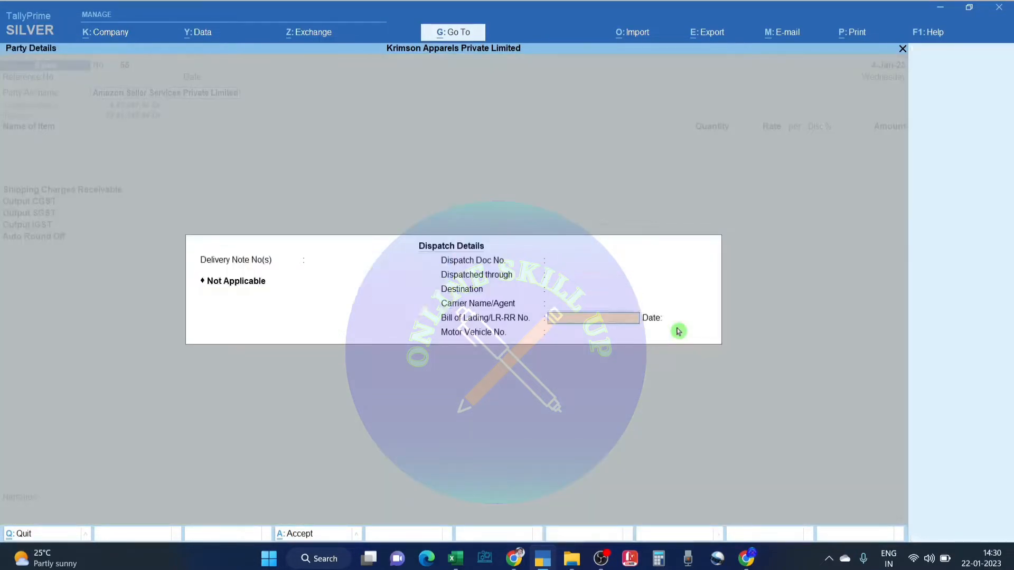
key("Return")
key("Return")
key("Return")
key("Return")
key("Return")
key("Return")
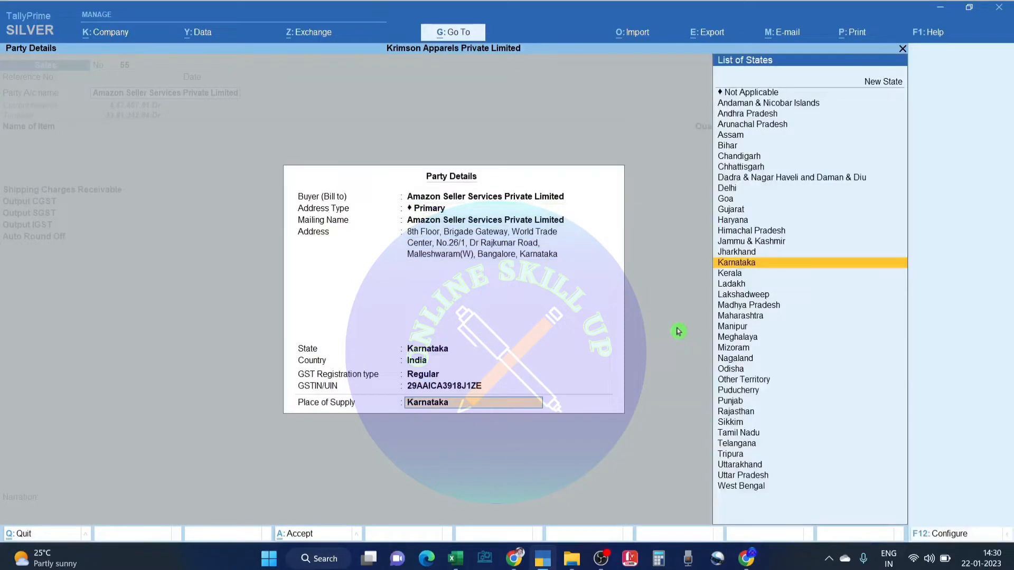
- Examine the list of Indian states offered for the voucher's Place of Supply, from Andaman & Nicobar Islands to West Bengal
key("Up")
key("Up")
key("Up")
key("Up")
key("Up")
key("Up")
key("Up")
key("Up")
key("Up")
key("Up")
key("Up")
key("Up")
key("Up")
key("Up")
key("Up")
key("Up")
key("Up")
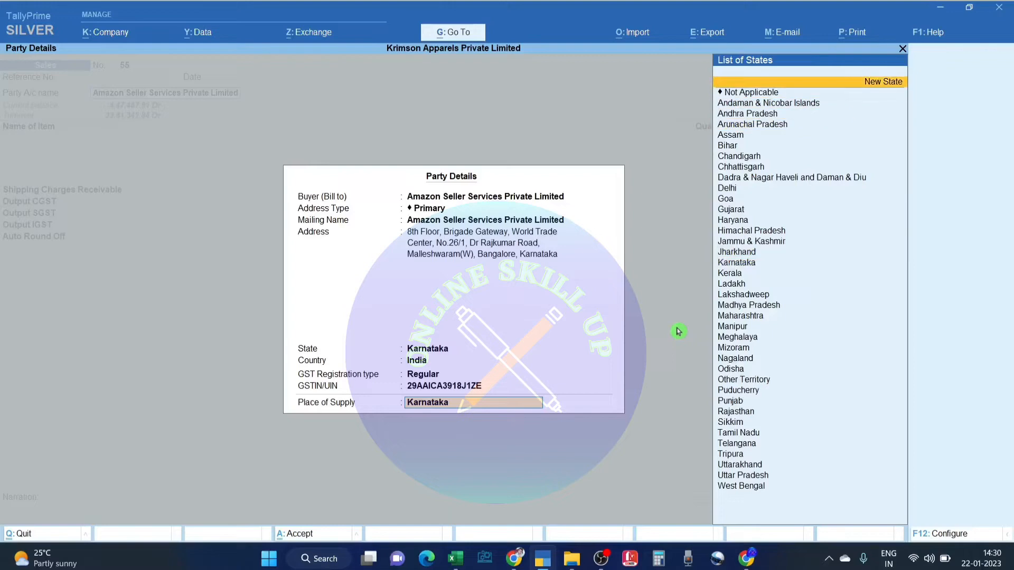
key("Down")
key("Down")
key("Down")
key("Down")
key("Down")
key("Down")
key("Down")
key("Down")
key("Down")
key("Down")
key("Down")
key("Down")
key("Down")
key("Down")
key("Down")
key("Down")
key("Down")
key("Down")
key("Down")
key("Down")
key("Down")
key("Down")
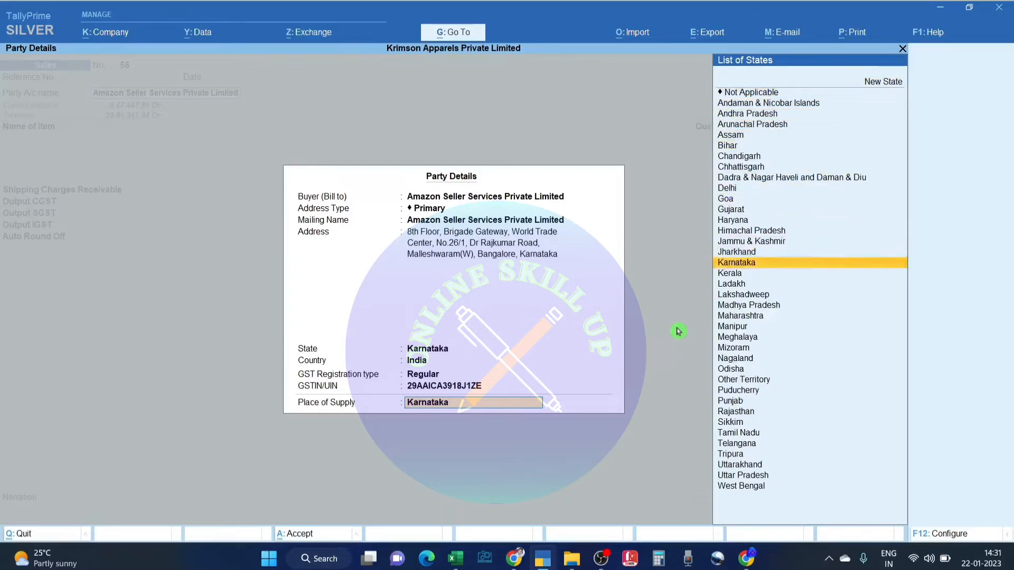
key("Down")
key("Down")
key("Down")
key("Down")
key("Down")
key("Down")
key("Down")
key("Down")
key("Down")
key("Down")
key("Down")
key("Down")
key("Down")
key("Down")
key("Down")
key("Down")
key("Down")
key("Down")
key("Down")
key("Down")
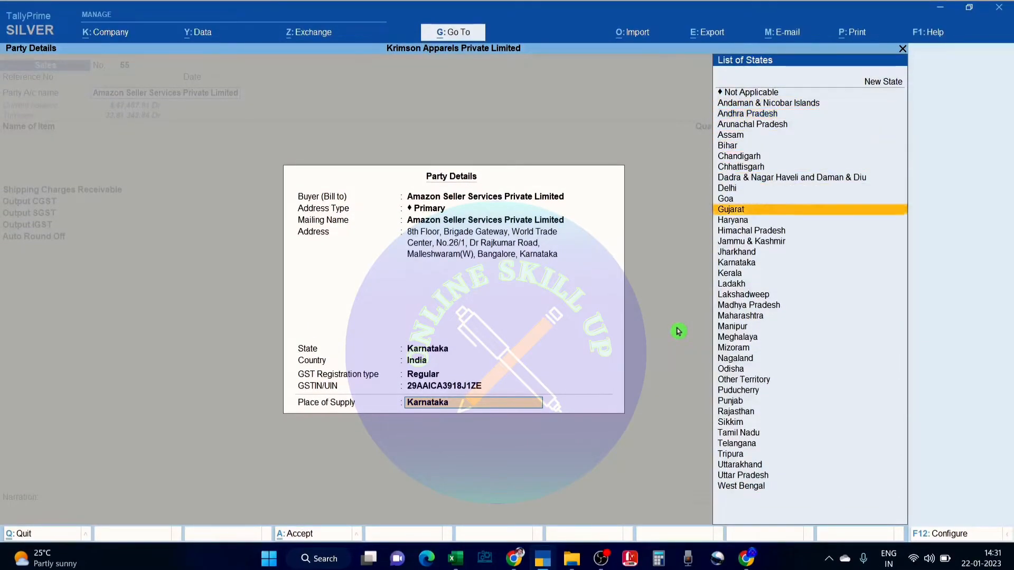
key("Down")
key("Down")
key("Down")
key("Down")
key("Down")
key("Down")
key("Down")
key("Down")
key("Down")
key("Down")
key("Up")
key("Up")
key("Up")
key("Up")
key("Up")
key("Up")
key("Up")
key("Up")
key("Up")
key("Up")
key("Up")
key("Up")
key("Up")
key("Up")
key("Up")
key("Up")
key("Up")
key("Up")
key("Up")
key("Up")
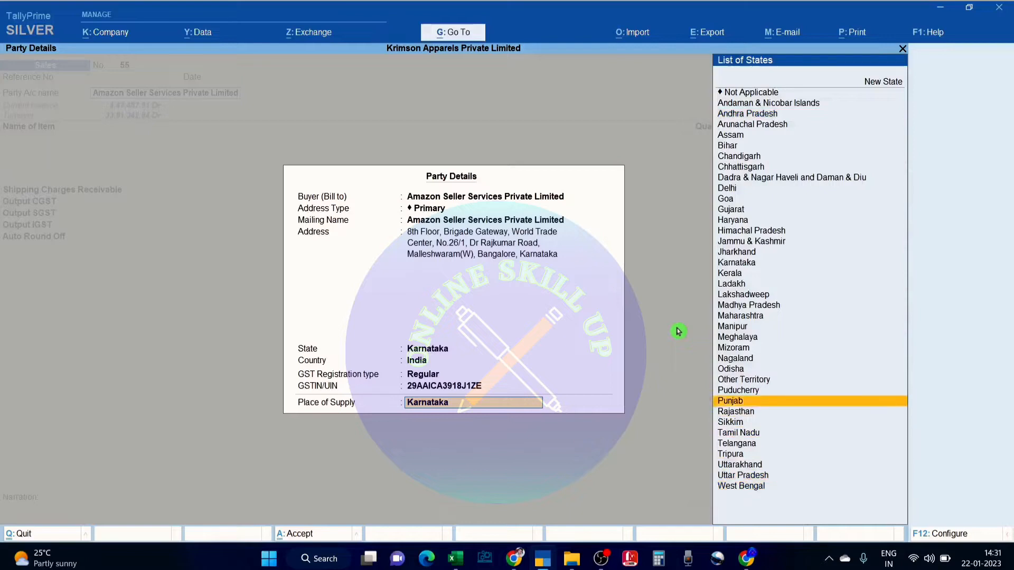
key("Up")
key("Up")
key("Up")
key("Up")
key("Up")
key("Up")
key("Up")
key("Up")
key("Up")
key("Up")
key("Up")
key("Up")
key("Up")
key("Down")
key("Down")
key("Down")
key("Down")
key("Down")
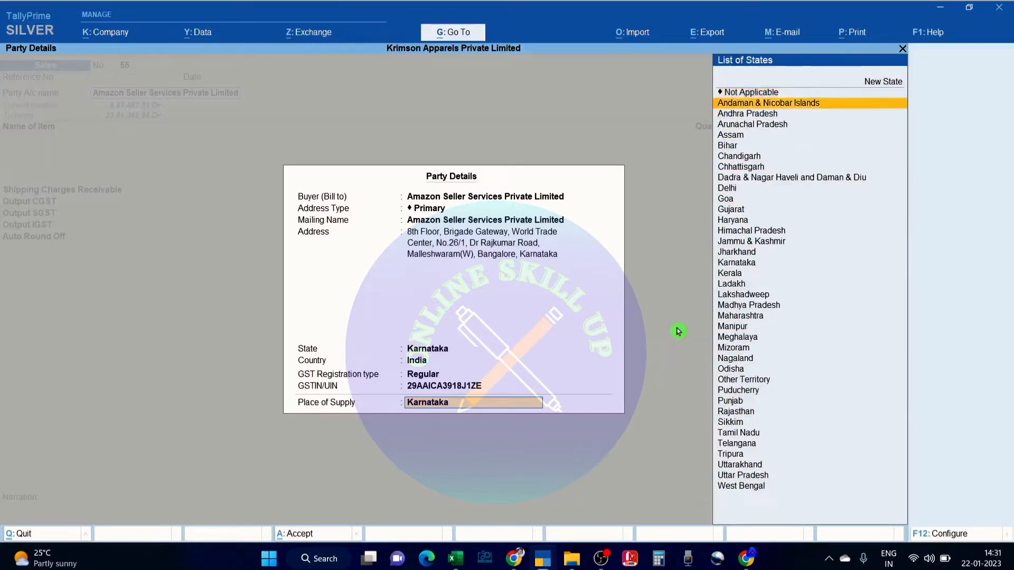
key("Down")
key("Down")
key("Down")
key("Down")
key("Down")
key("Down")
key("Down")
key("Down")
key("Down")
key("Down")
key("Down")
key("Down")
key("Down")
key("Down")
key("Down")
key("Down")
key("Down")
key("Down")
key("Down")
key("Down")
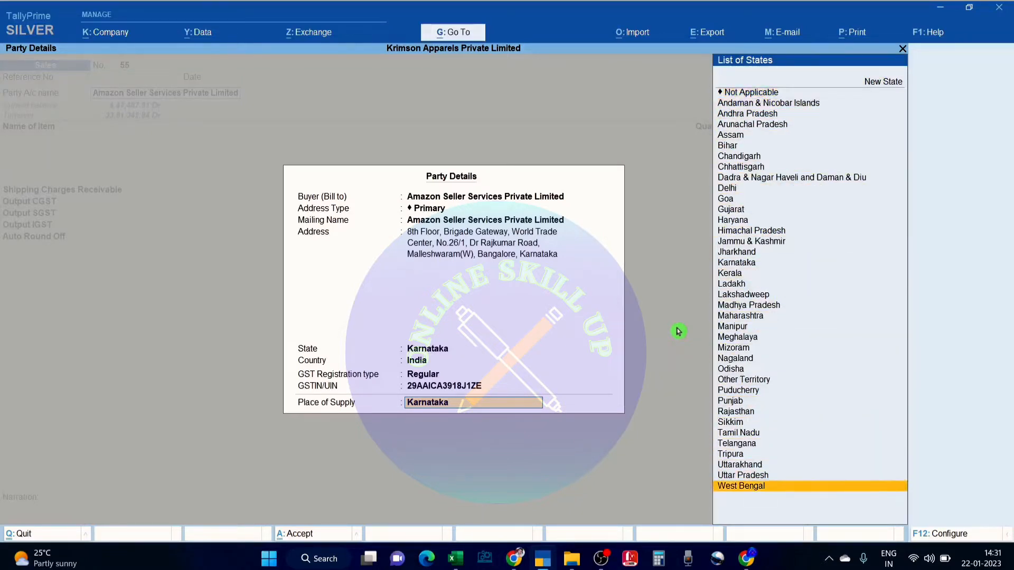
- Keep Karnataka as the Place of Supply and accept the party details
key("BackSpace")
key("Return")
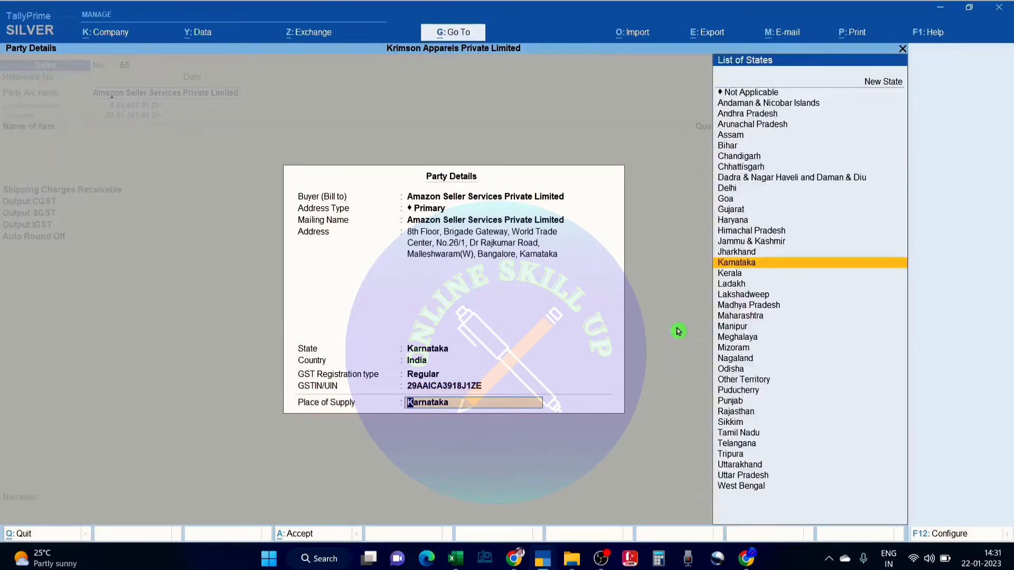
key("Return")
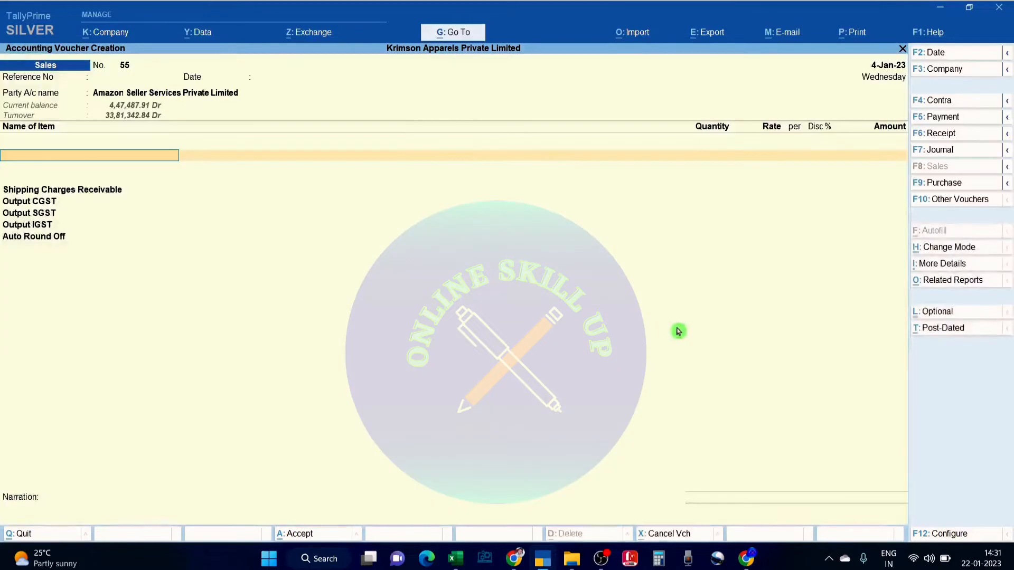
- Reopen the sales voucher's dispatch and party details and proceed to the Place of Supply state list, keeping the existing entries
key("BackSpace")
key("Return")
key("Return")
key("Return")
key("Return")
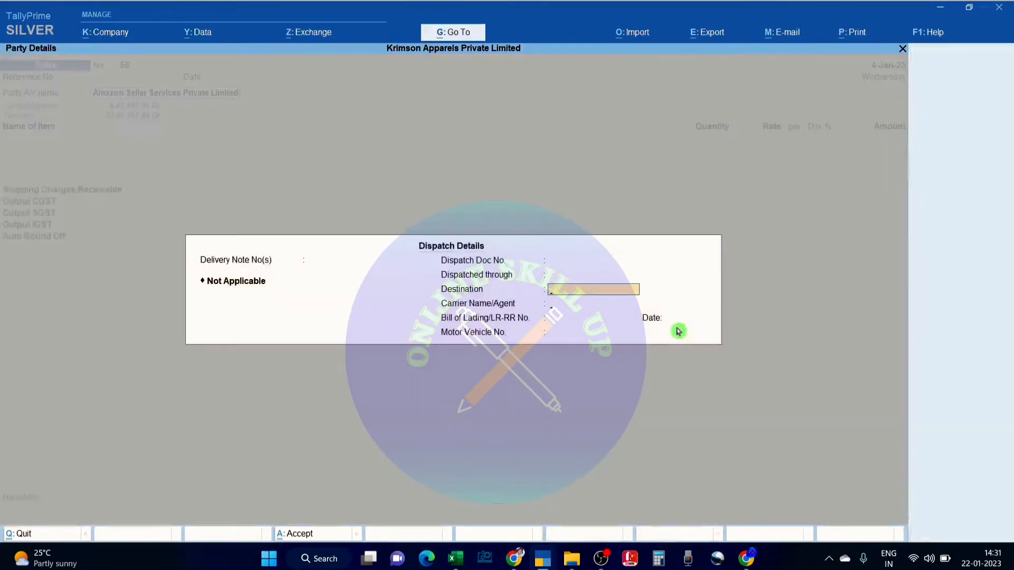
key("Return")
key("Return")
key("Return")
key("Return")
key("Return")
key("Return")
key("Return")
key("Return")
key("Return")
key("Return")
key("Return")
key("Return")
key("Return")
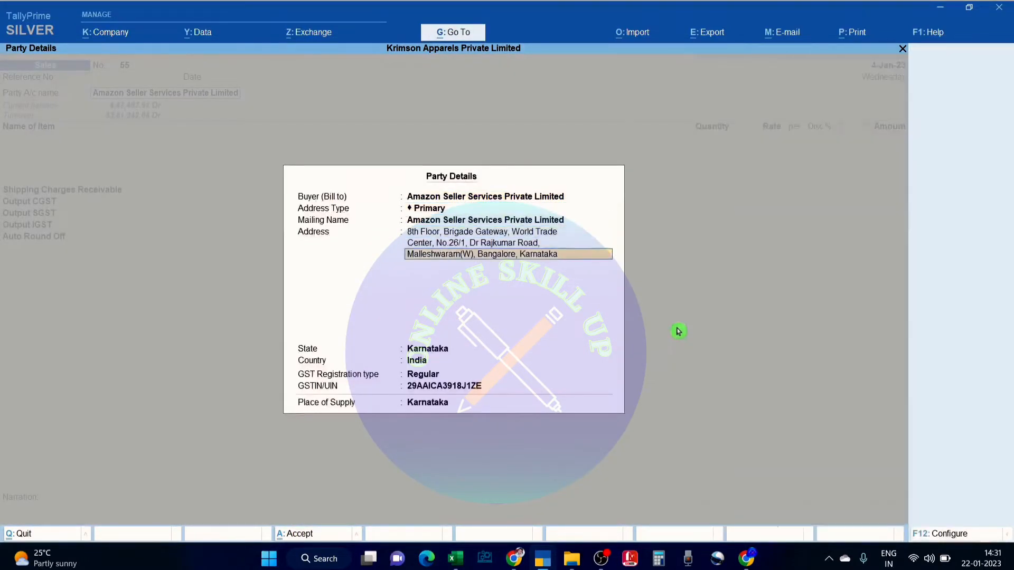
key("Return")
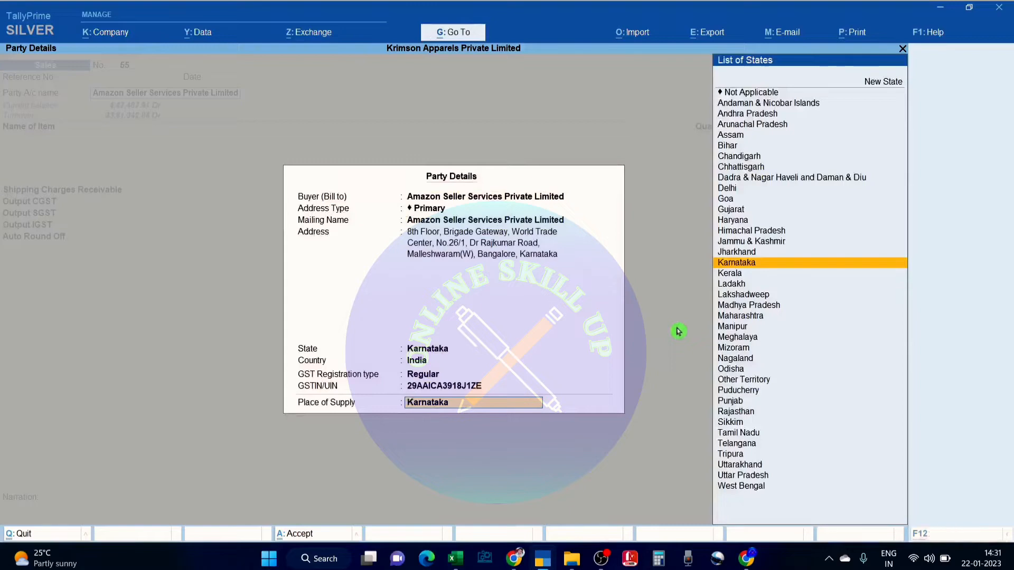
- Switch back to Excel and clear the trial Karnataka entry from cell E5 of Sheet3
key("alt+Tab")
left_click(324, 228)
type("Karnataka")
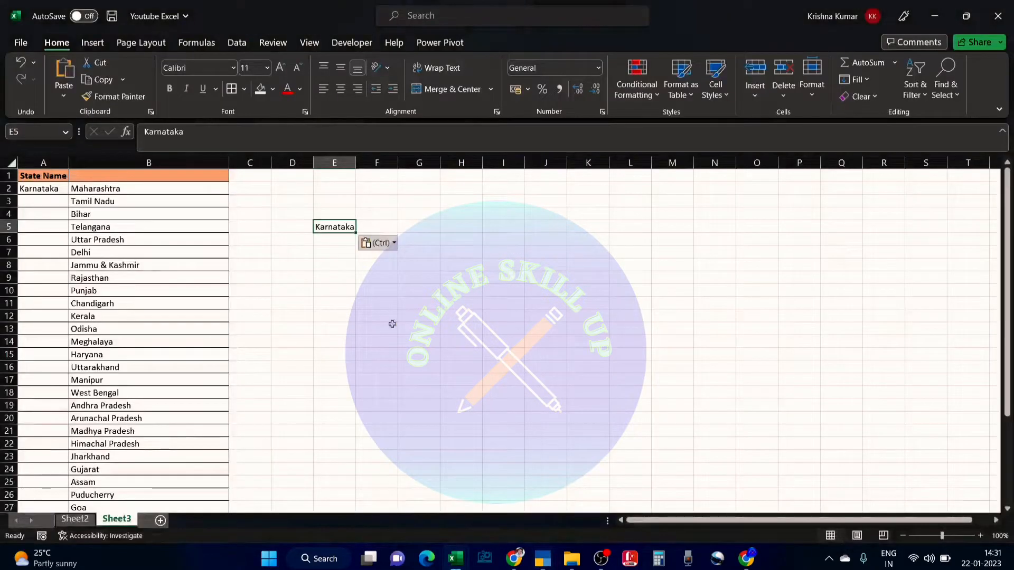
left_click(391, 324)
left_click(335, 213)
left_click(331, 227)
key("Delete")
- Examine the state lists on Sheet3, with Karnataka in column A and the other states from Maharashtra to Ladakh in column B
left_click(140, 191)
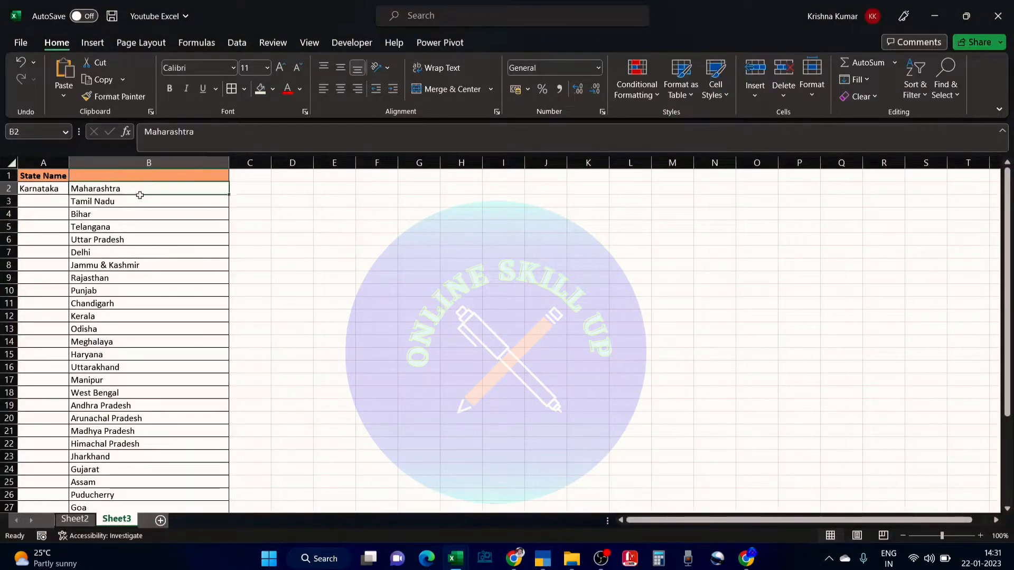
left_click_drag(140, 196, 121, 494)
scroll(143, 374, "down", 4)
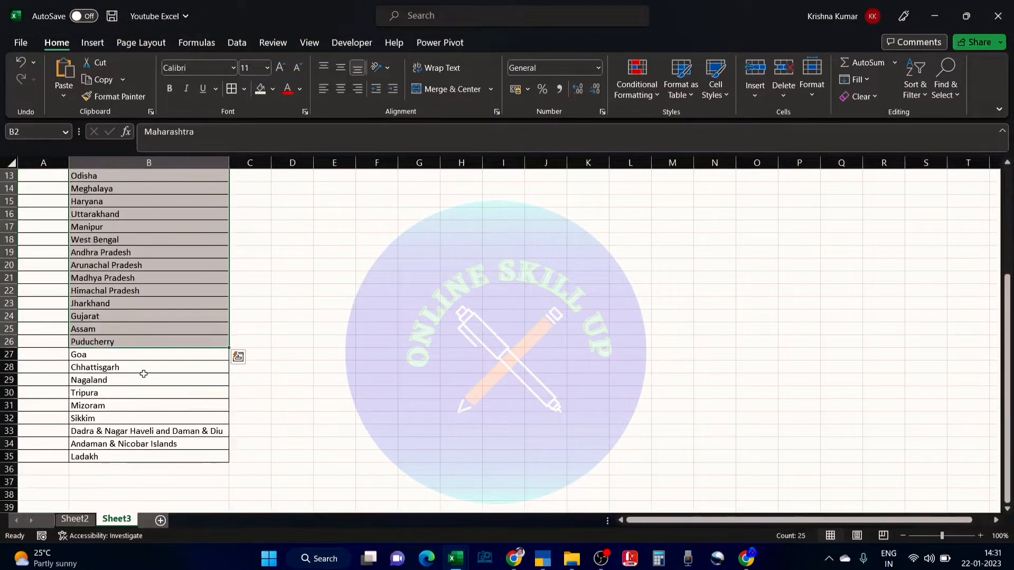
left_click_drag(143, 374, 143, 447)
scroll(197, 325, "up", 2)
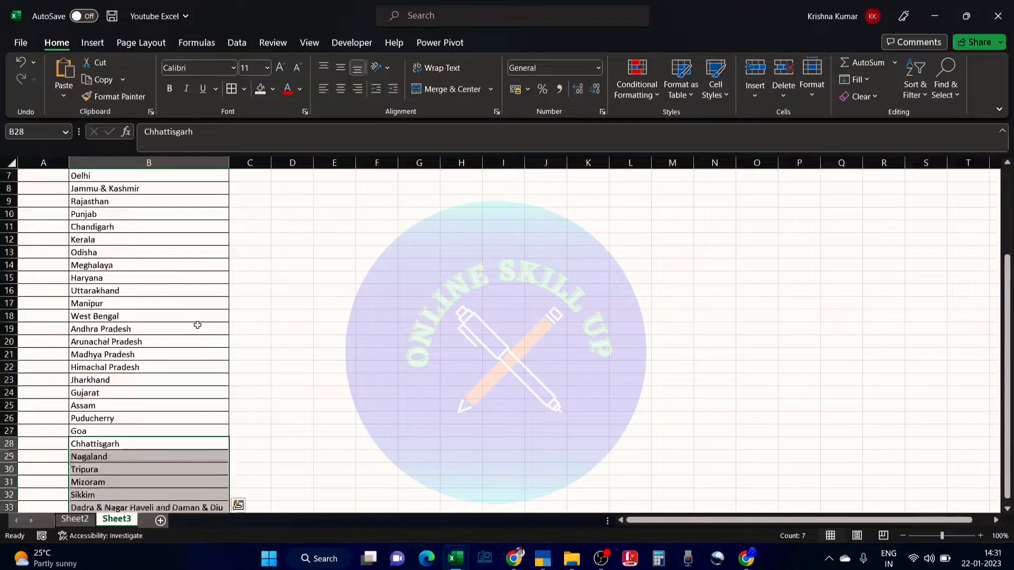
scroll(198, 324, "up", 2)
left_click(67, 193)
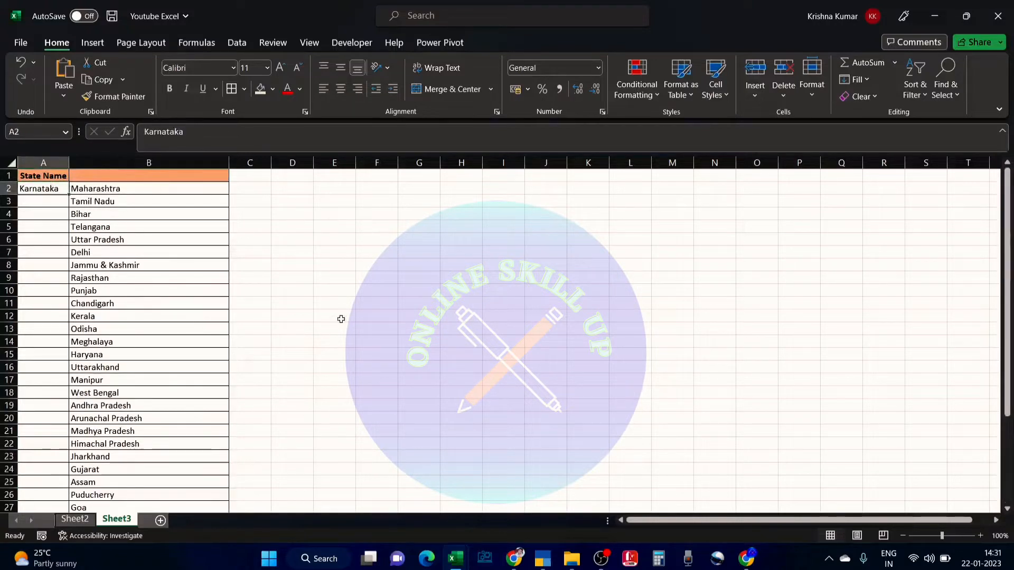
left_click(50, 224)
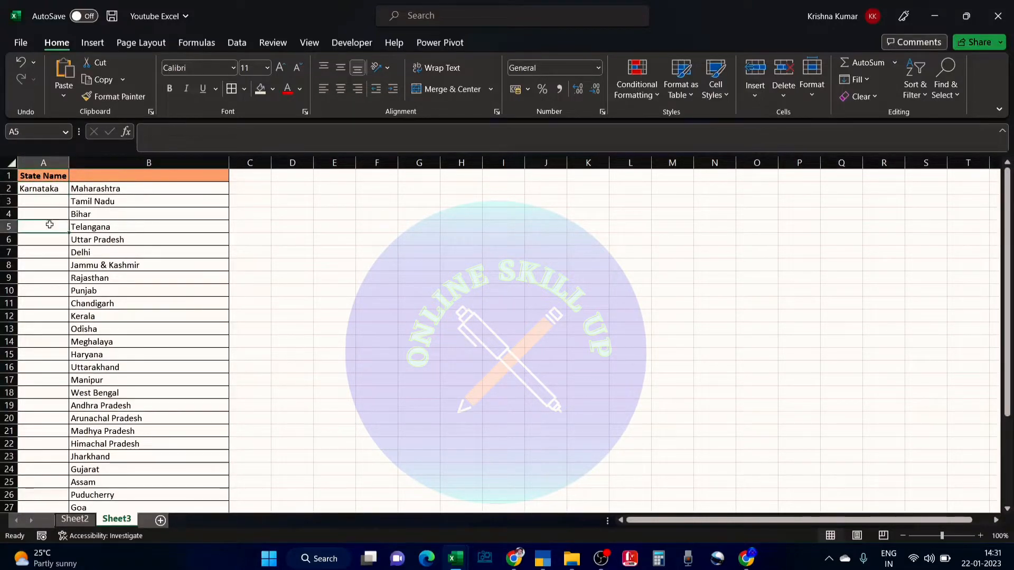
left_click(50, 188)
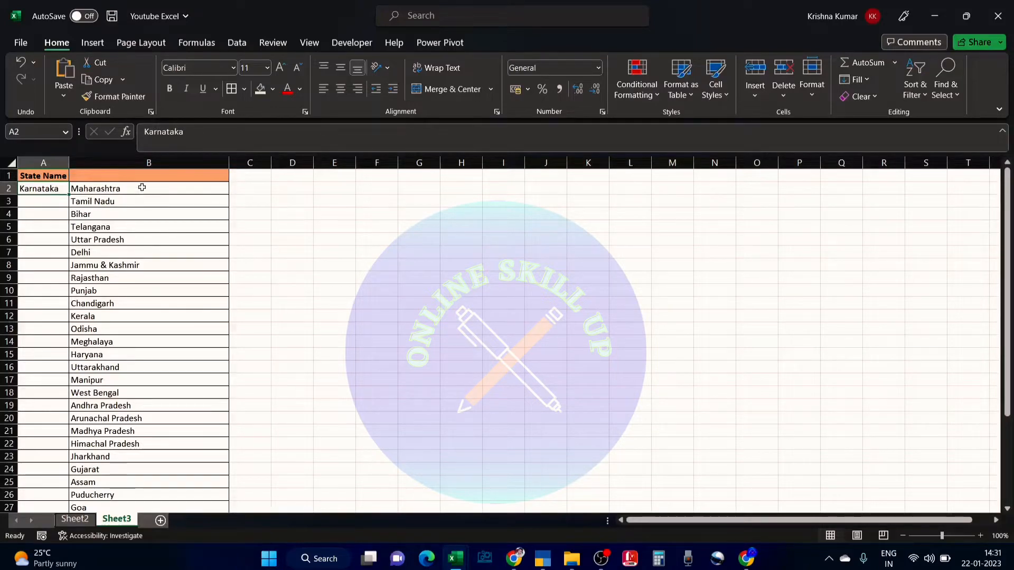
left_click_drag(140, 188, 159, 482)
scroll(183, 372, "up", 1)
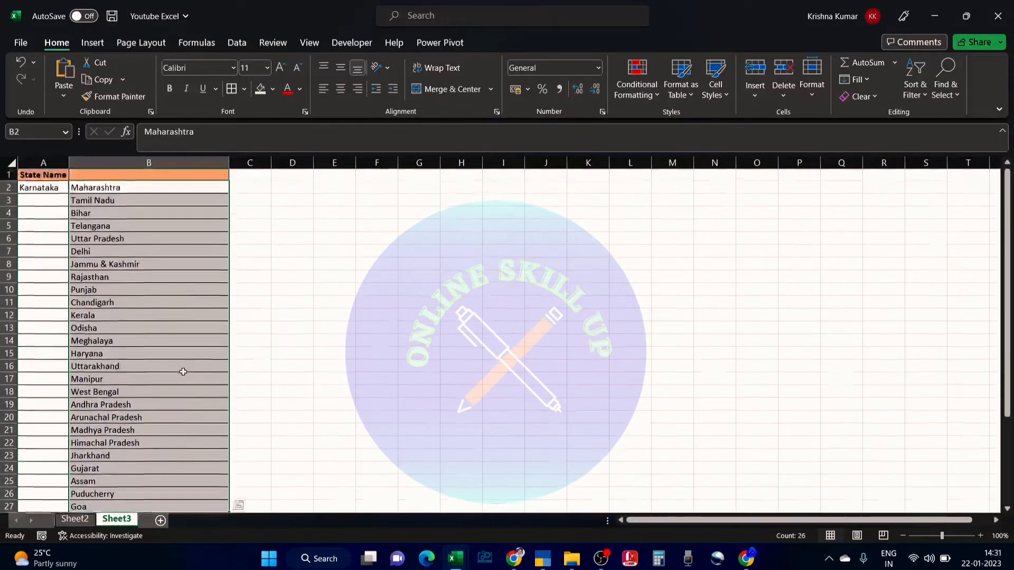
left_click(405, 305)
left_click(150, 189)
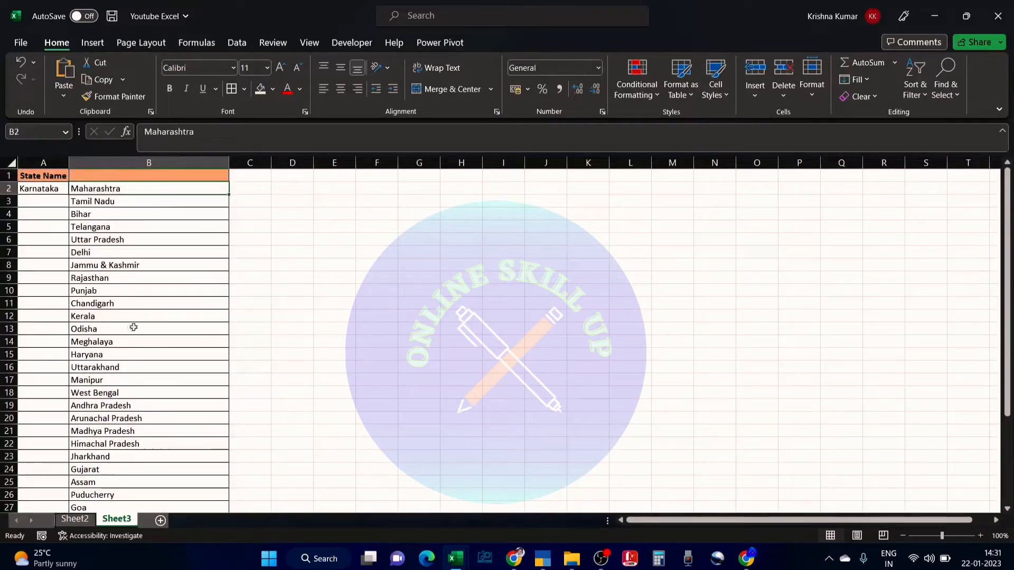
- Review the State Name entries in N5:N21 of the sales report on Sheet2
left_click(80, 520)
left_click(799, 311)
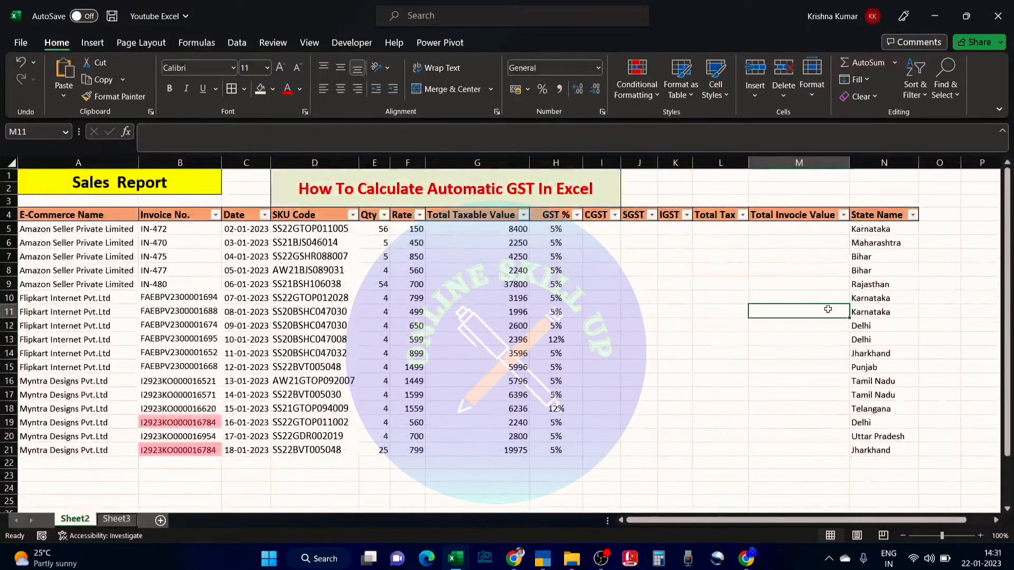
left_click_drag(885, 228, 890, 452)
- Enter =MATCH(N5,Sheet3!A:A,0) in CGST cell I5 to look up the invoice's state in Sheet3's column A
left_click(600, 228)
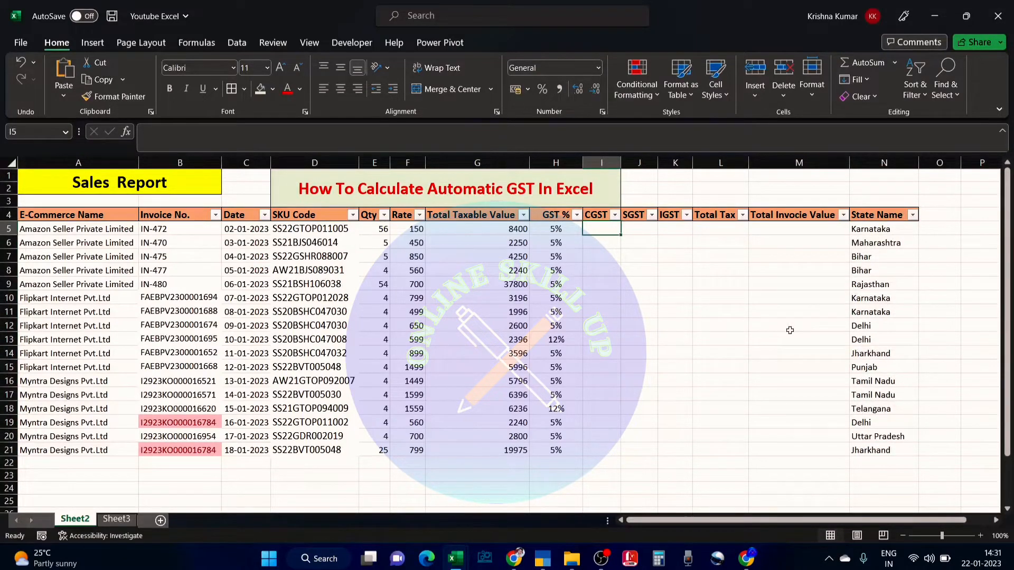
type("=")
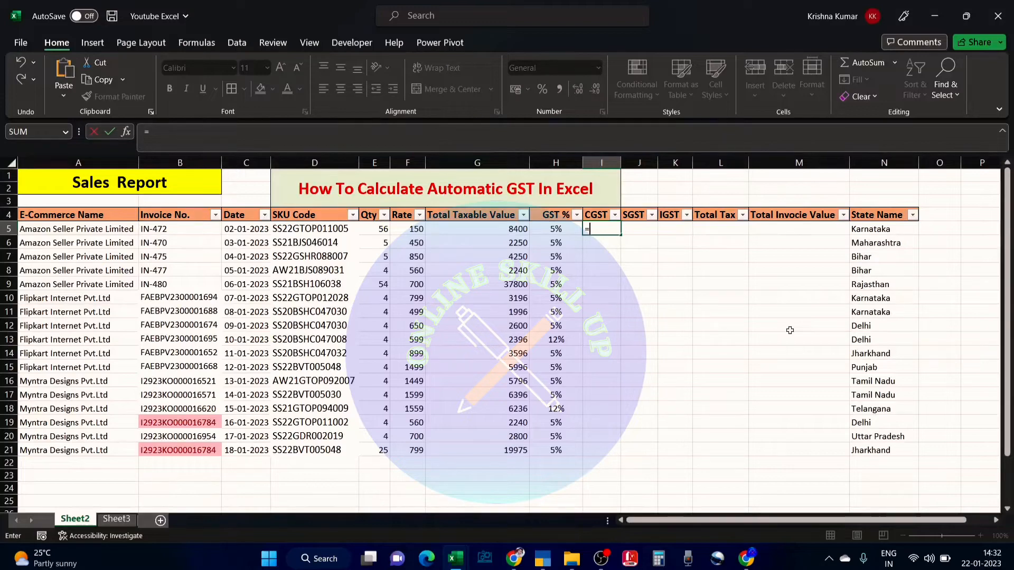
type("matc")
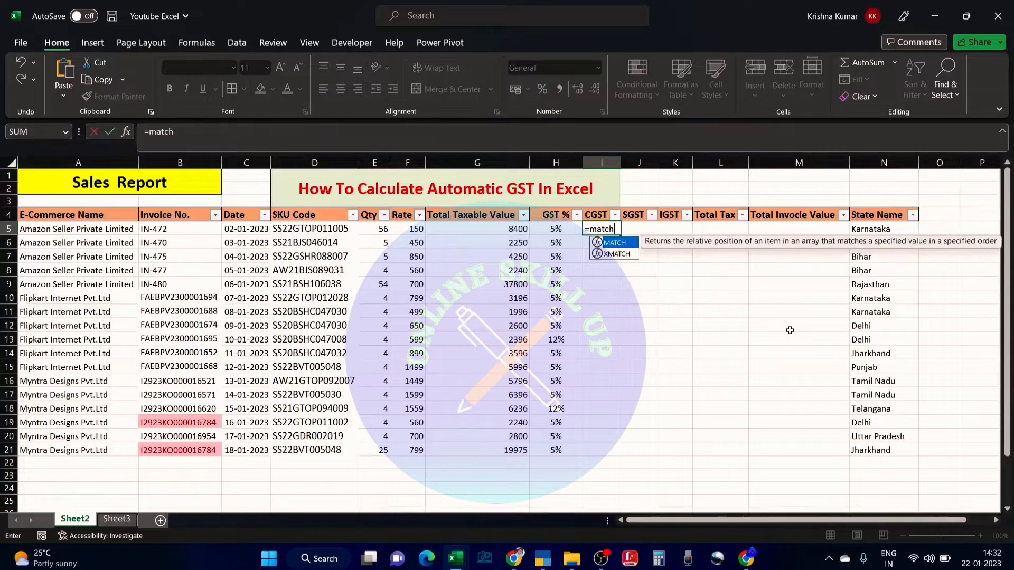
type("h")
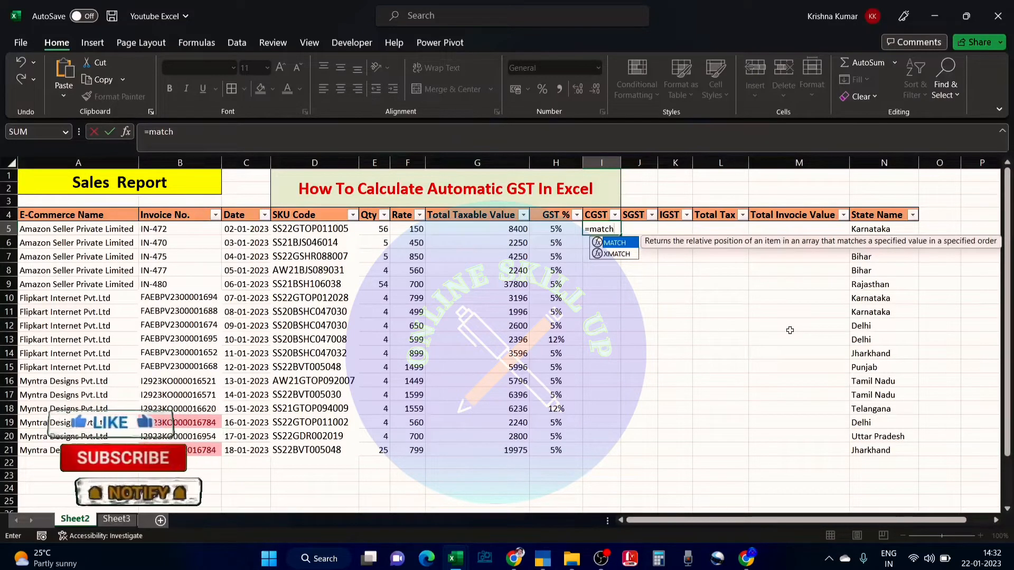
key("Tab")
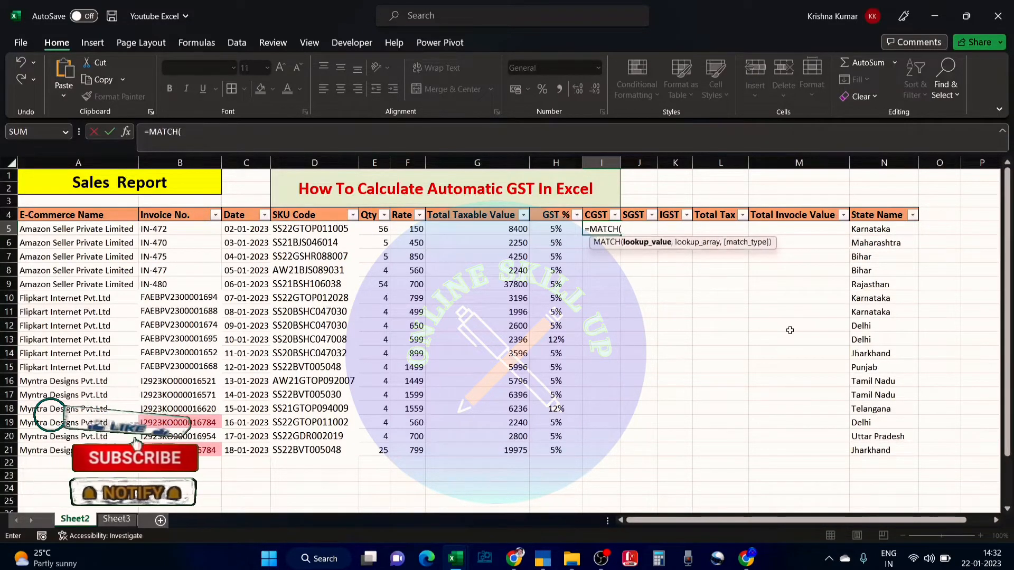
left_click(874, 230)
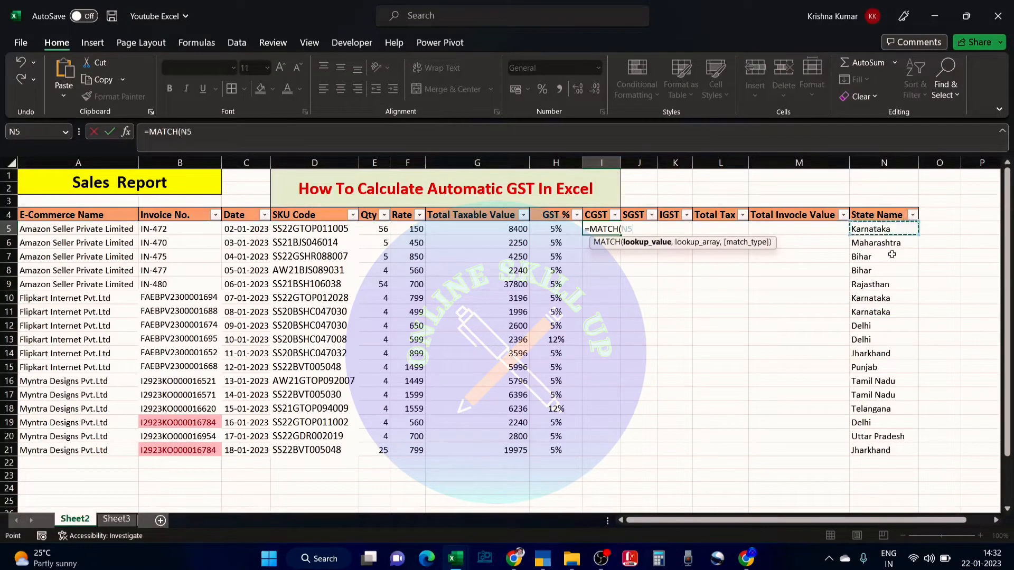
type(",")
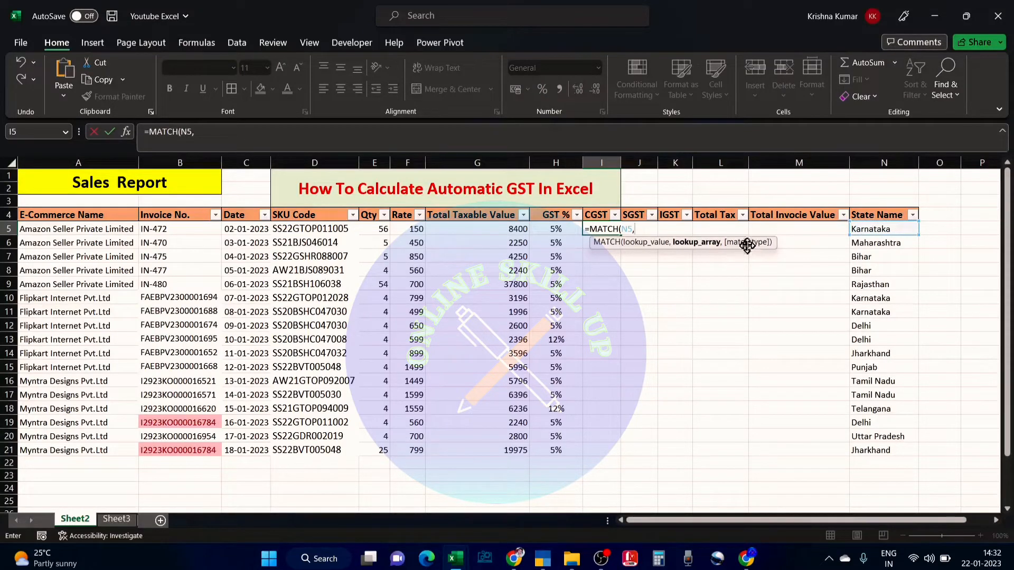
left_click(119, 523)
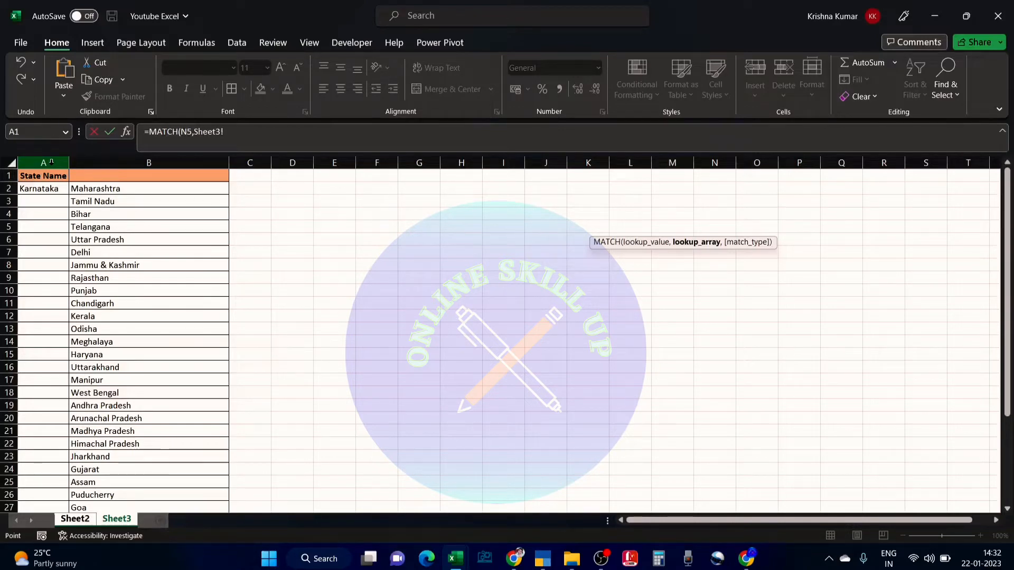
left_click(51, 161)
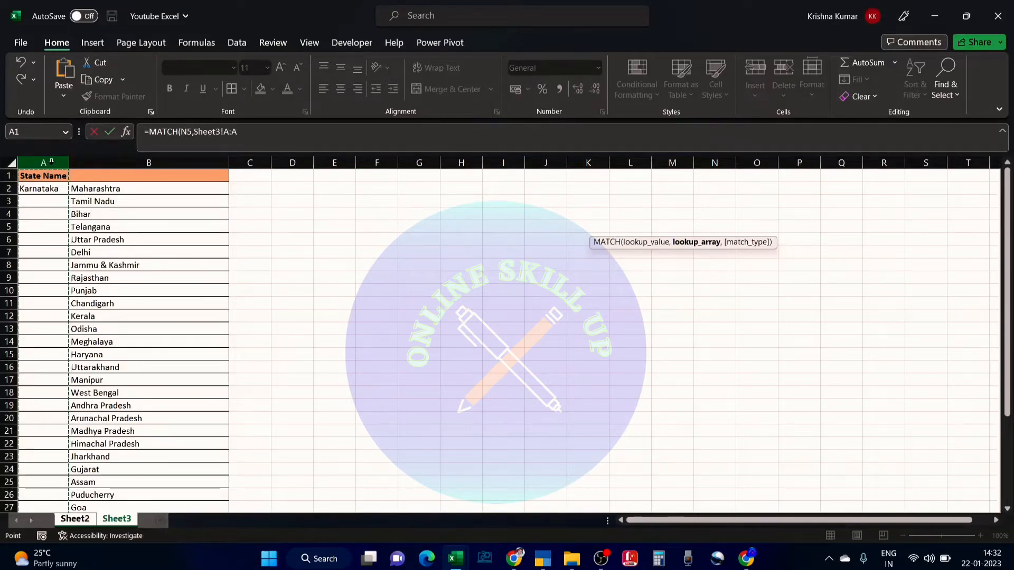
type(",0")
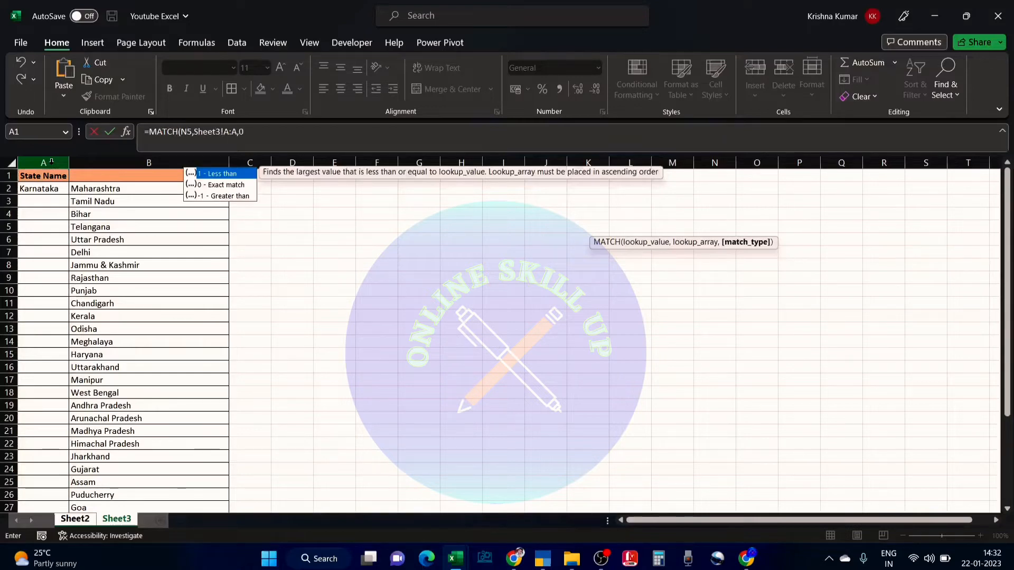
key("Return")
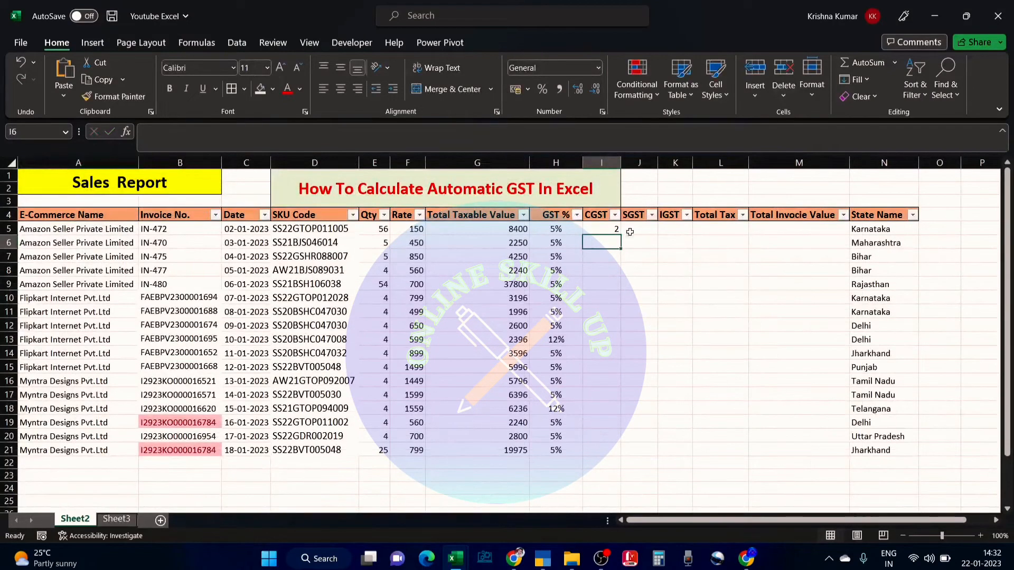
key("Up")
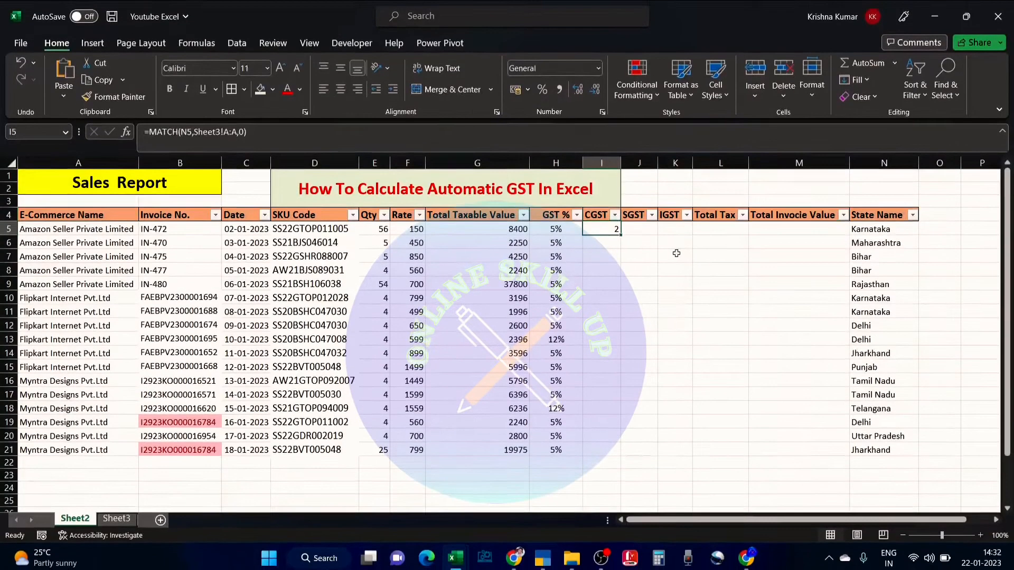
key("Up")
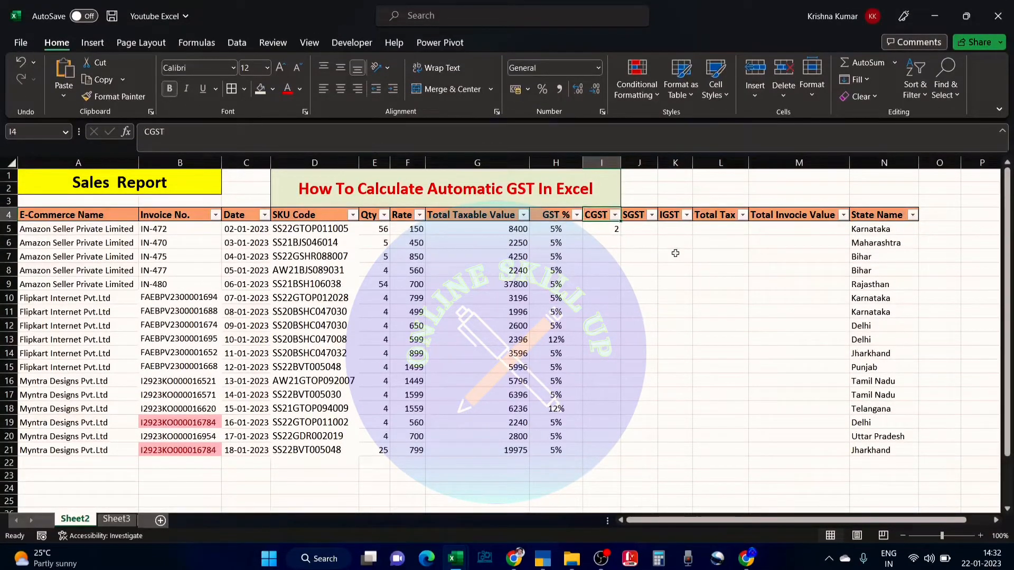
key("Down")
key("Up")
key("Down")
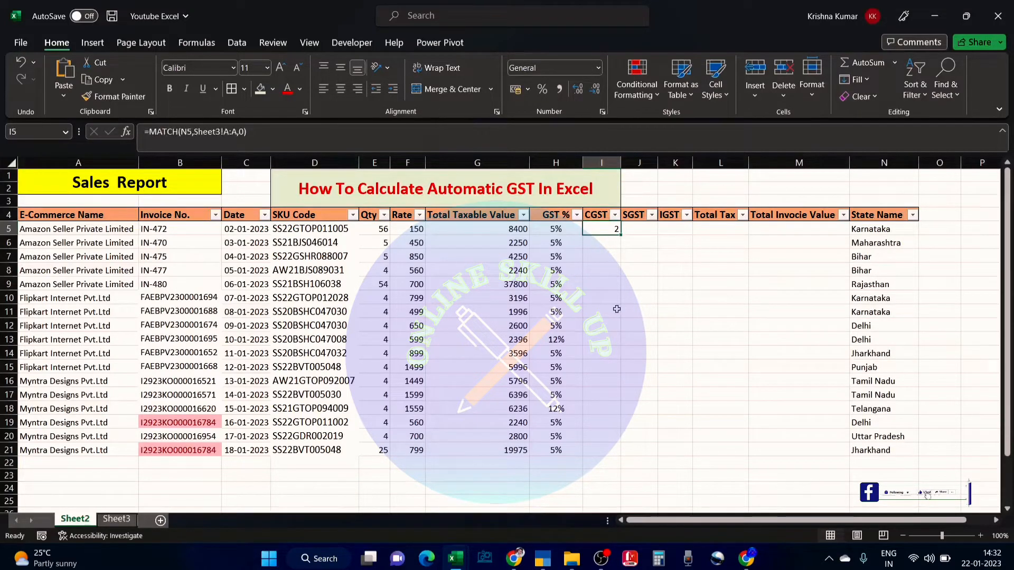
left_click(606, 295)
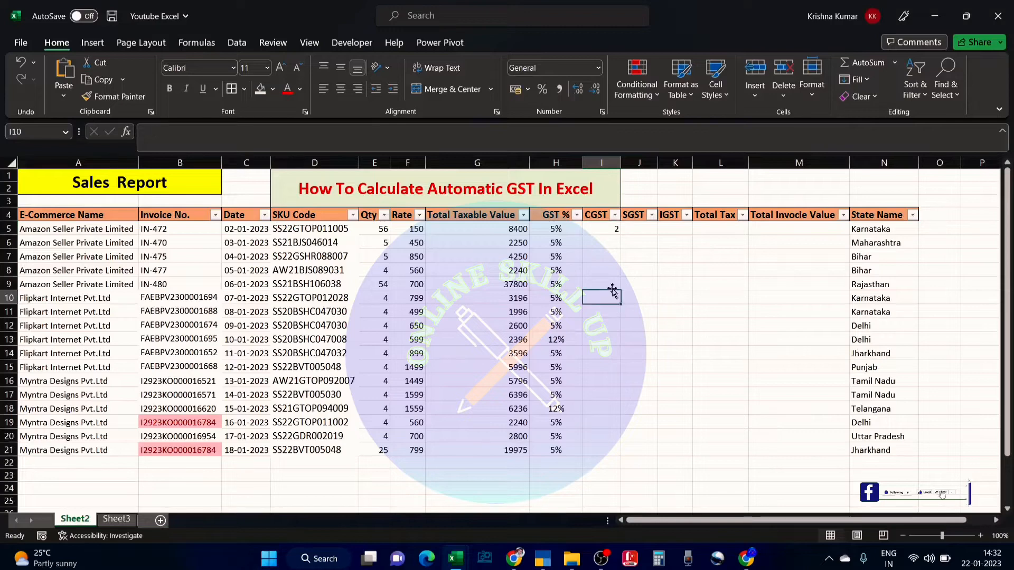
- Wrap the MATCH formula in CGST cell I5 in an IF function, using the match as its logical test
left_click(605, 231)
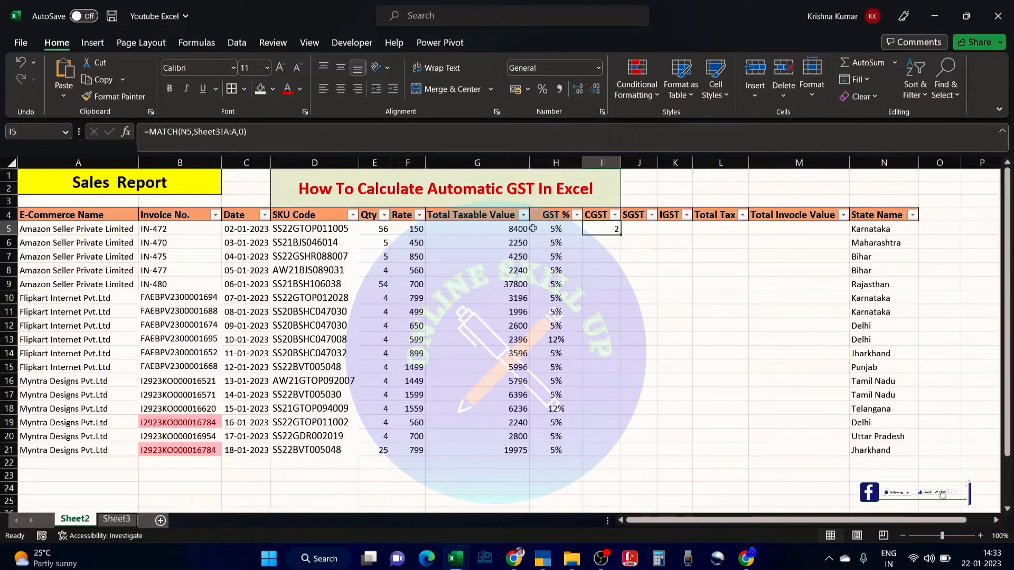
left_click(149, 131)
key("Left")
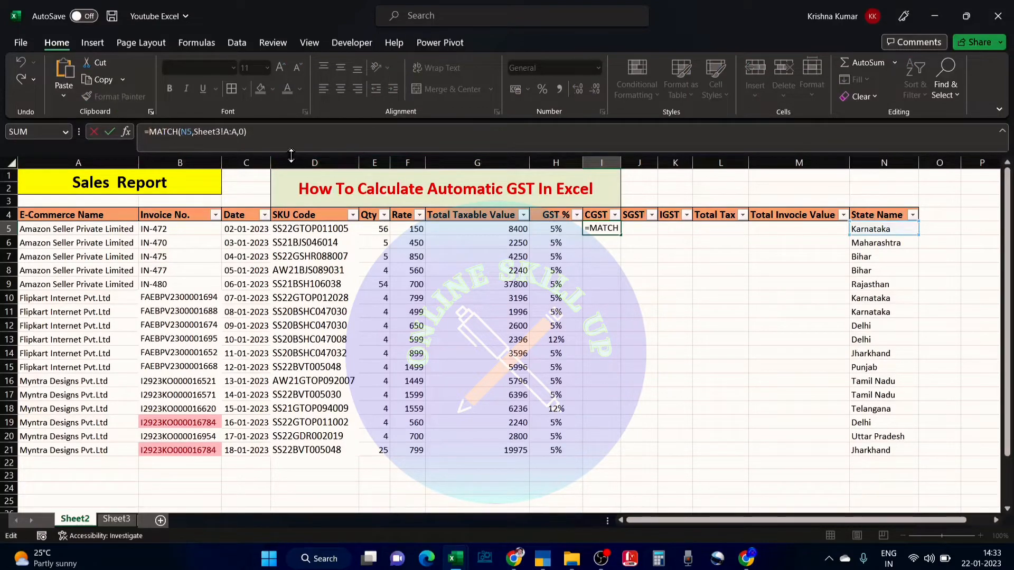
type("if")
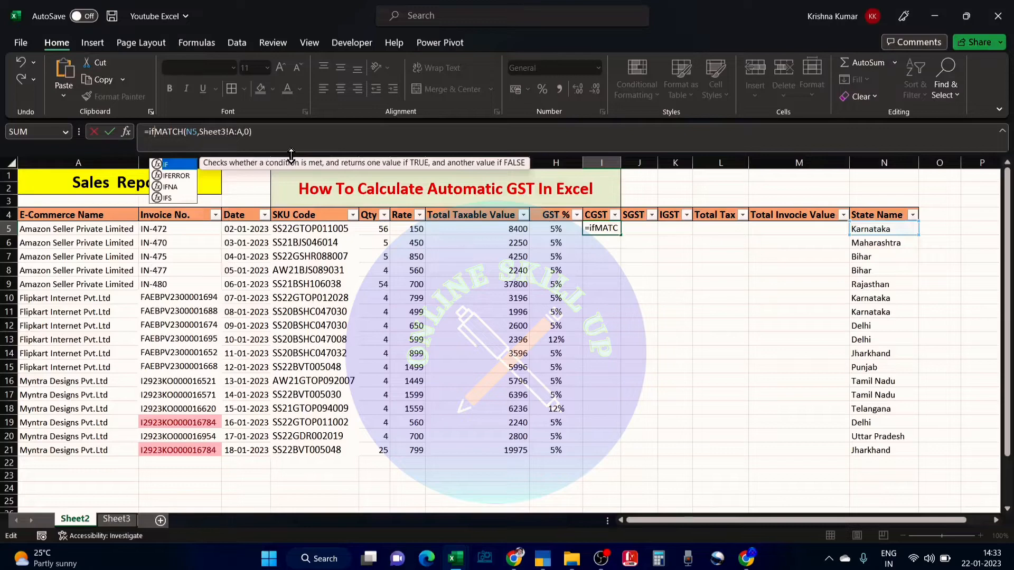
key("Tab")
left_click(298, 132)
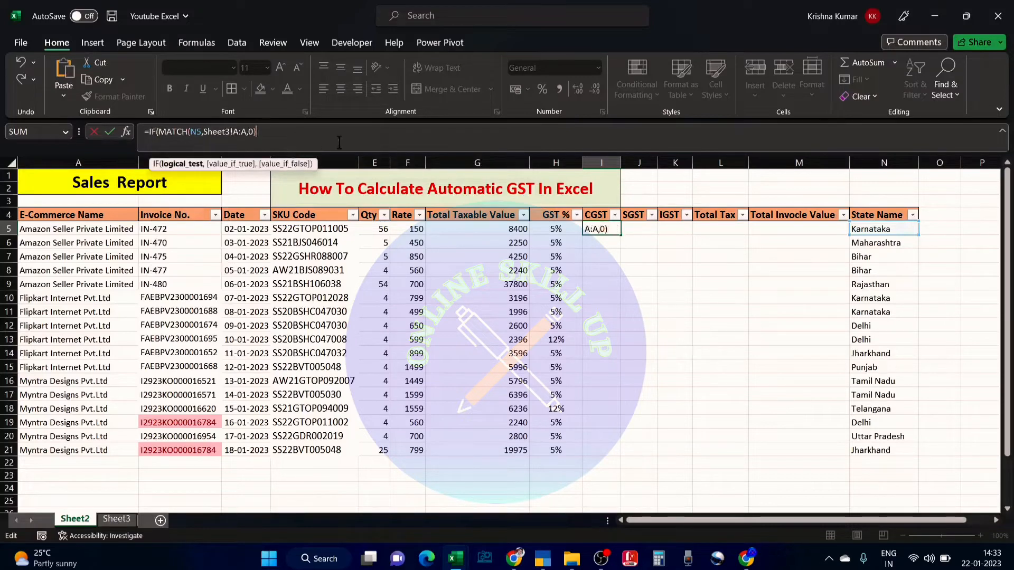
type(",")
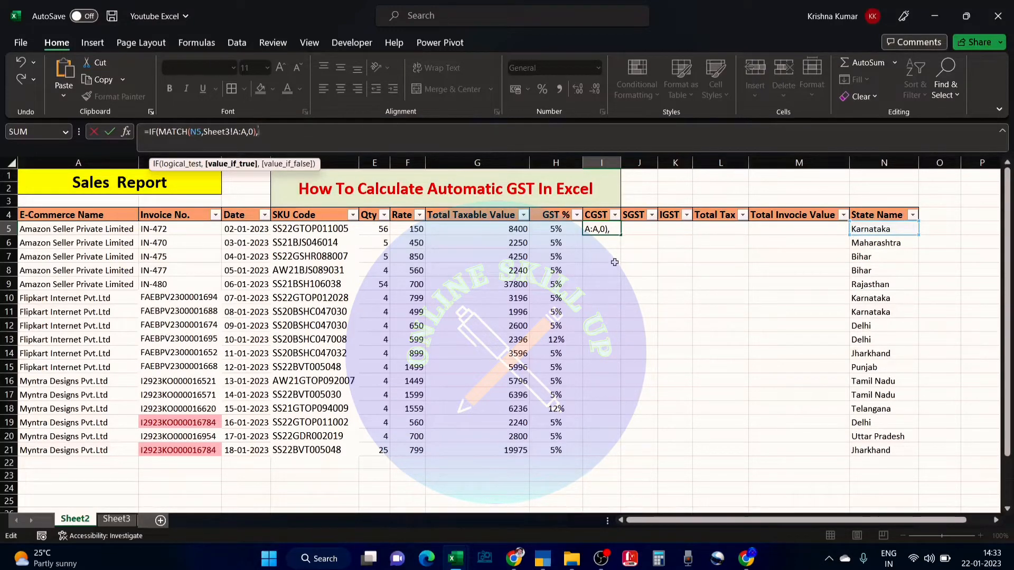
left_click(125, 522)
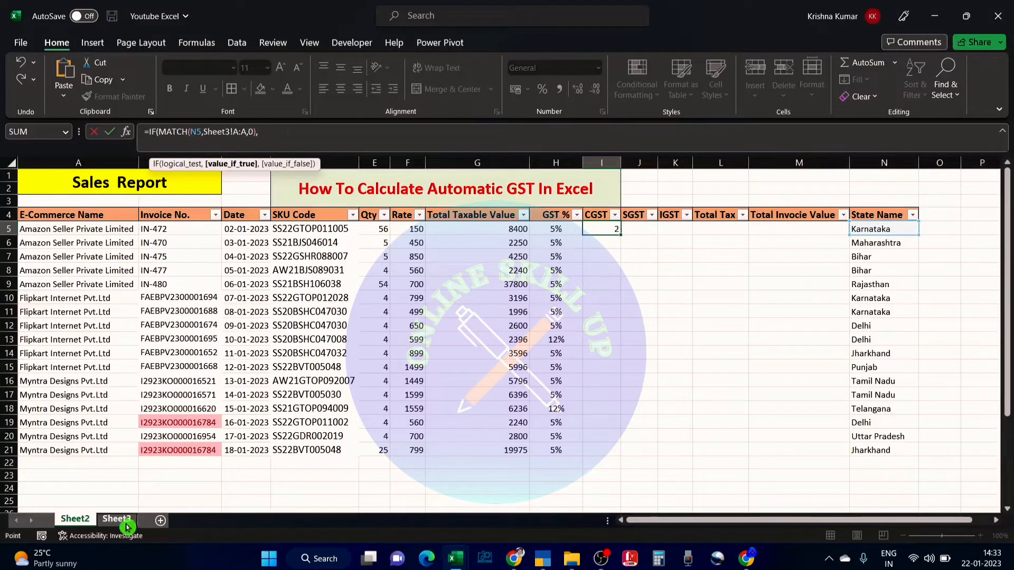
left_click(83, 521)
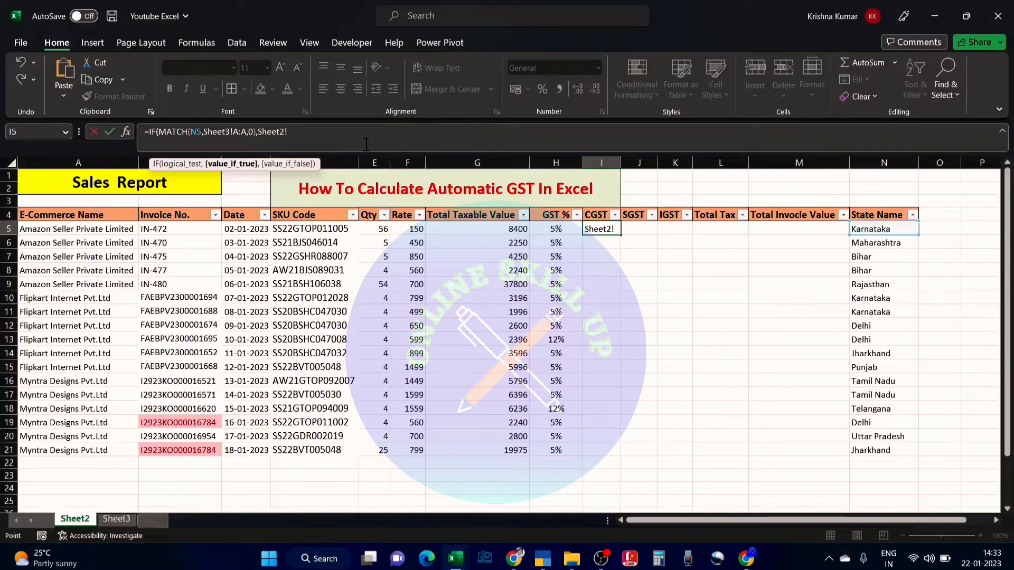
key("BackSpace")
key("BackSpace")
key("BackSpace")
key("BackSpace")
key("BackSpace")
key("BackSpace")
key("BackSpace")
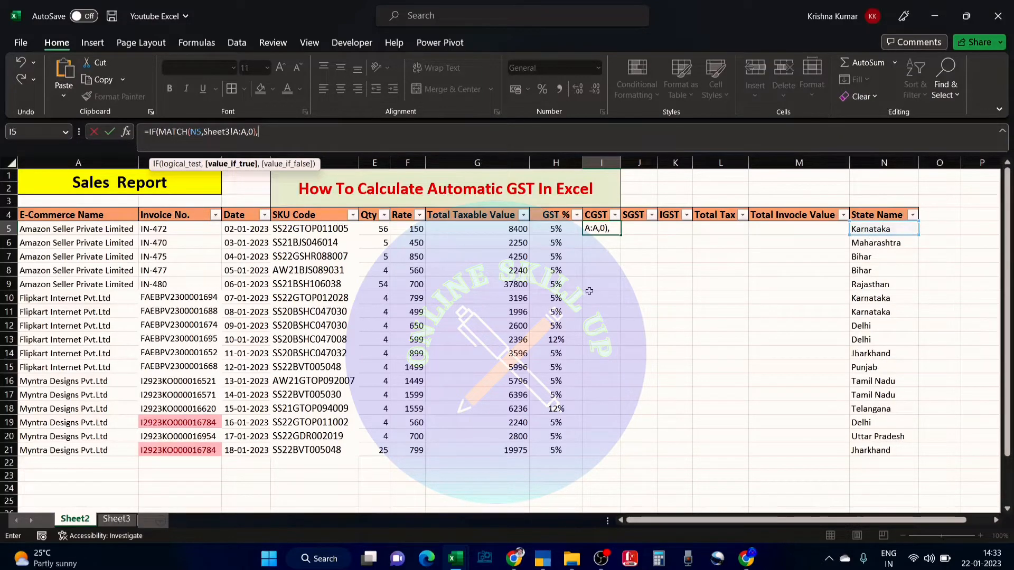
- Complete the CGST formula in I5 as =IF(MATCH(N5,Sheet3!A:A,0),Sheet2!G5*Sheet2!H5), accepting the suggested closing bracket
left_click(505, 230)
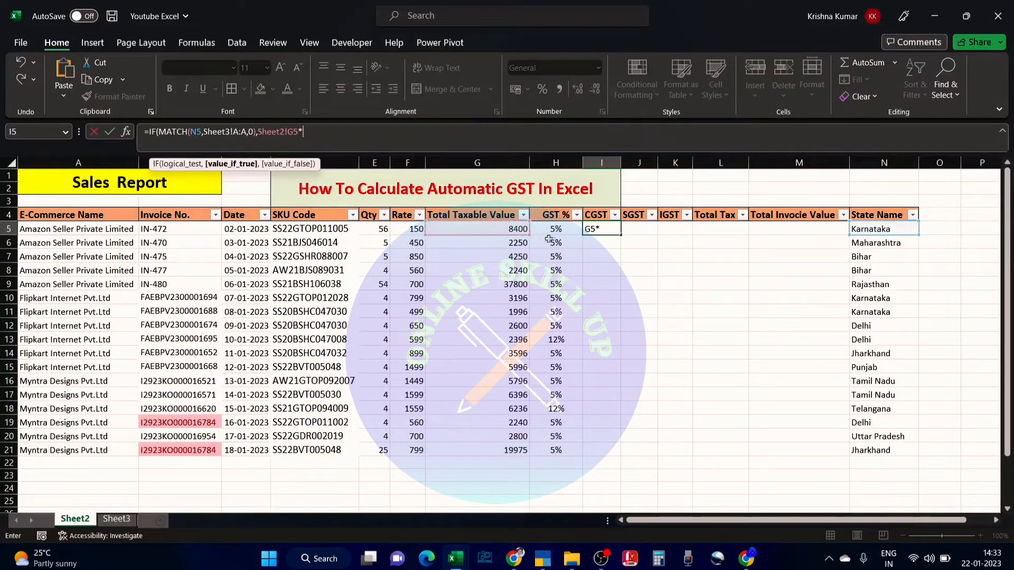
left_click(553, 230)
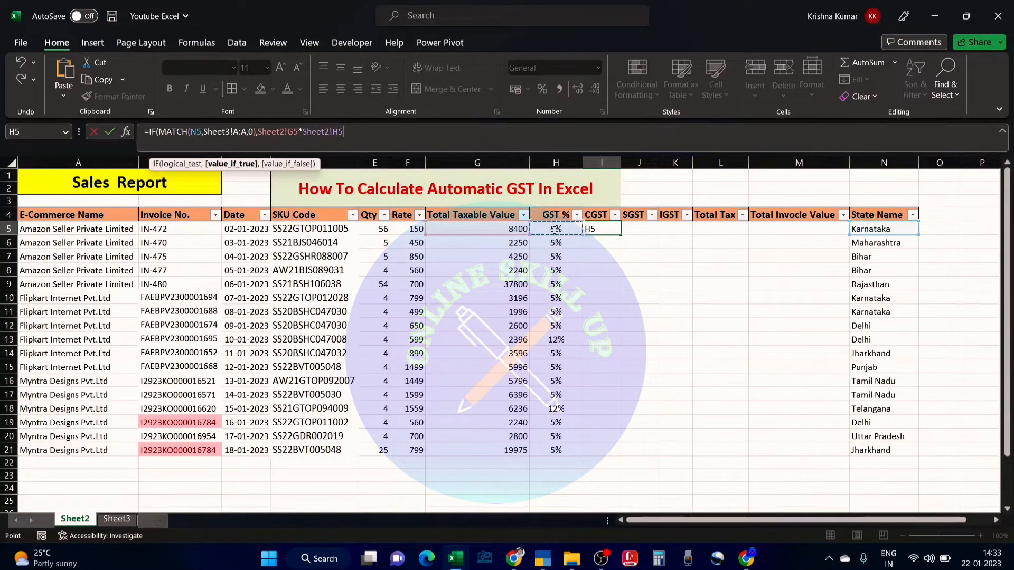
key("Return")
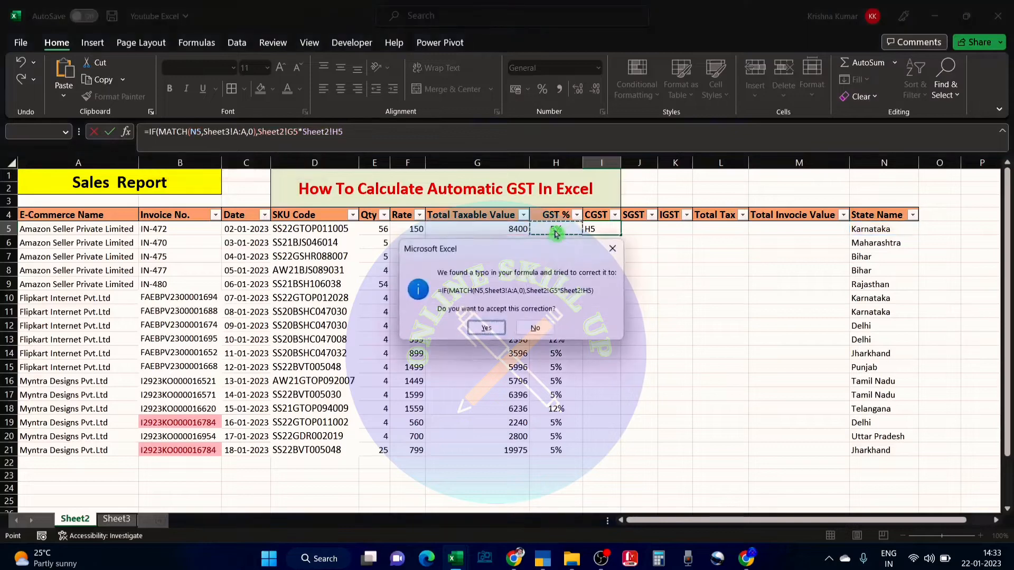
key("Return")
left_click(603, 283)
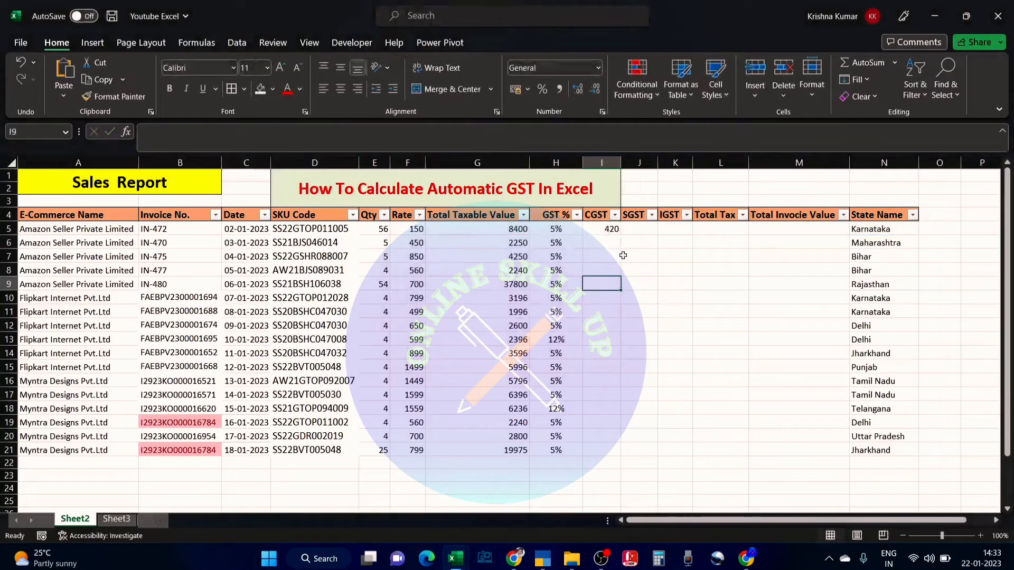
- Enter =I5 in SGST cell J5 so that it takes the CGST amount, and compare both cells
left_click(604, 229)
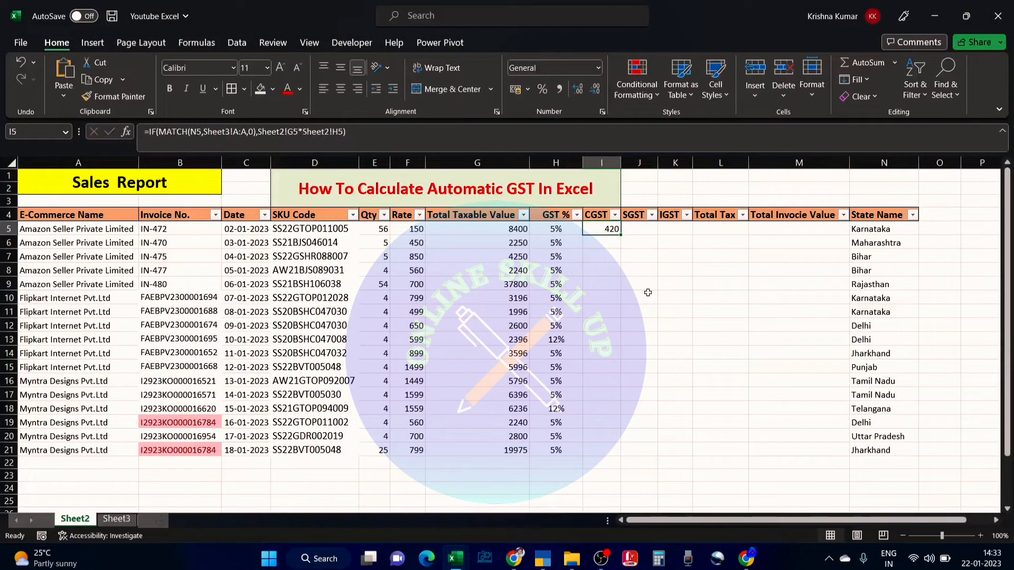
key("Right")
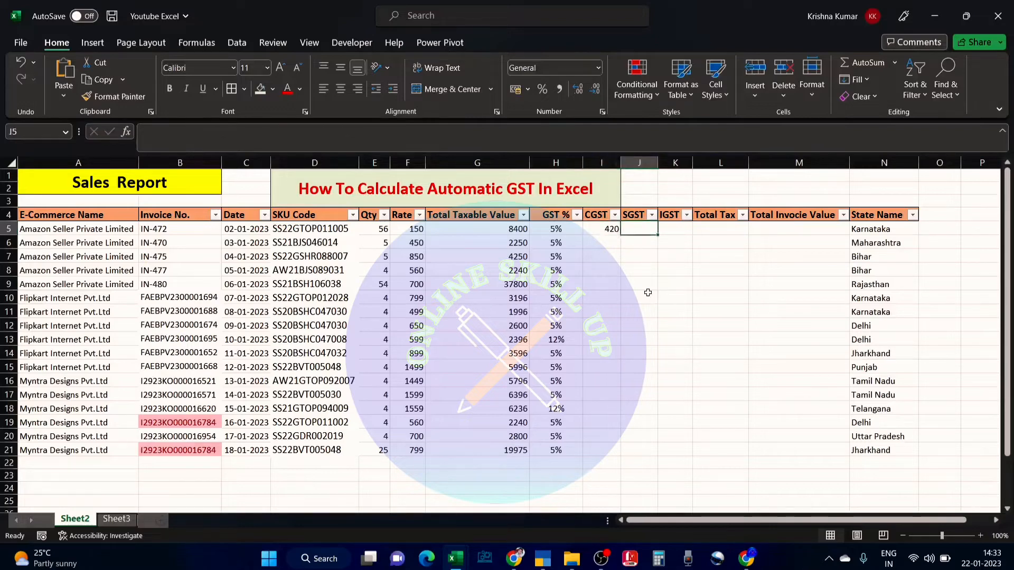
type("=")
key("Left")
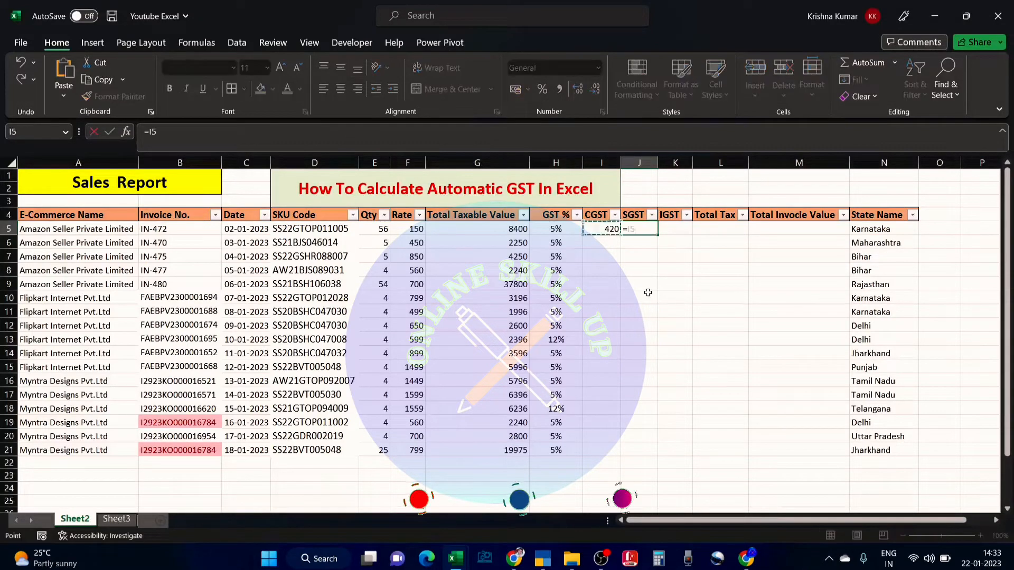
key("Return")
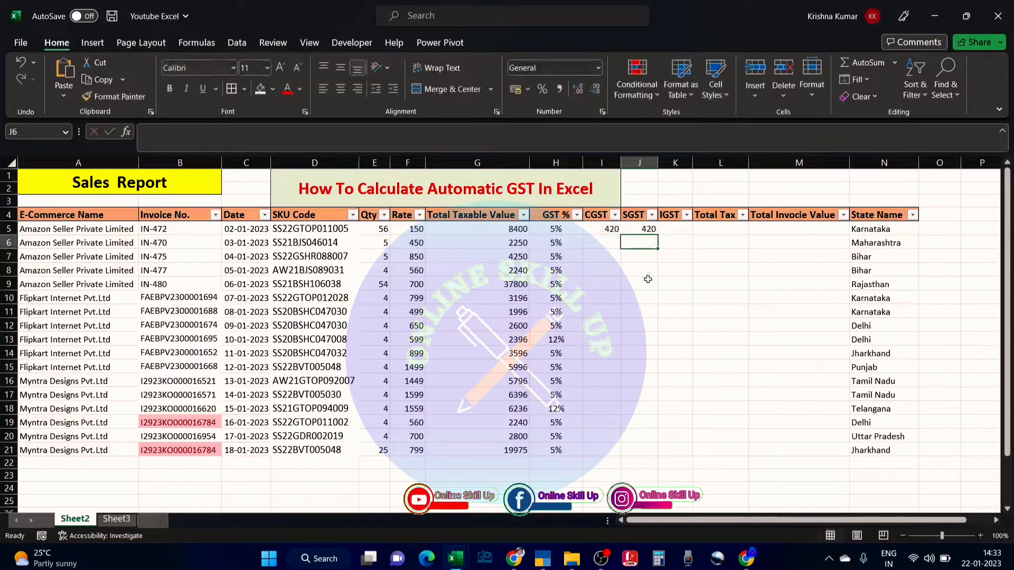
left_click(609, 229)
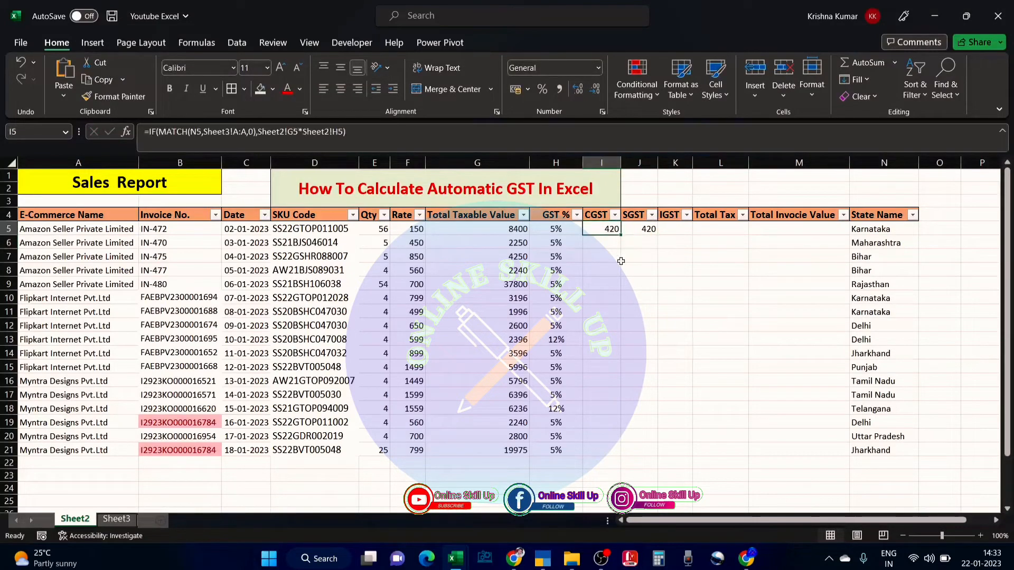
left_click(637, 230)
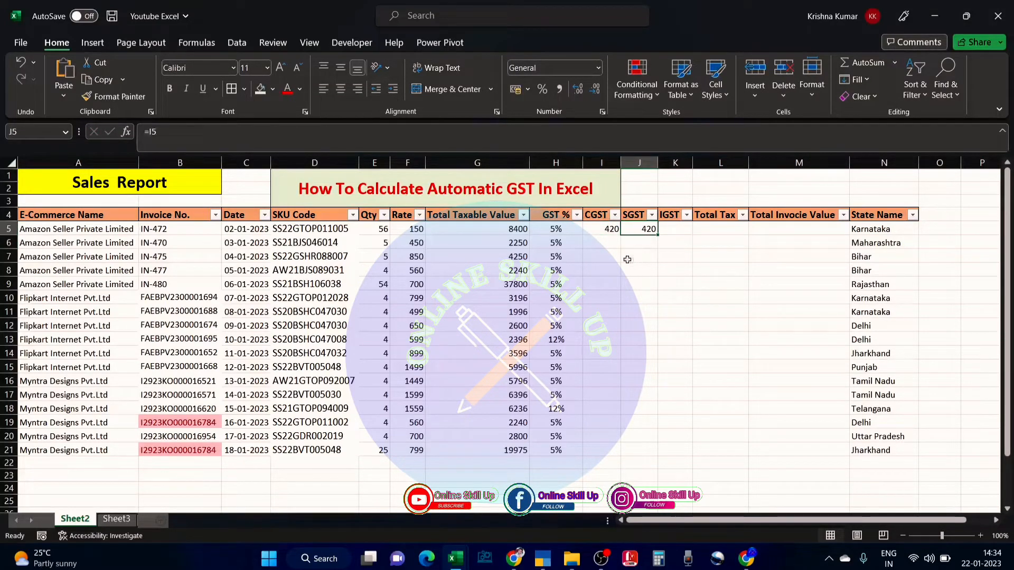
left_click(606, 231)
left_click(647, 227)
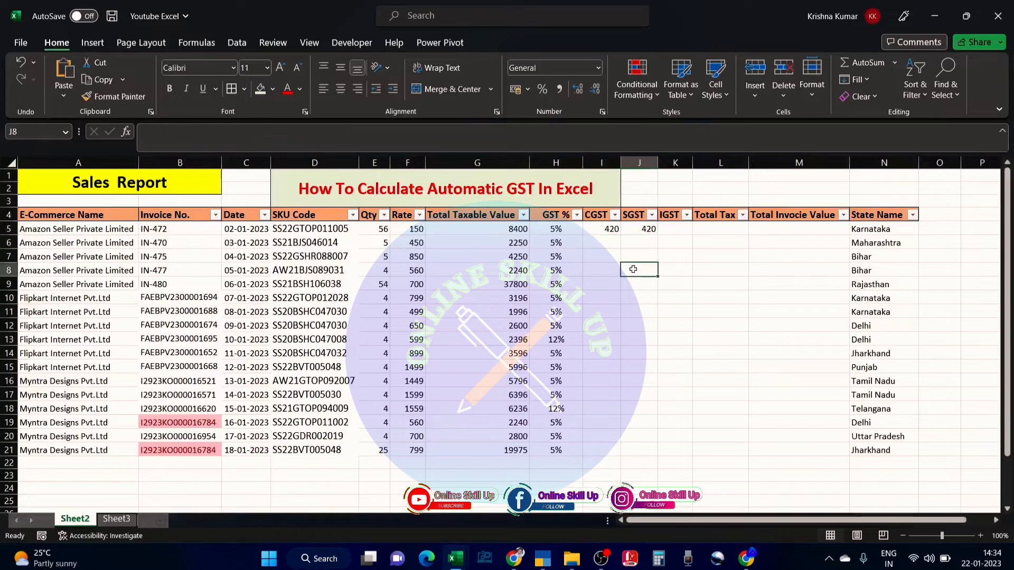
- Fill the CGST and SGST formulas from I5:J5 down to row 21 and check the resulting columns
left_click(607, 230)
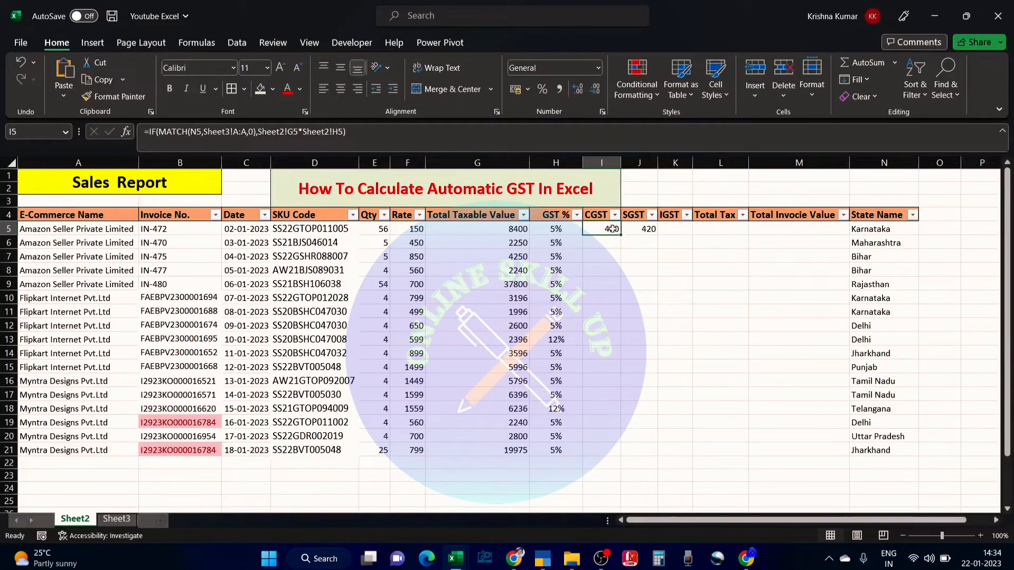
left_click_drag(612, 228, 651, 453)
left_click(616, 357)
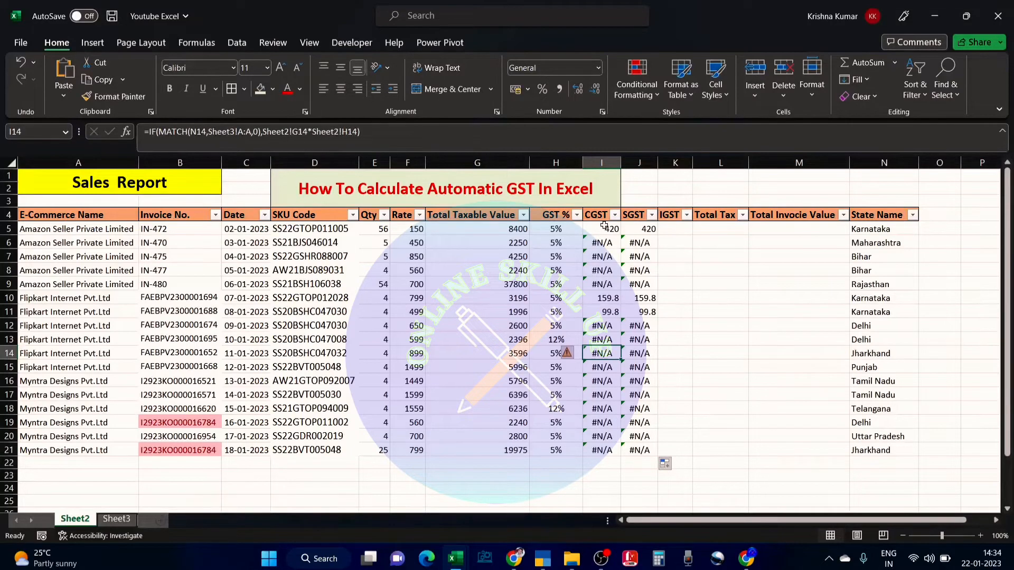
left_click(601, 202)
left_click(598, 253)
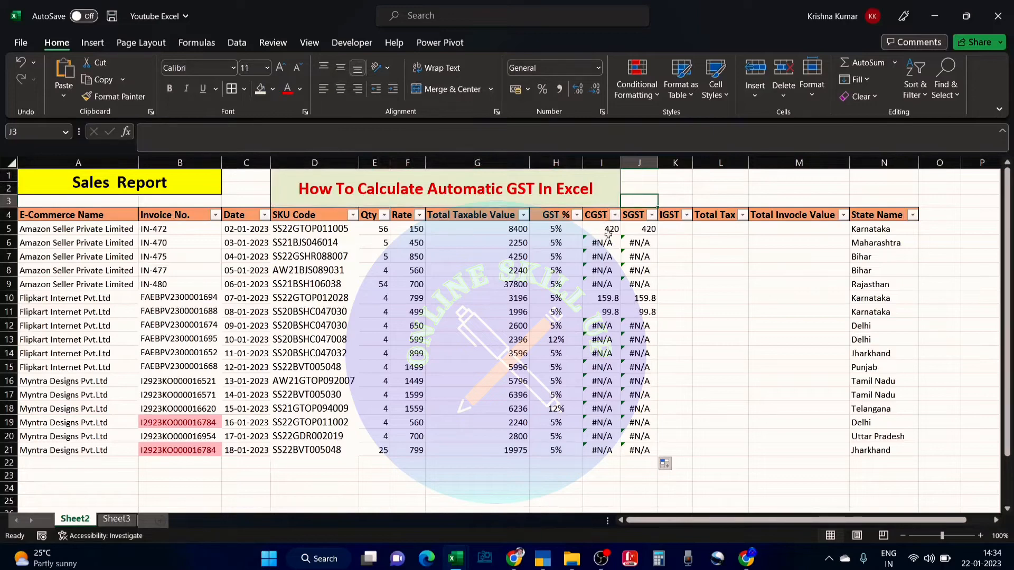
left_click_drag(607, 232, 629, 476)
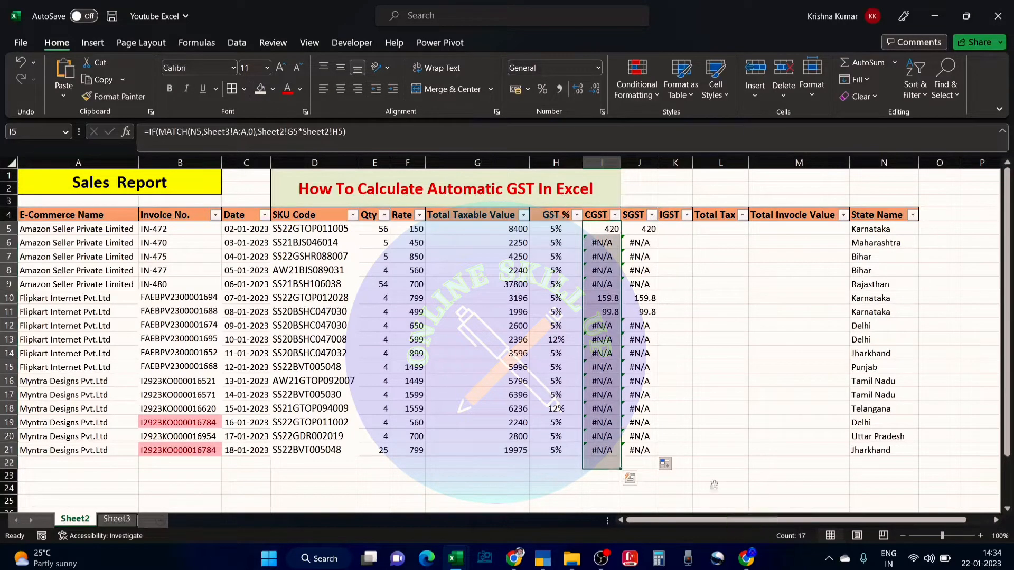
- Delete the filled CGST and SGST formulas from I6:J21, keeping only those in row 5
left_click_drag(601, 243, 655, 454)
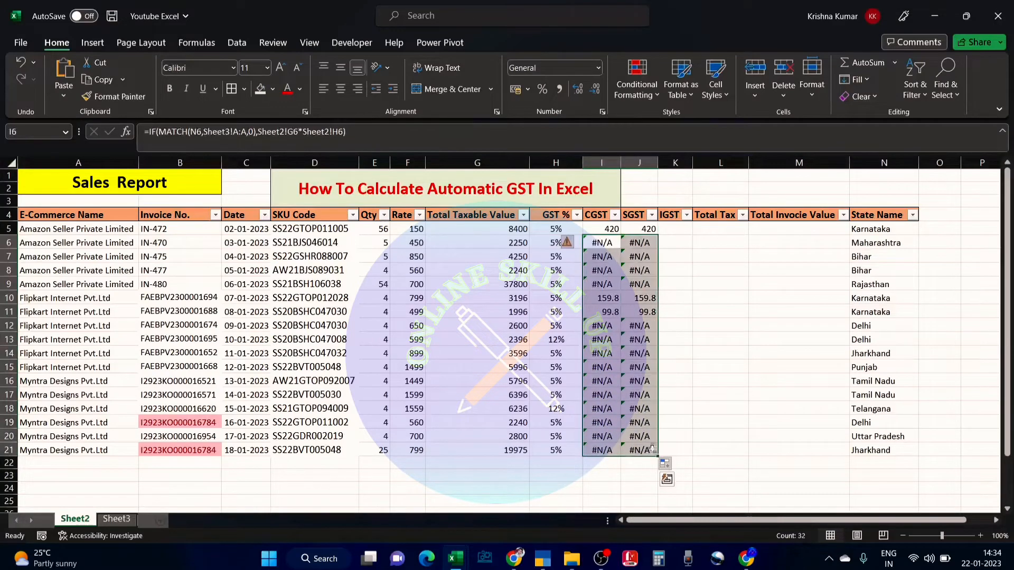
key("Delete")
left_click(672, 339)
- Wrap the CGST formula in I5 as =IFERROR(IF(MATCH(N5,Sheet3!A:A,0),Sheet2!G5*Sheet2!H5),"") to return a blank on errors
left_click(601, 228)
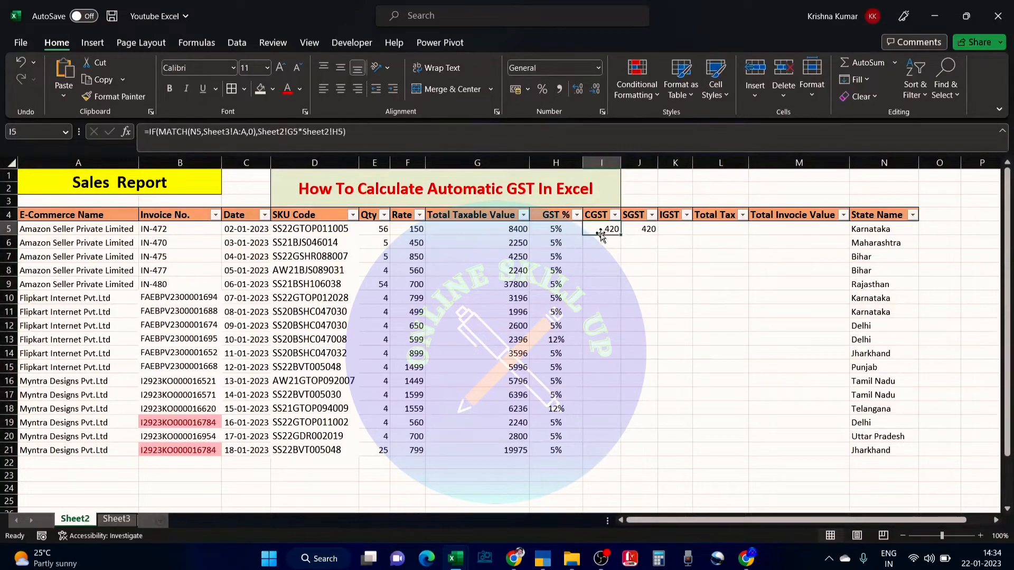
left_click(150, 135)
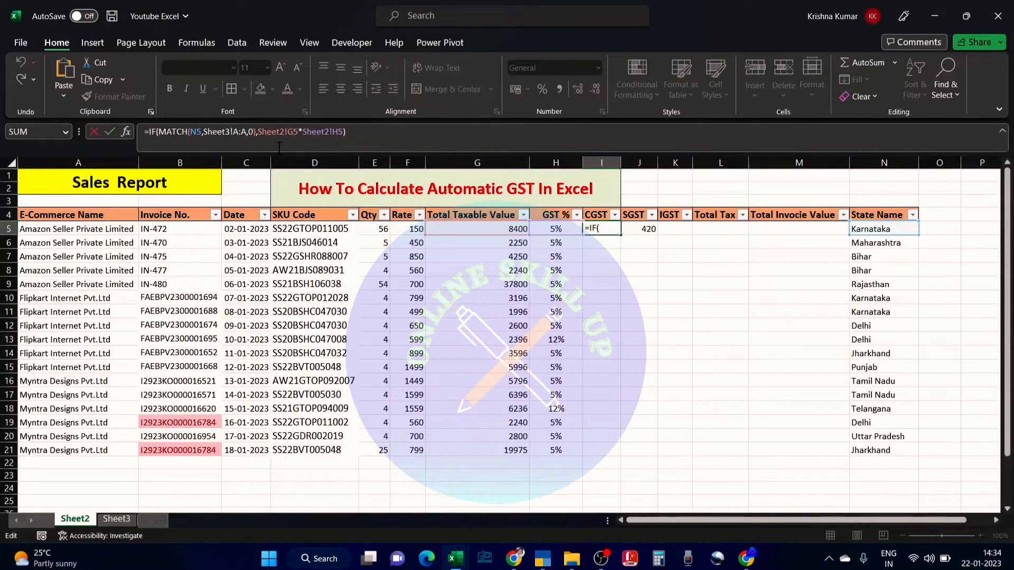
type("ir")
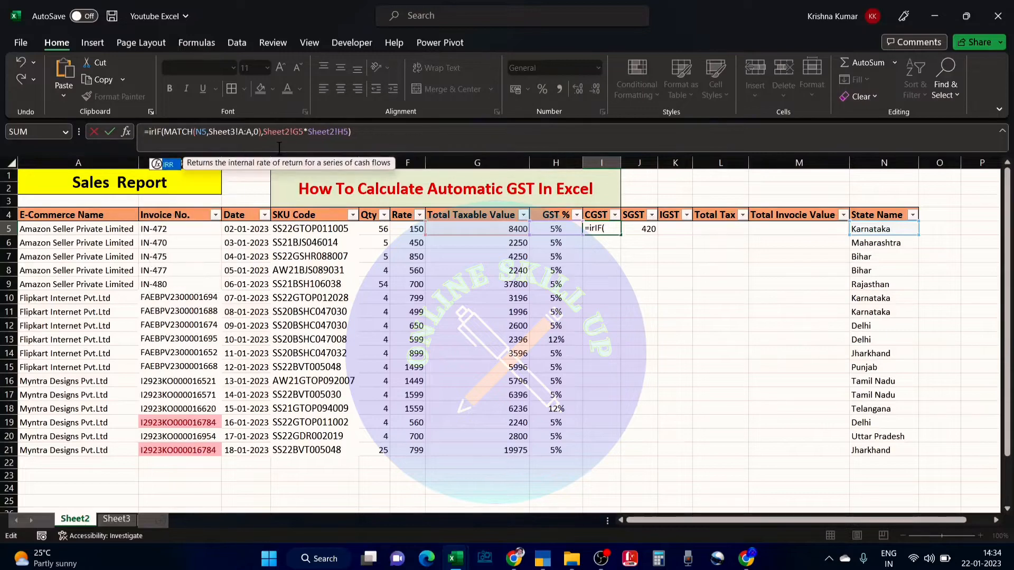
key("BackSpace")
type("fe")
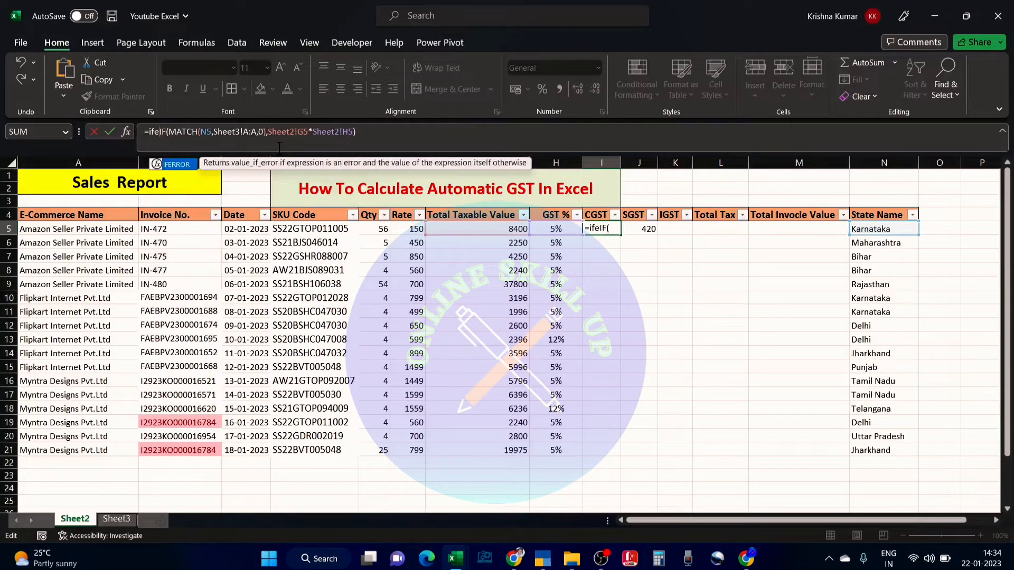
key("Tab")
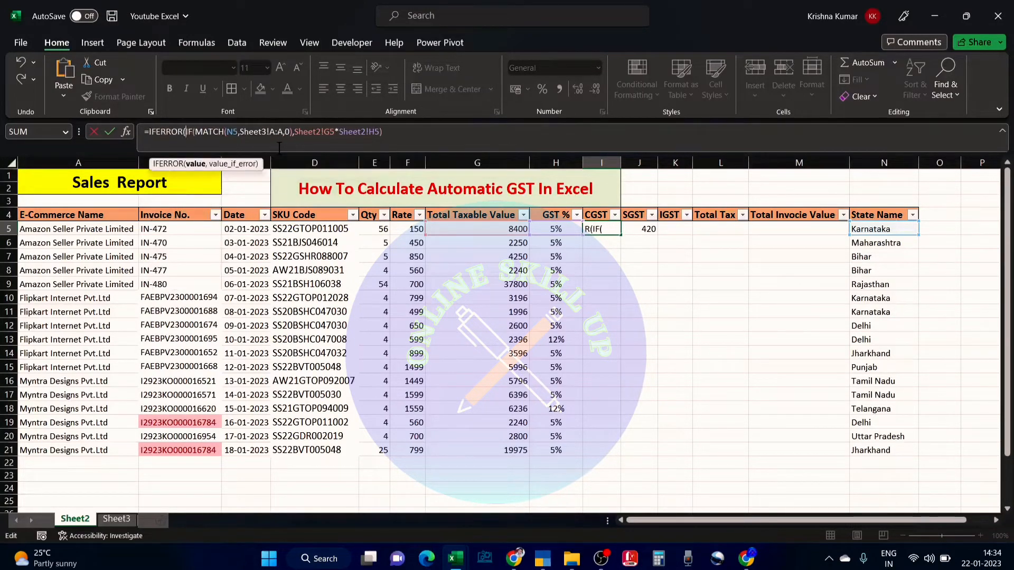
left_click(410, 132)
type(",")
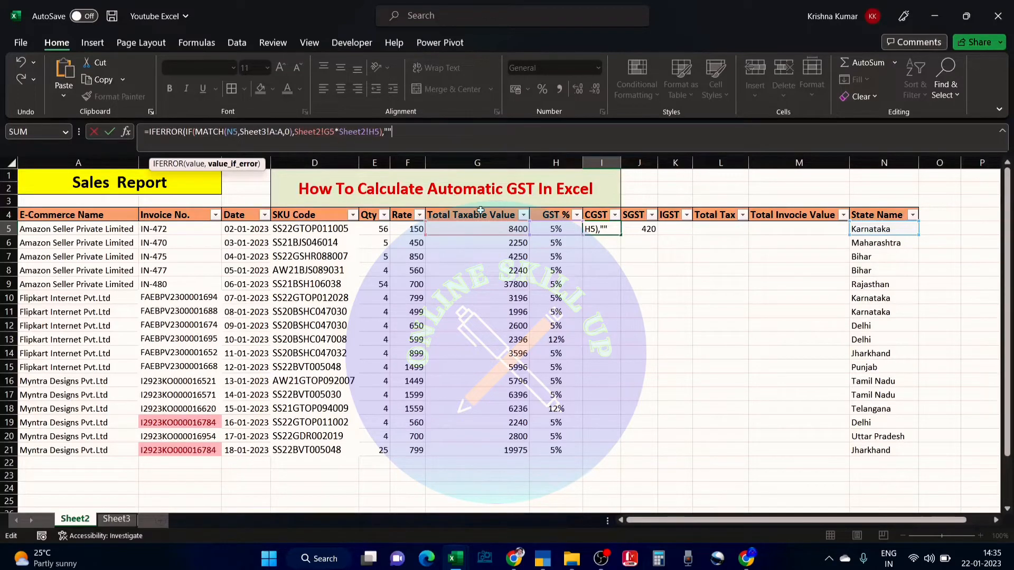
key("Return")
key("Return")
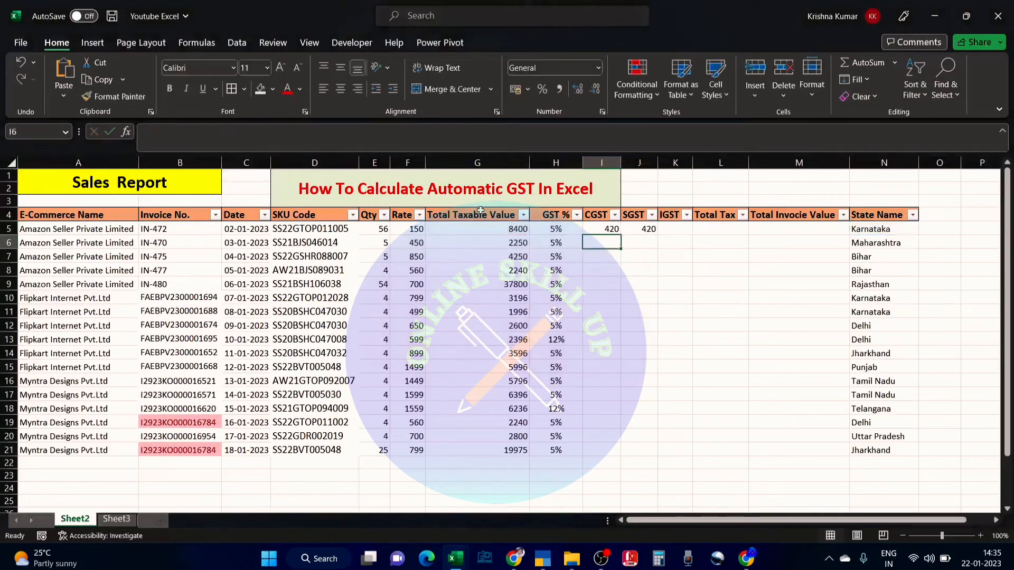
- Fill the CGST and SGST formulas from I5:J5 down to row 21 and review both columns
left_click_drag(604, 229, 664, 452)
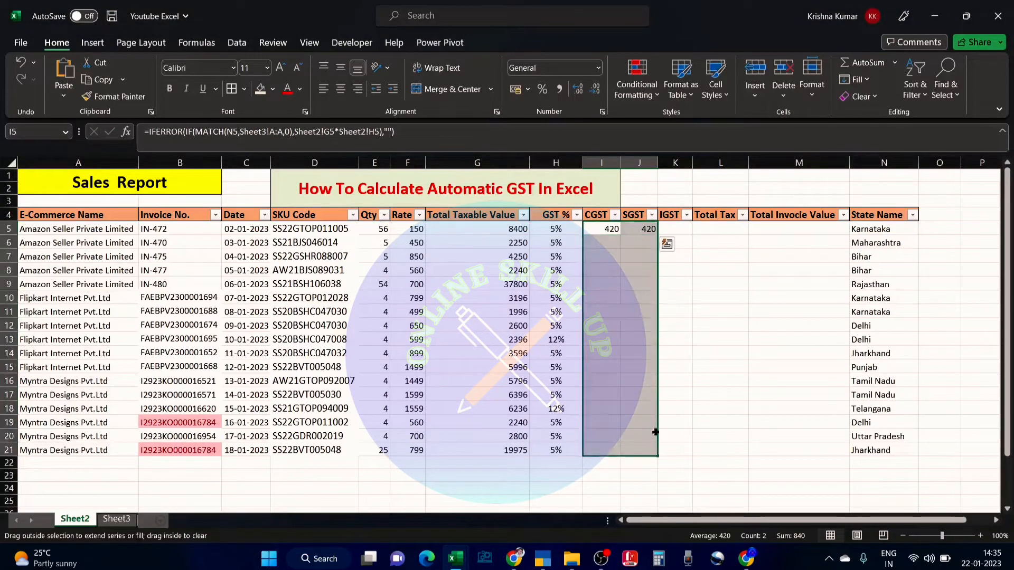
left_click(675, 338)
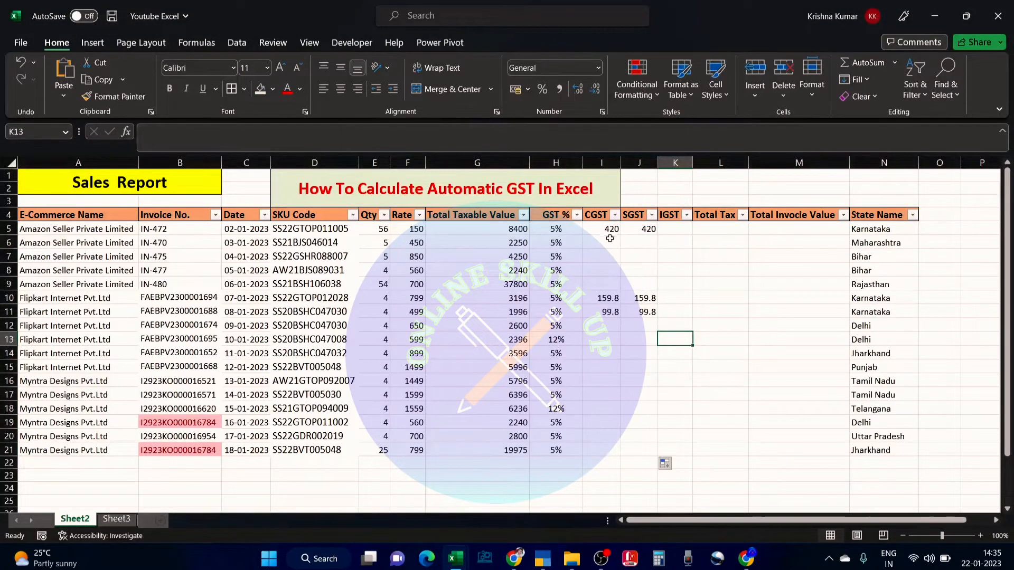
left_click_drag(608, 232, 608, 411)
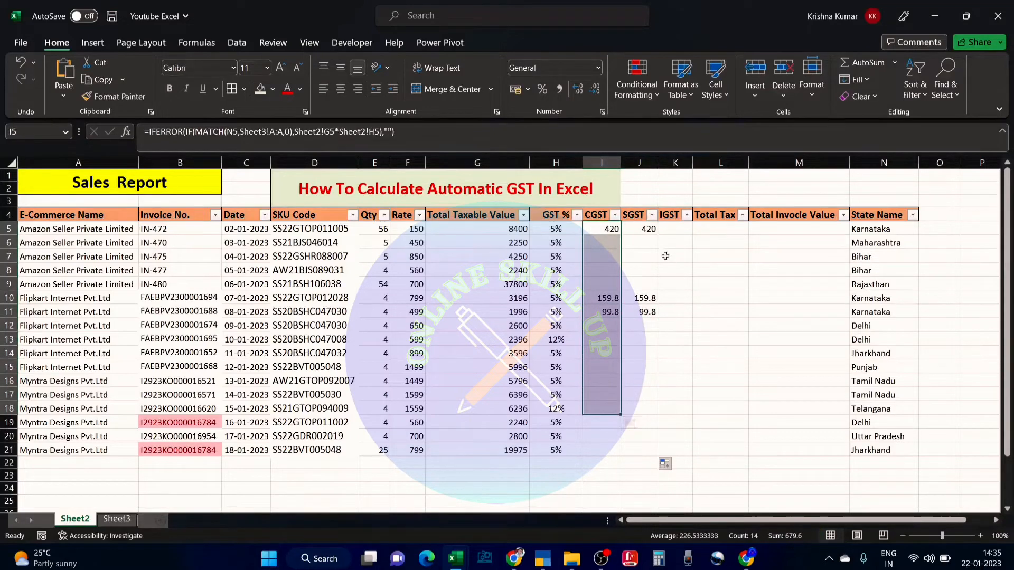
left_click_drag(644, 230, 642, 353)
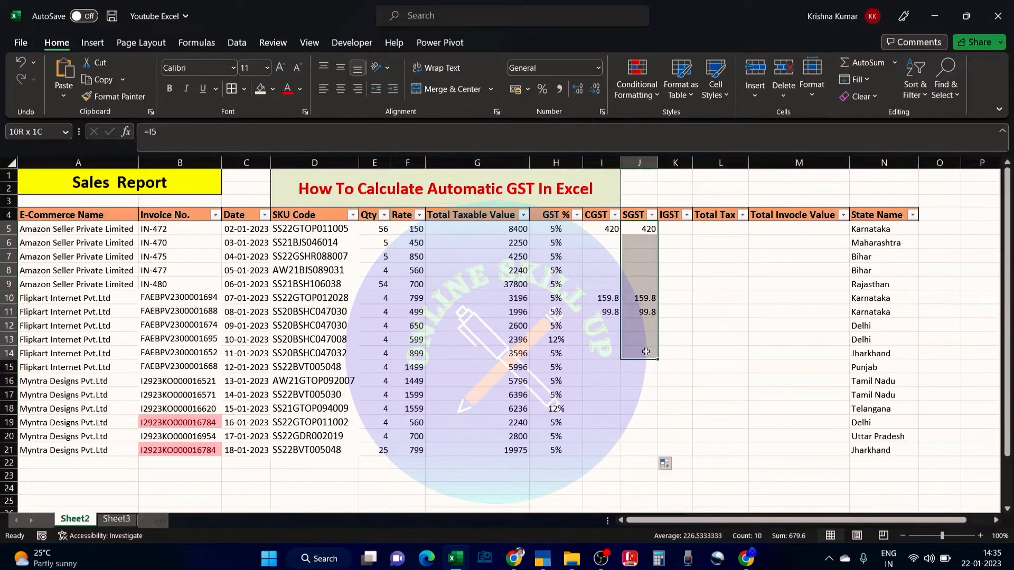
- Start a MATCH formula in K5 under IGST with the state name in N5 as the lookup value
left_click(702, 274)
left_click(635, 226)
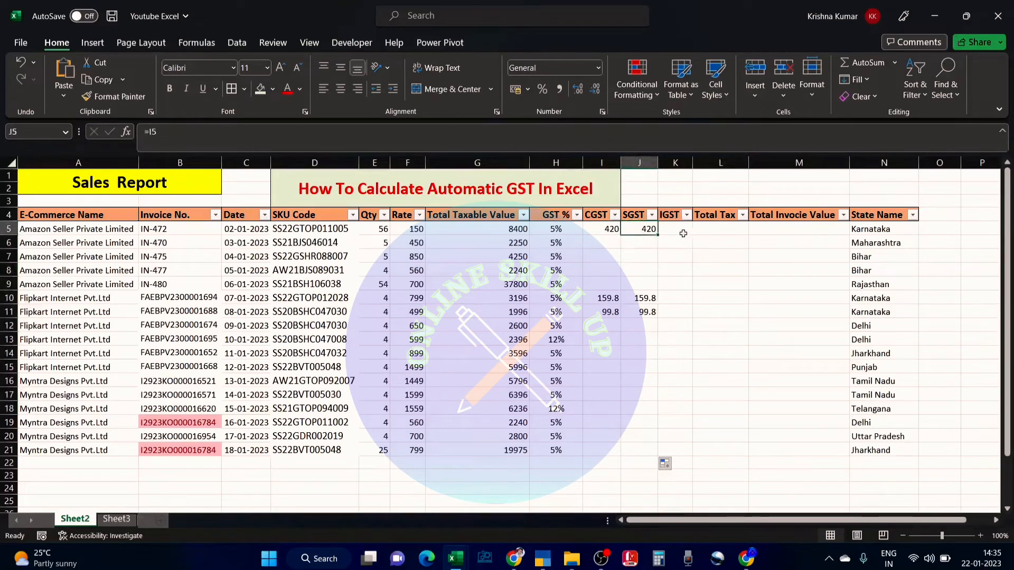
left_click(676, 229)
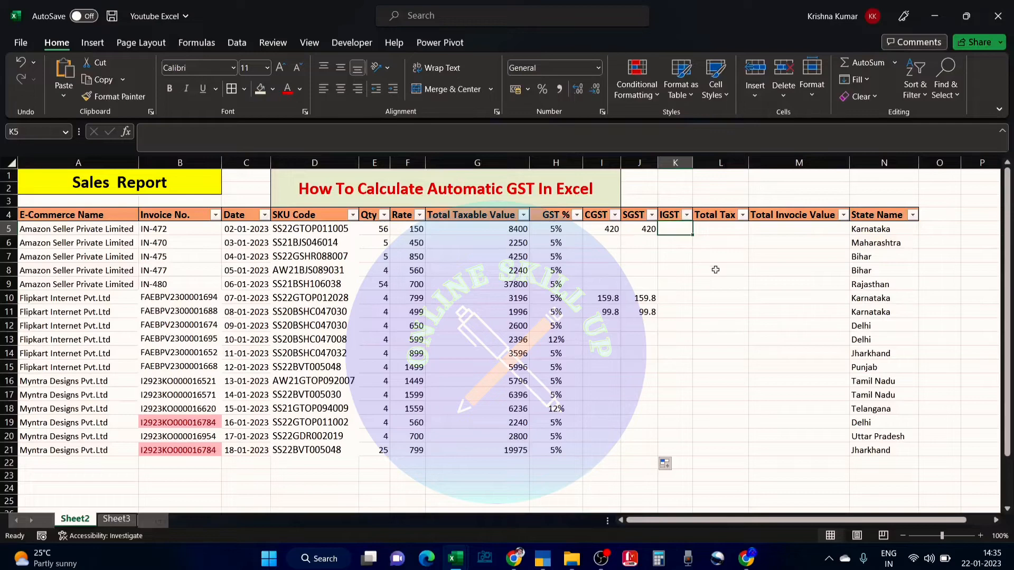
type("=")
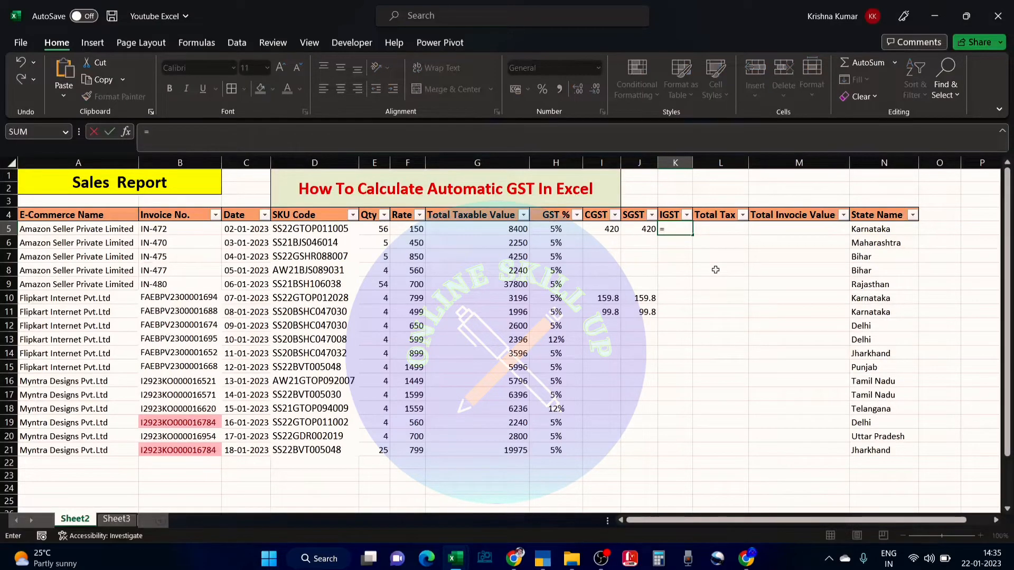
type("mst")
key("Escape")
type("=matc")
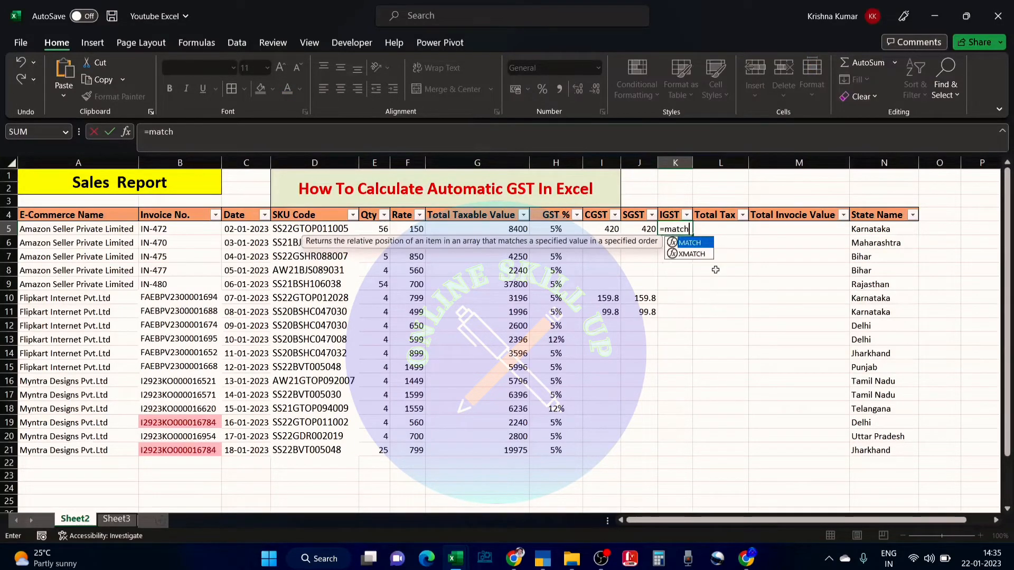
type("h")
key("Tab")
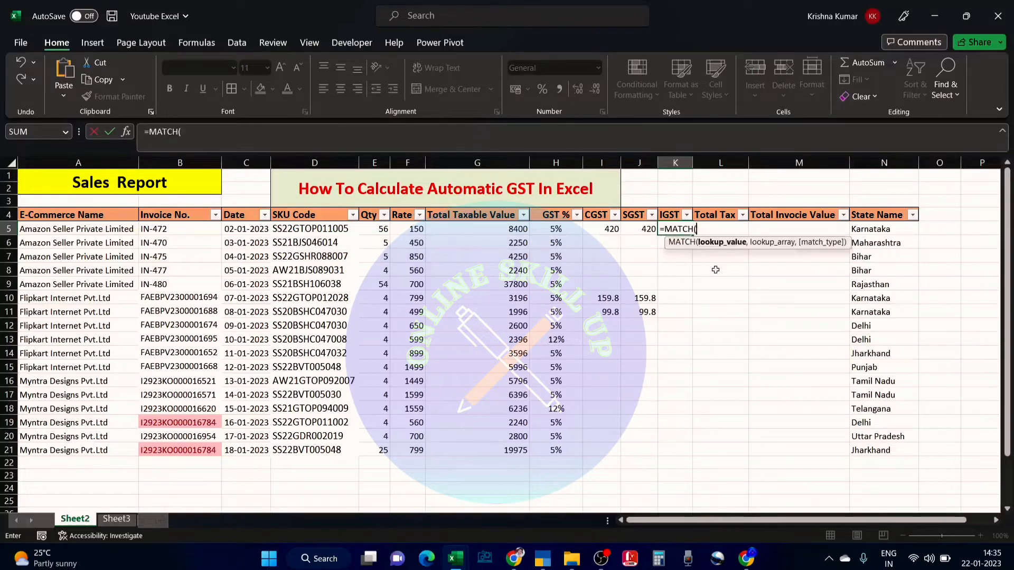
left_click(887, 231)
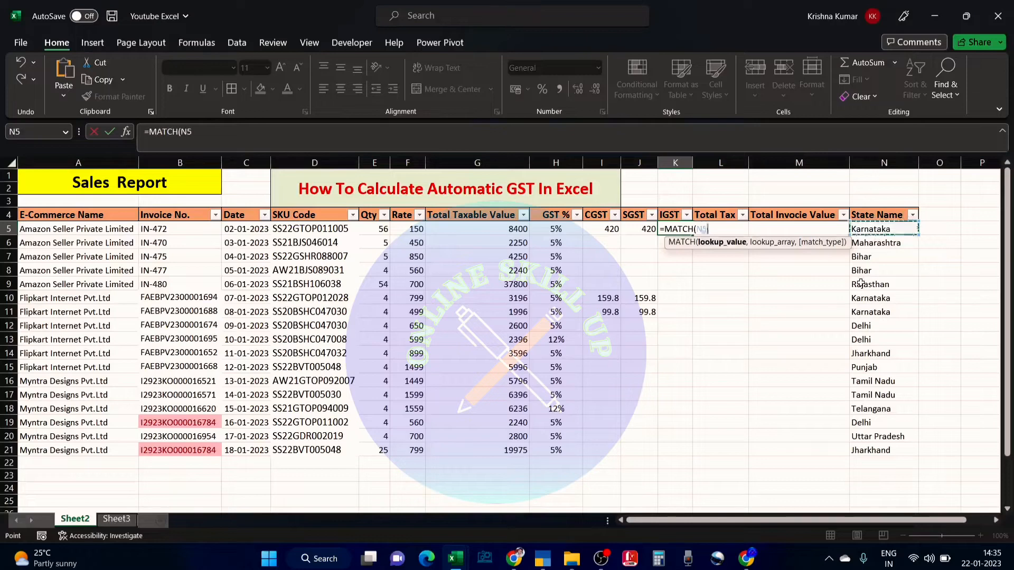
type(",")
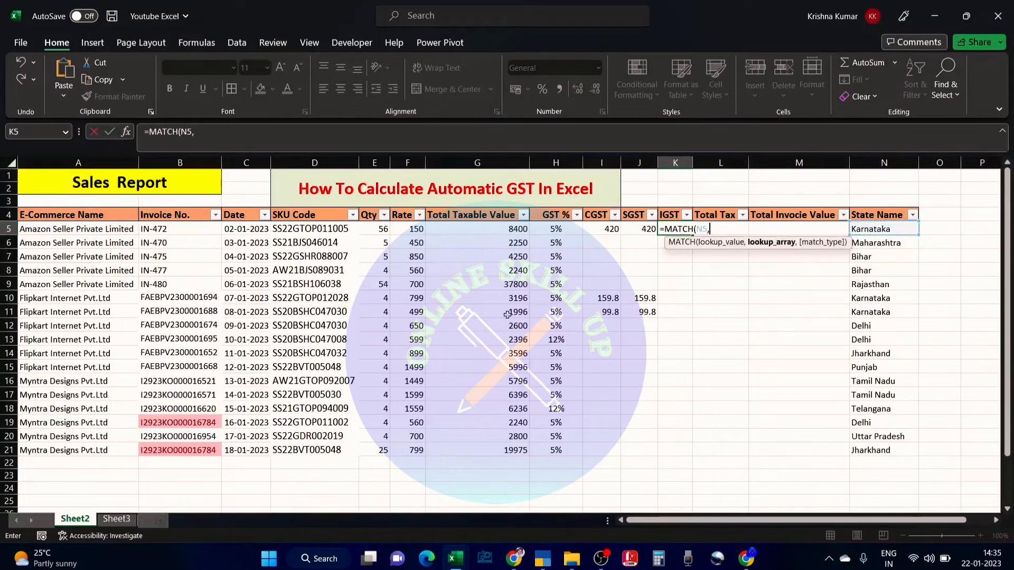
- Complete the K5 formula as =MATCH(N5,Sheet3!B:B,0), using Sheet3 column B as lookup array with an exact match
left_click(116, 518)
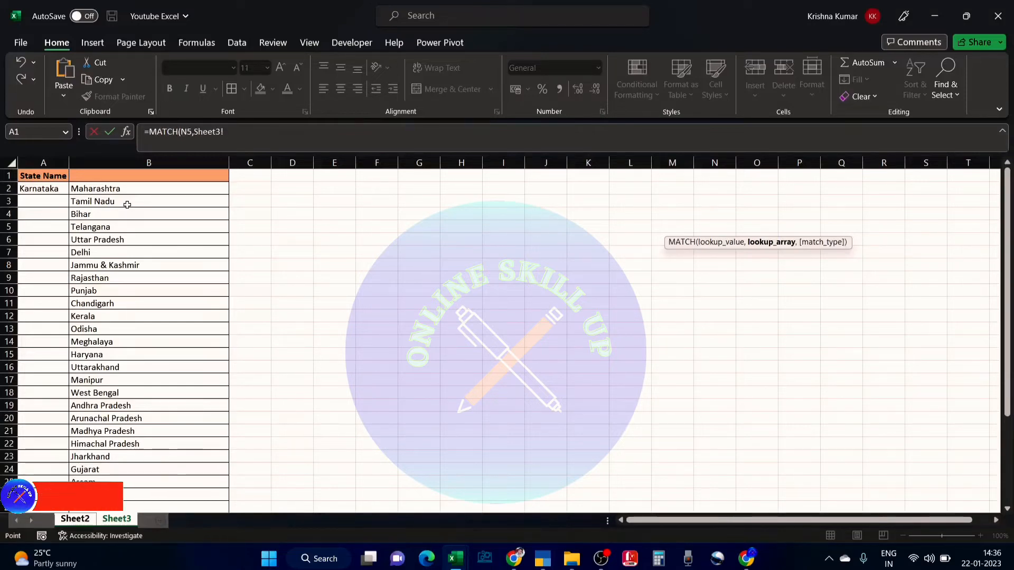
left_click(127, 162)
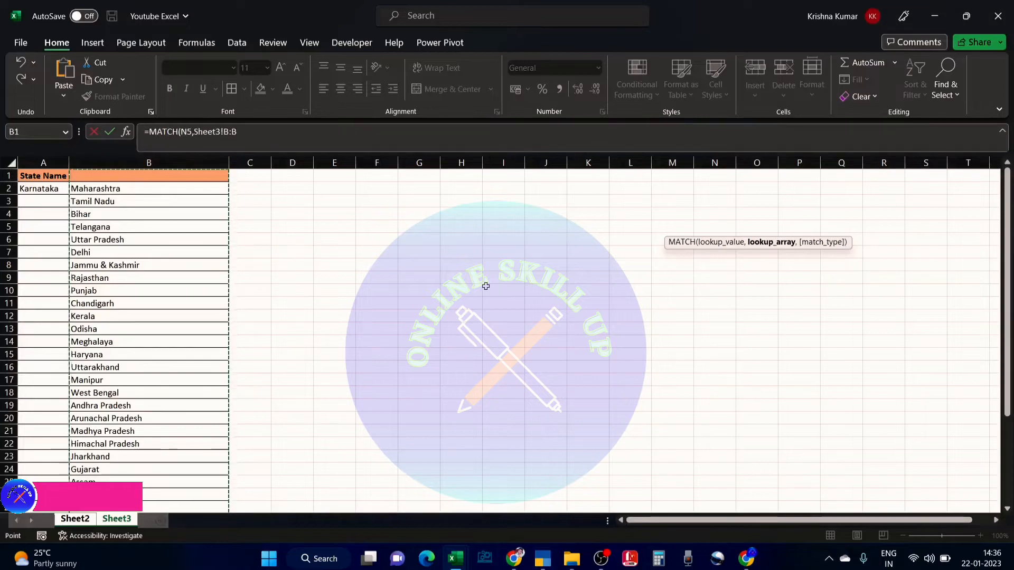
type(",")
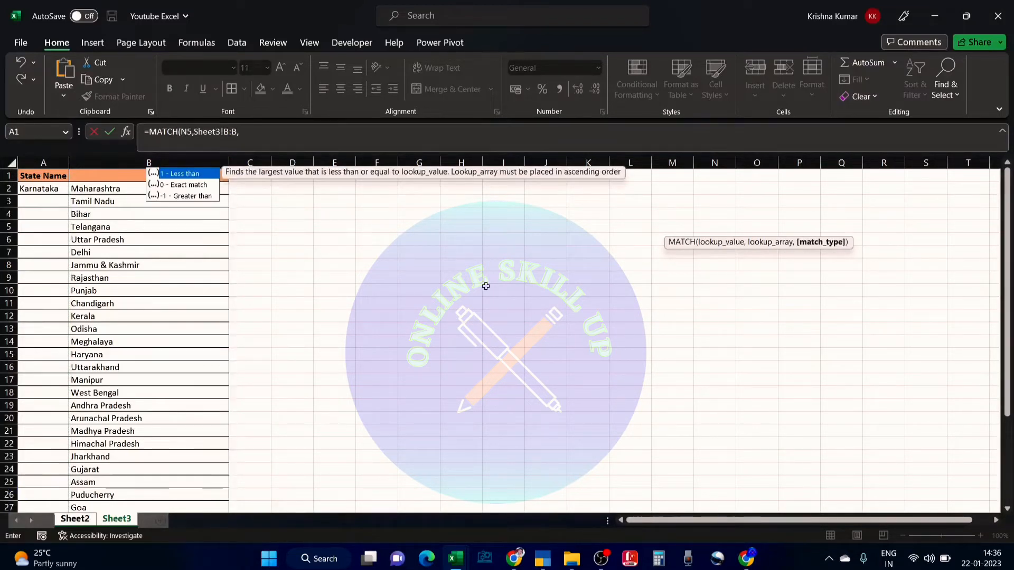
type("0")
key("Return")
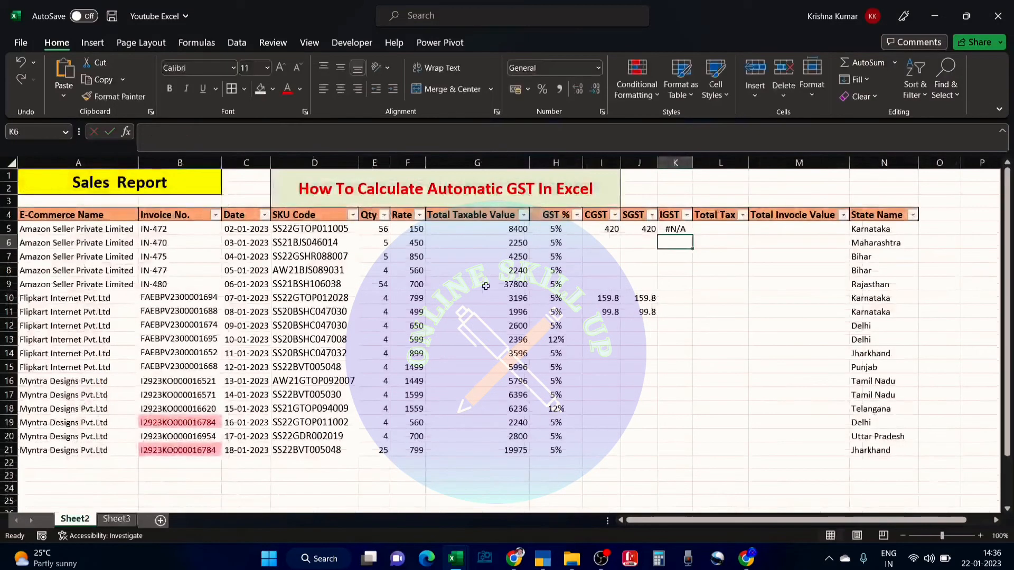
- Wrap the IGST formula in K5 in an IF that multiplies taxable value by GST rate: =IF(MATCH(N5,Sheet3!B:B,0),G5*H5)
key("Up")
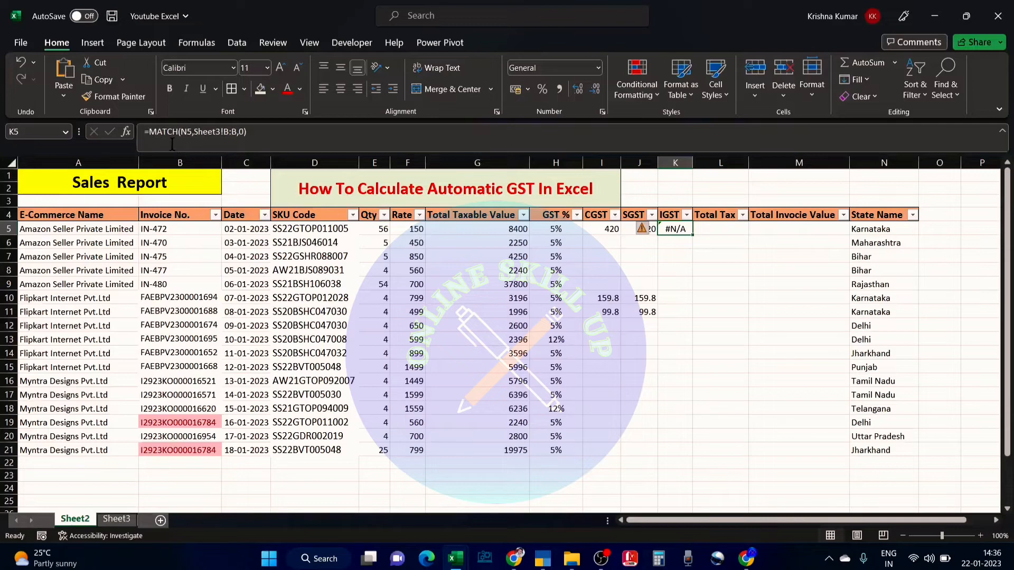
left_click(219, 137)
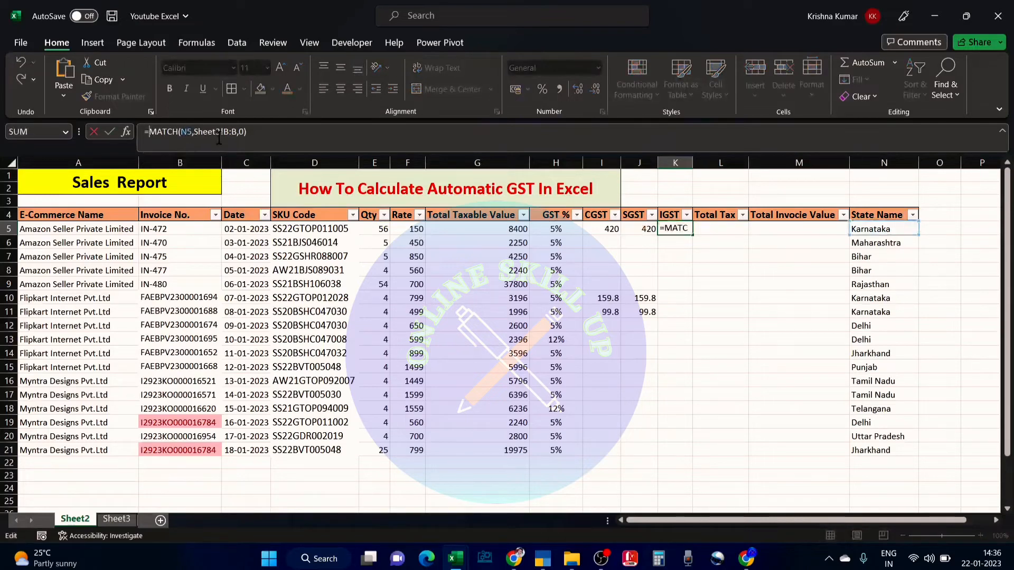
type("if")
key("Tab")
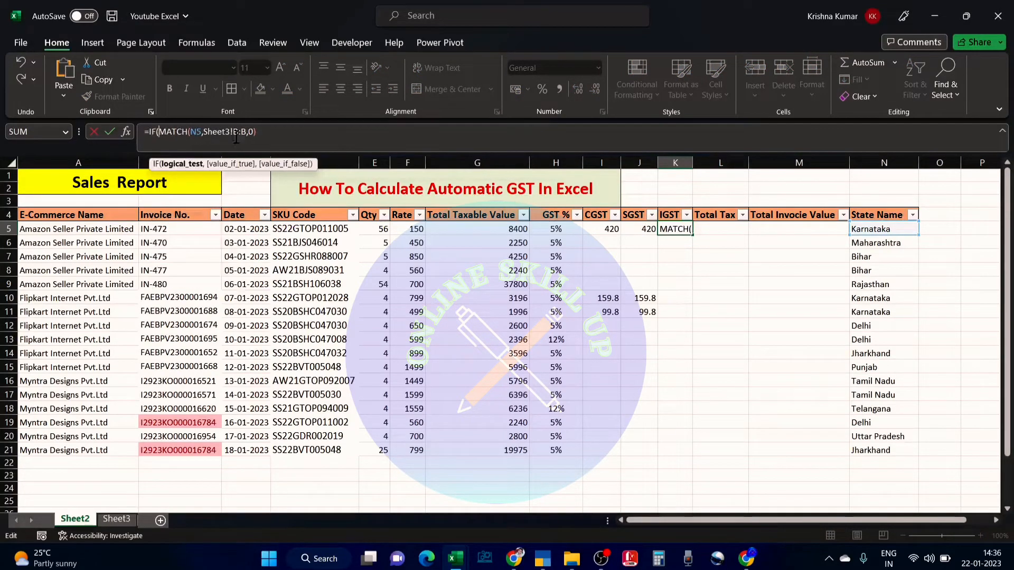
key("End")
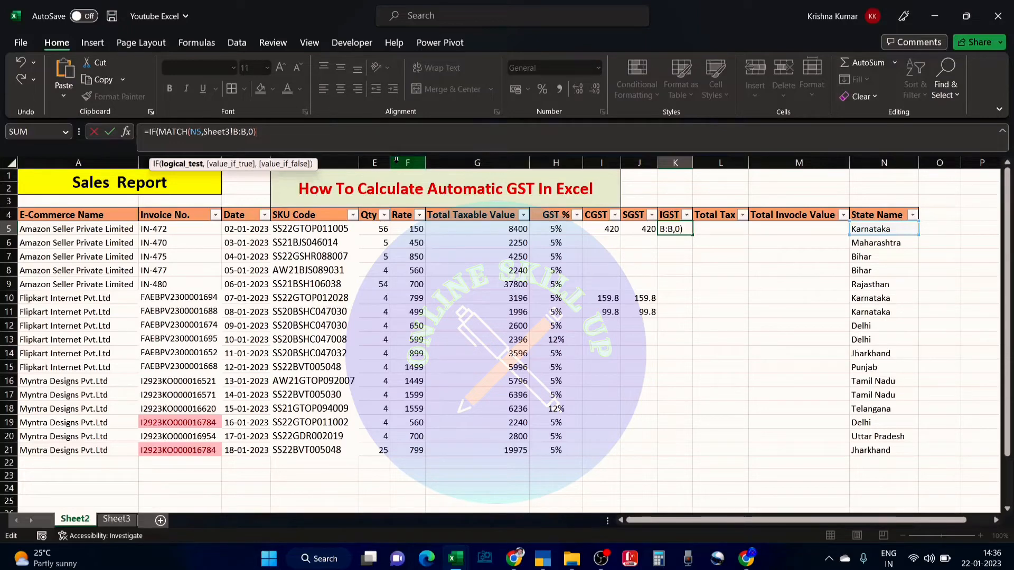
left_click(511, 231)
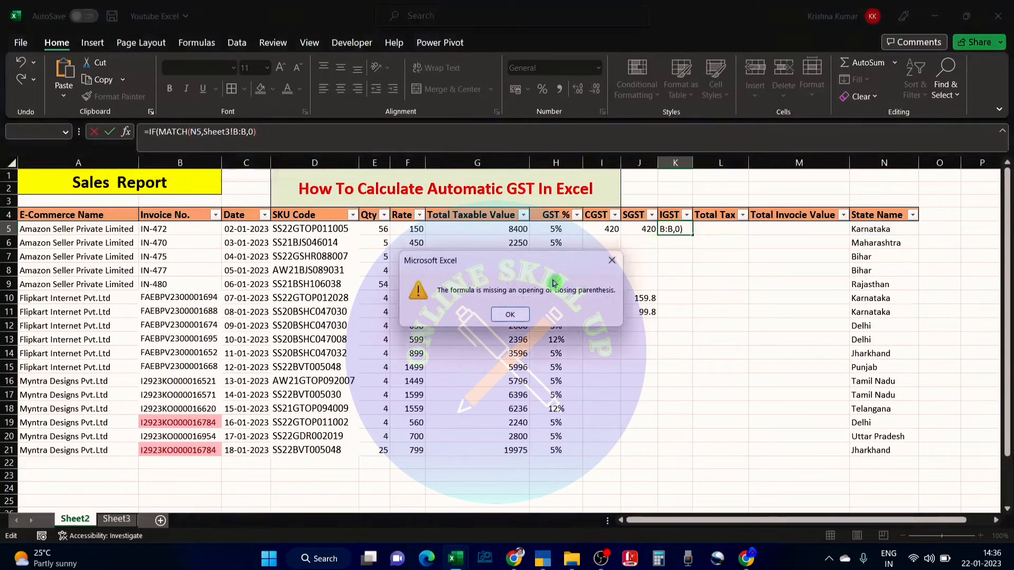
left_click(612, 260)
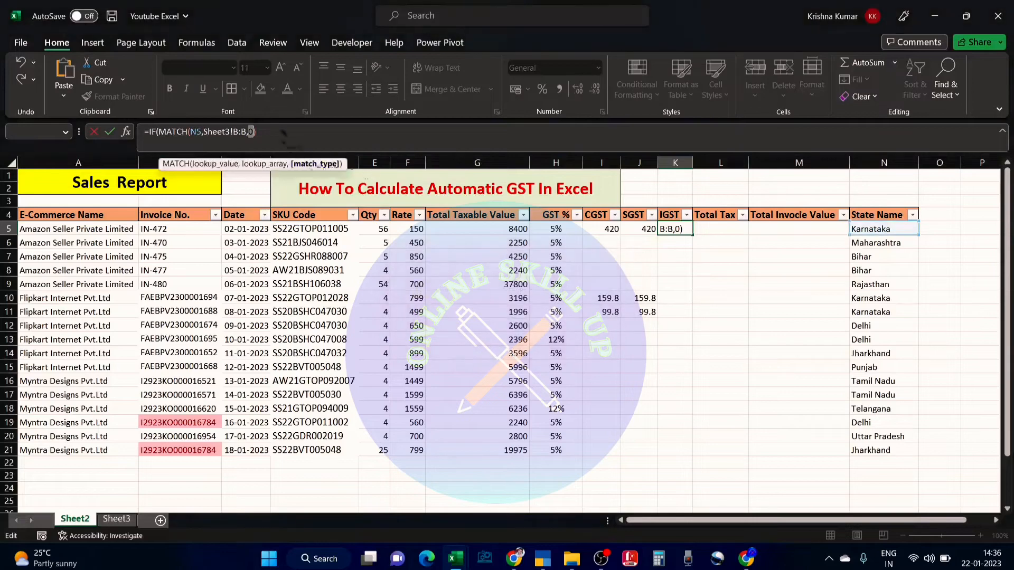
left_click(284, 135)
type(",")
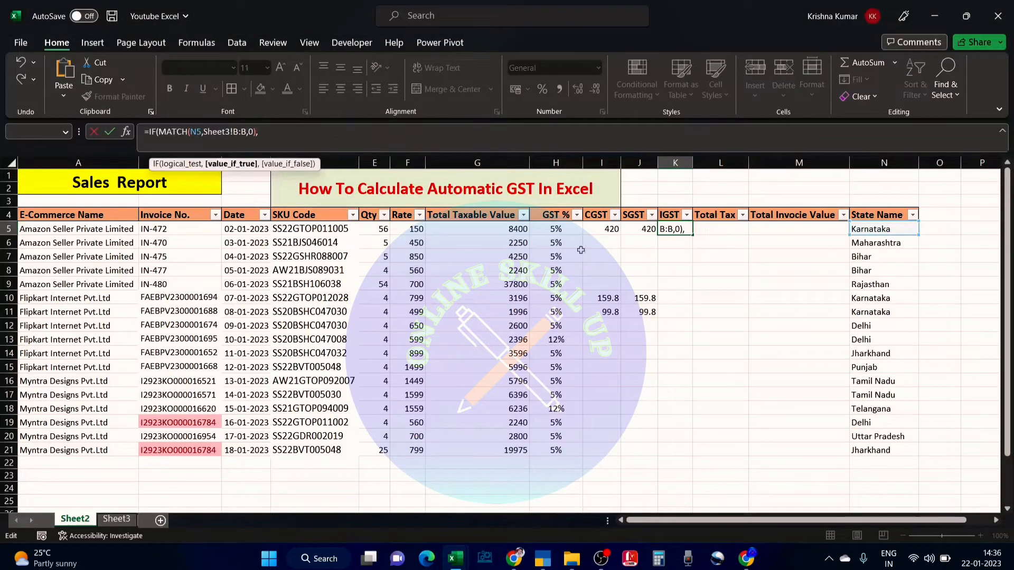
left_click(515, 232)
type("*")
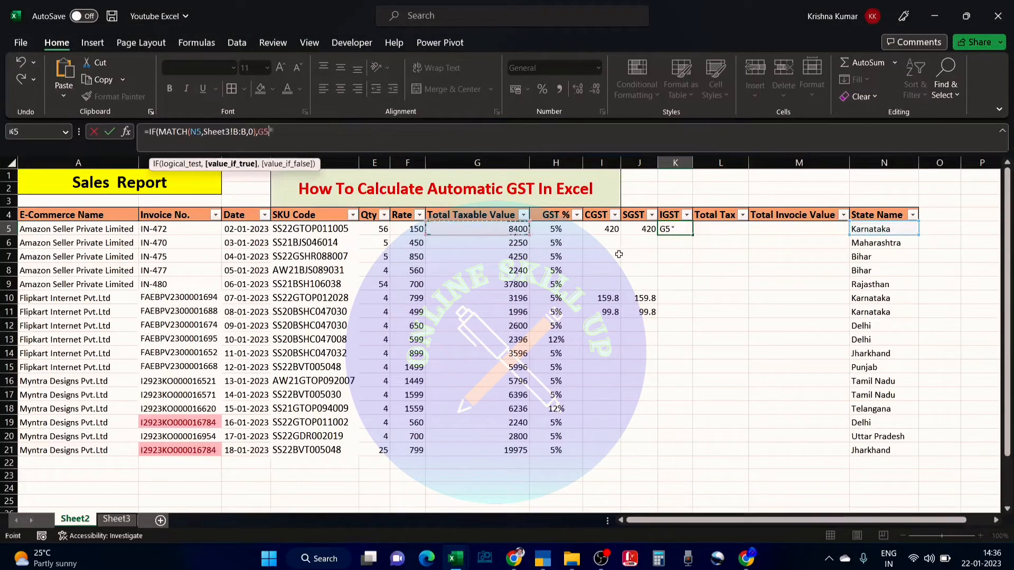
left_click(556, 229)
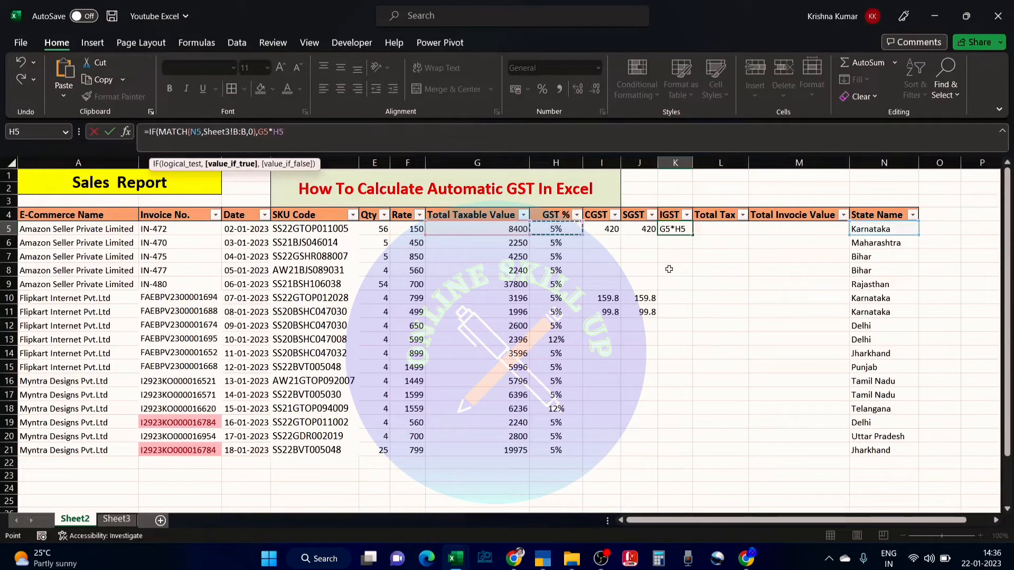
key("Return")
key("Return")
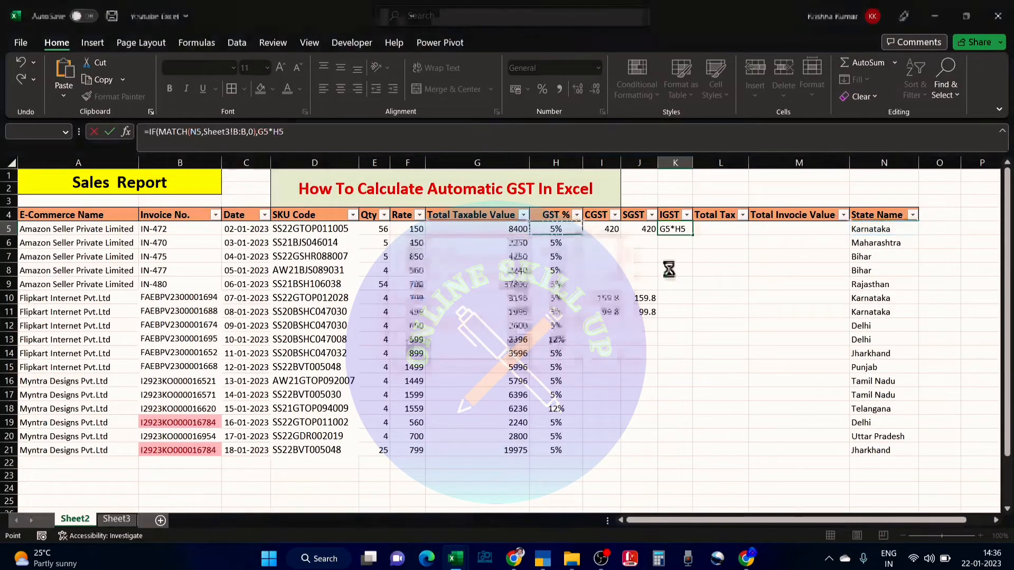
- Wrap K5 as =IFERROR(IF(MATCH(N5,Sheet3!B:B,0),G5*H5),"") and fill the IGST formula down to row 21
left_click(674, 229)
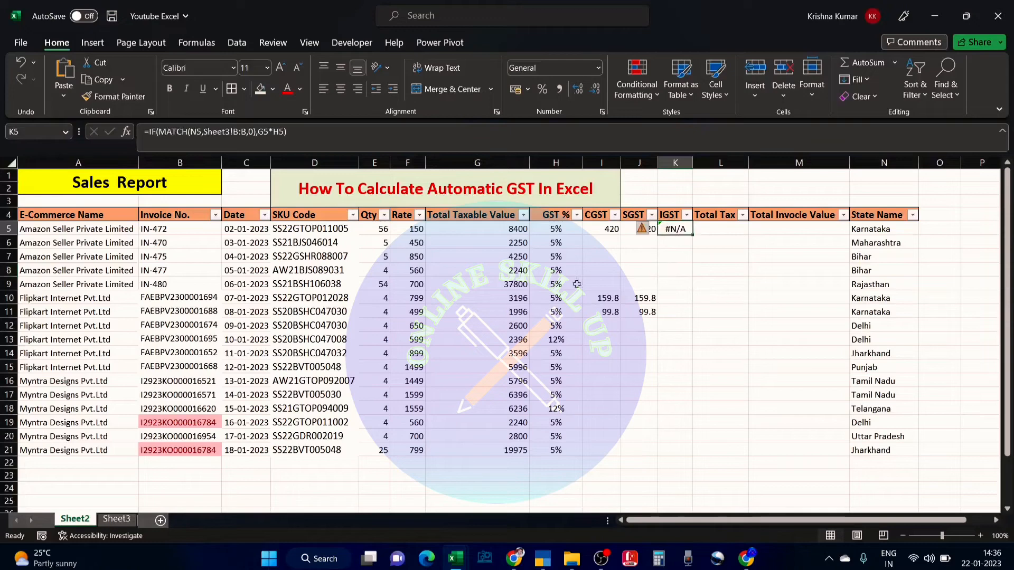
left_click(150, 138)
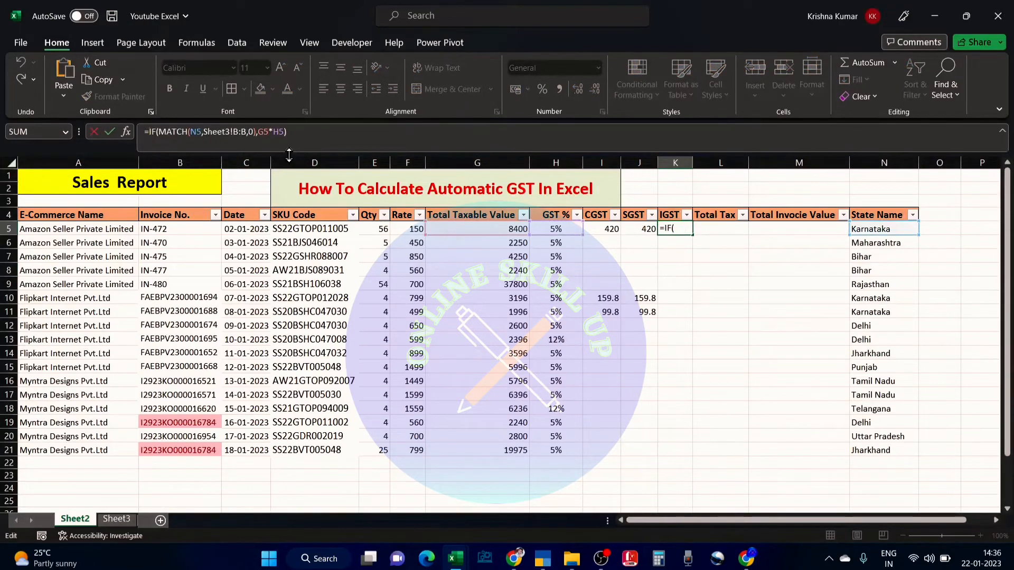
type("Ife")
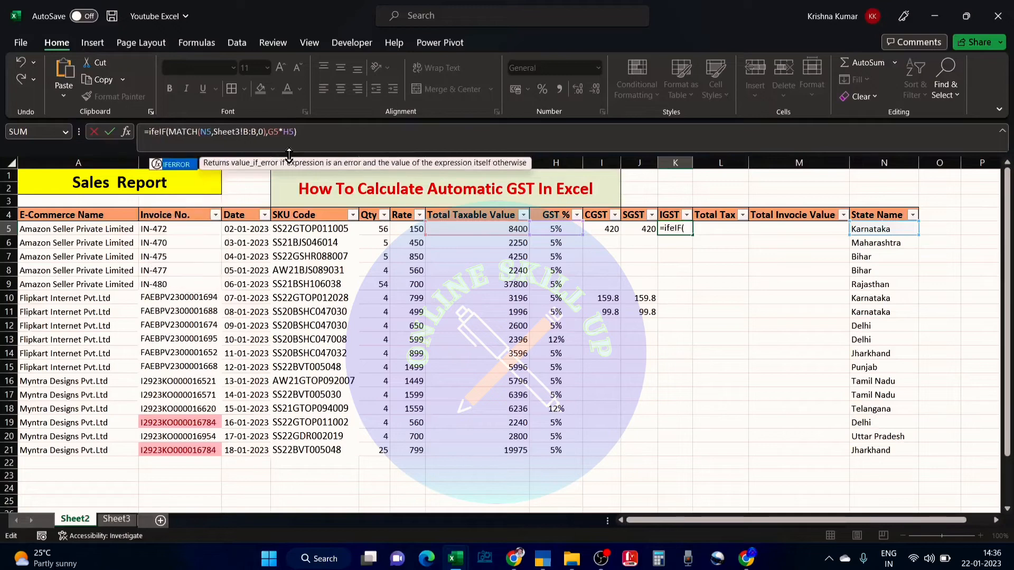
key("Tab")
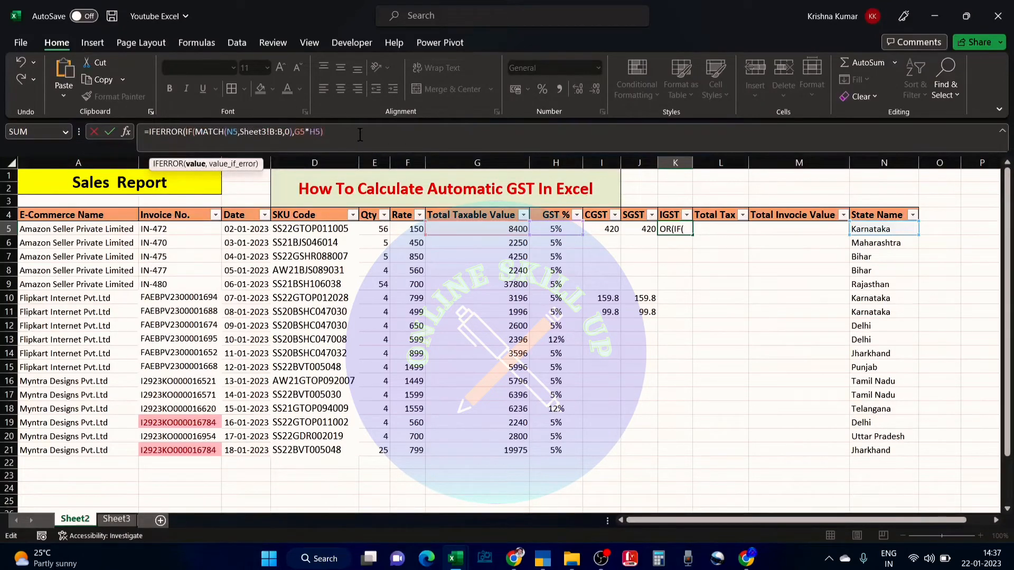
left_click(440, 153)
type(",")
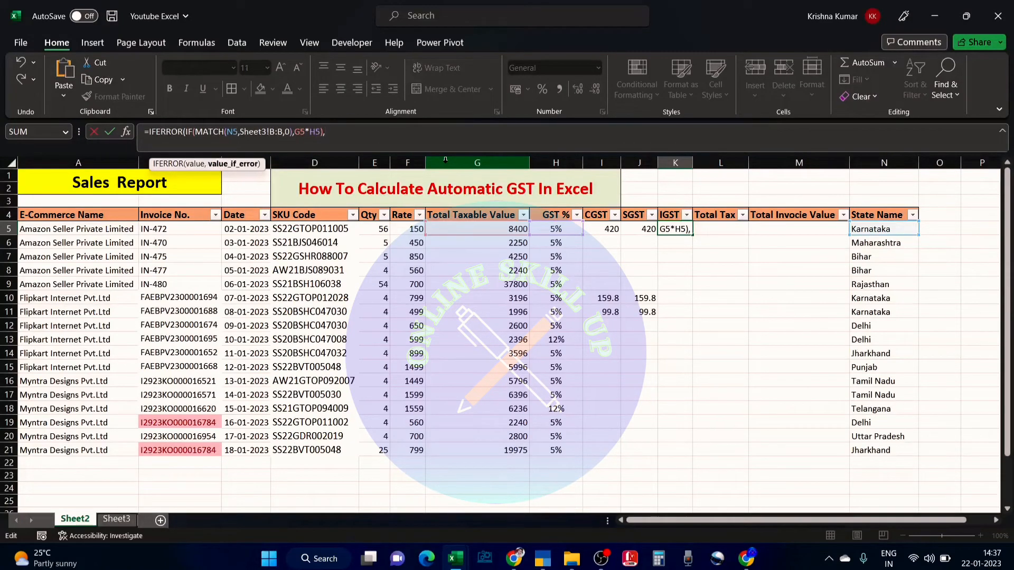
type("\"\"")
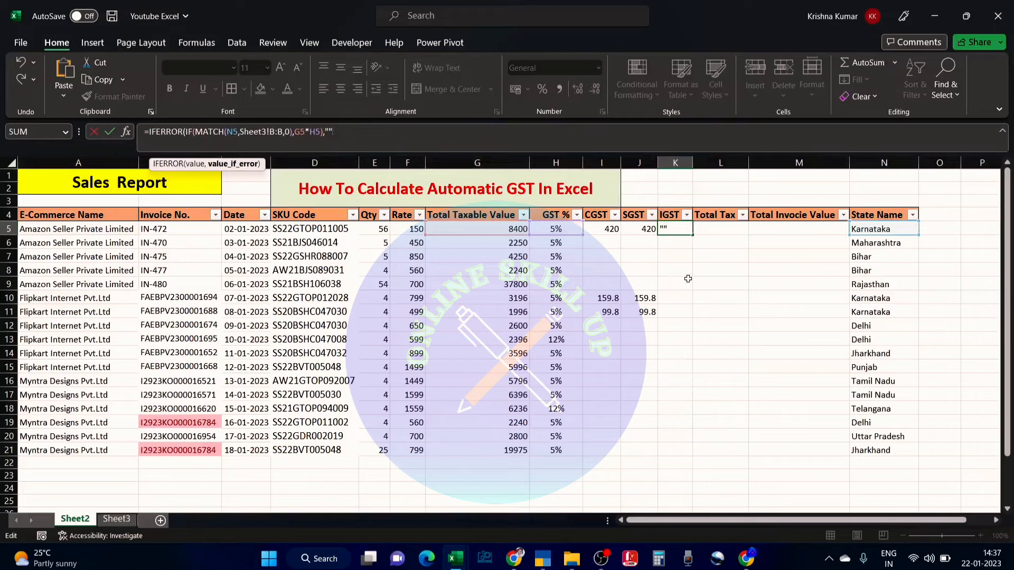
key("Return")
key("Return")
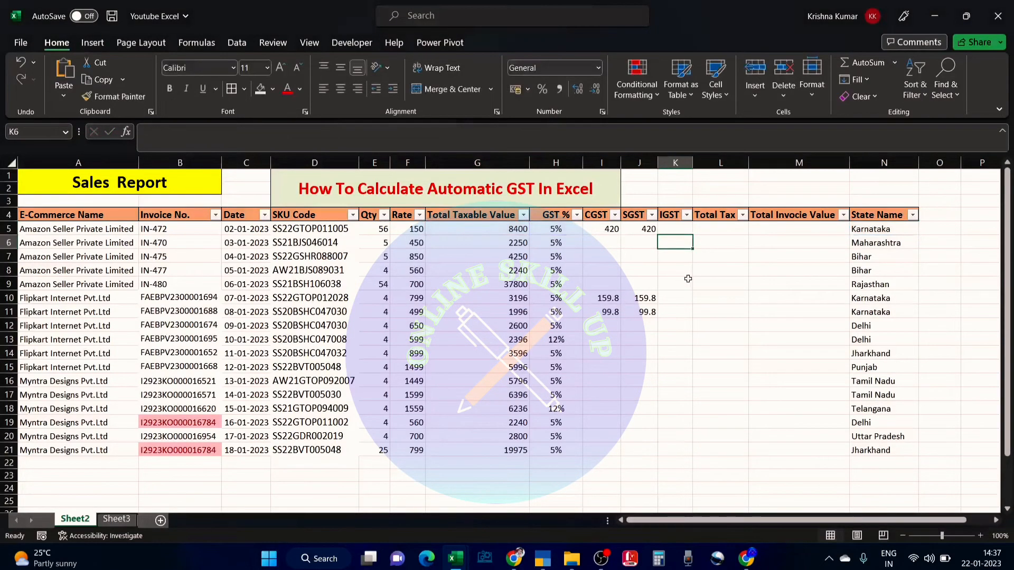
left_click(685, 231)
left_click_drag(692, 235, 689, 453)
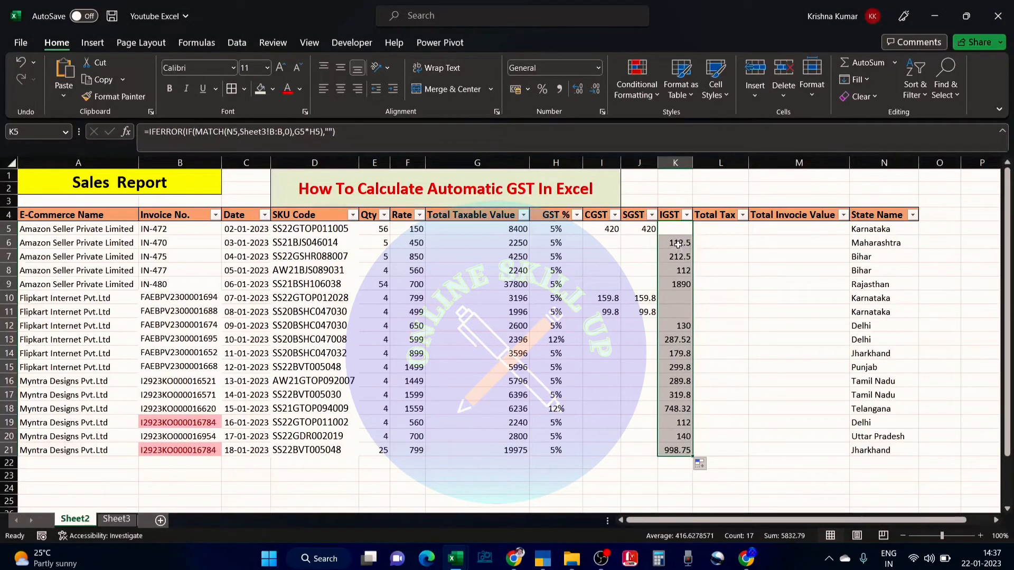
- Change the state name in N16 to Karnataka and check row 16's IGST cell against the State Name column
left_click(876, 231)
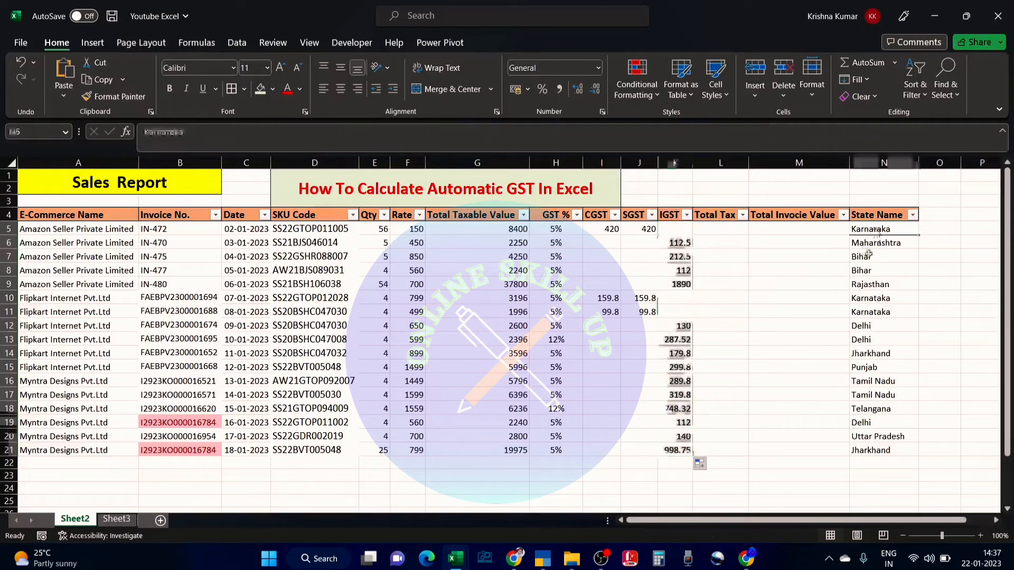
key("Down")
key("Down")
key("Down")
key("Down")
key("Down")
key("Down")
key("Down")
key("Down")
key("Down")
key("Down")
key("Down")
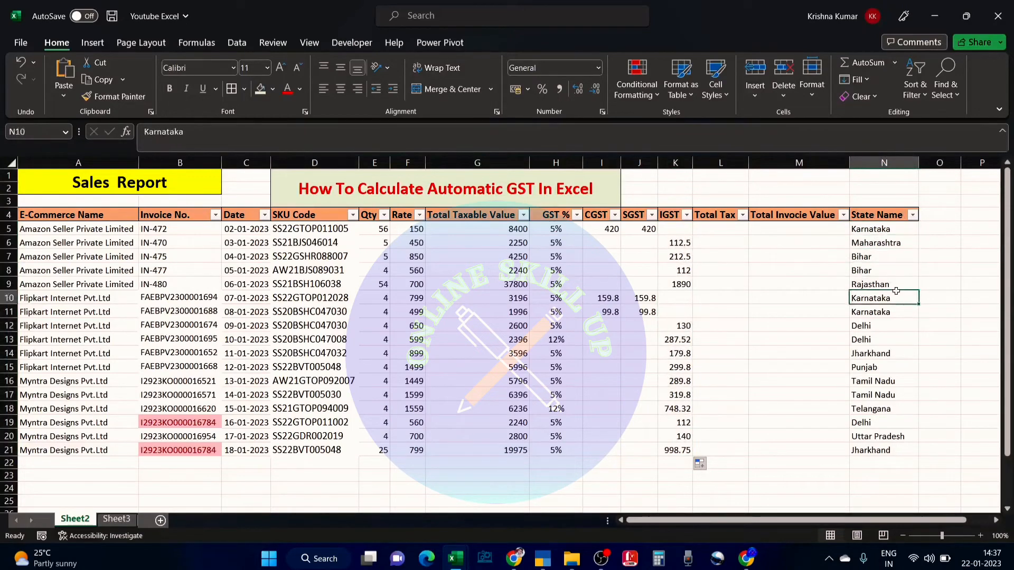
type("k")
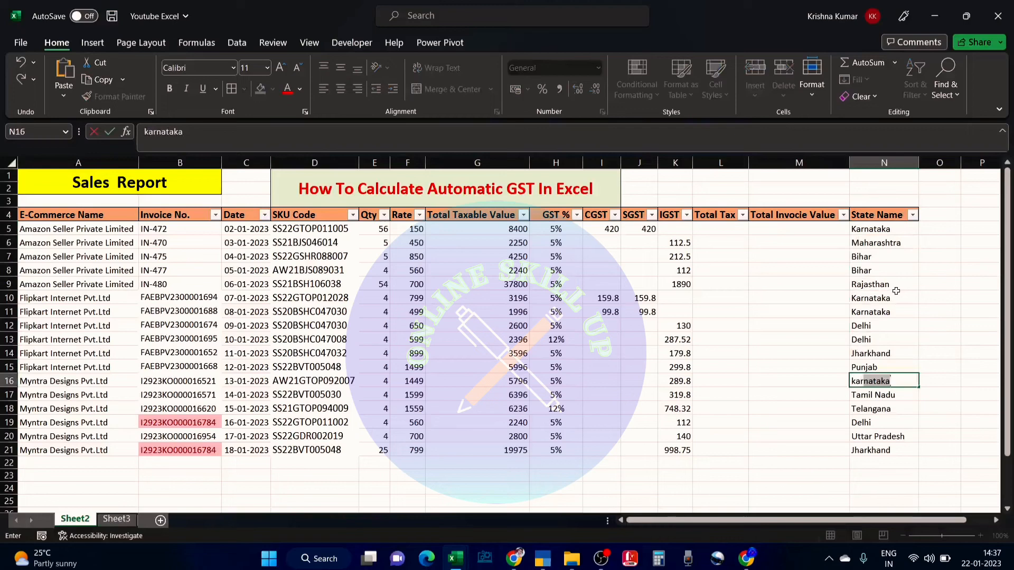
type("ar")
key("Return")
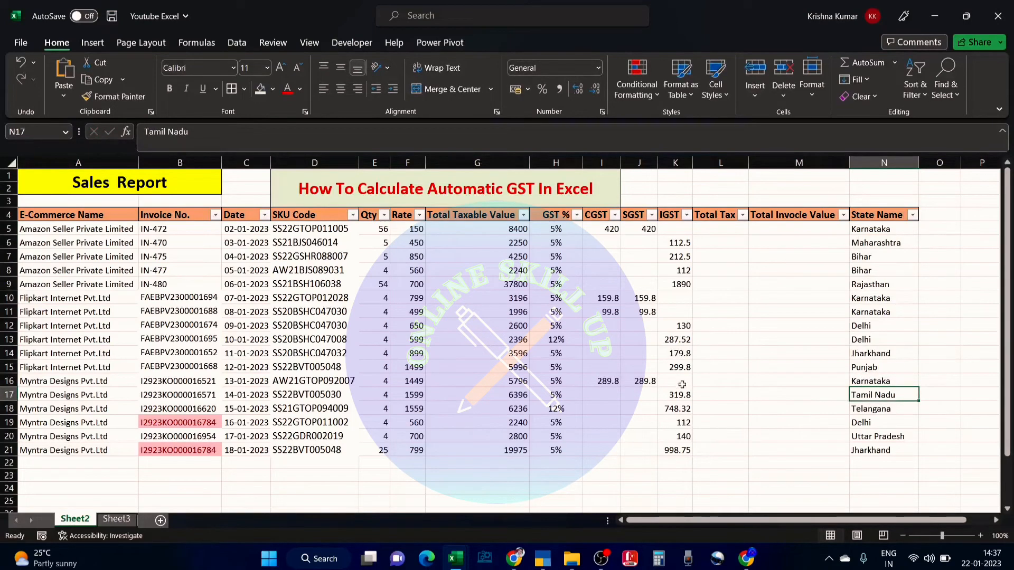
left_click(682, 384)
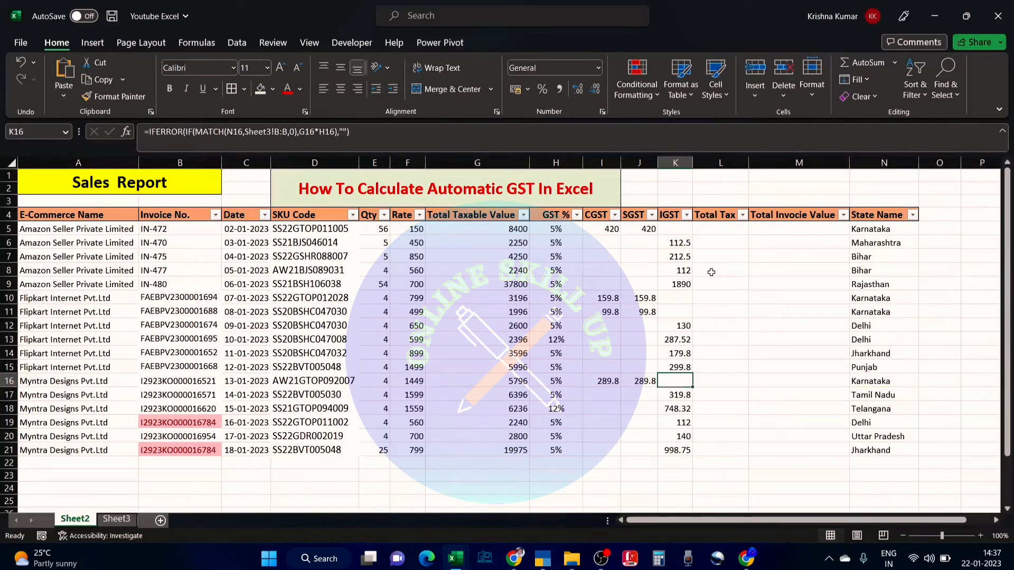
left_click_drag(876, 229, 879, 436)
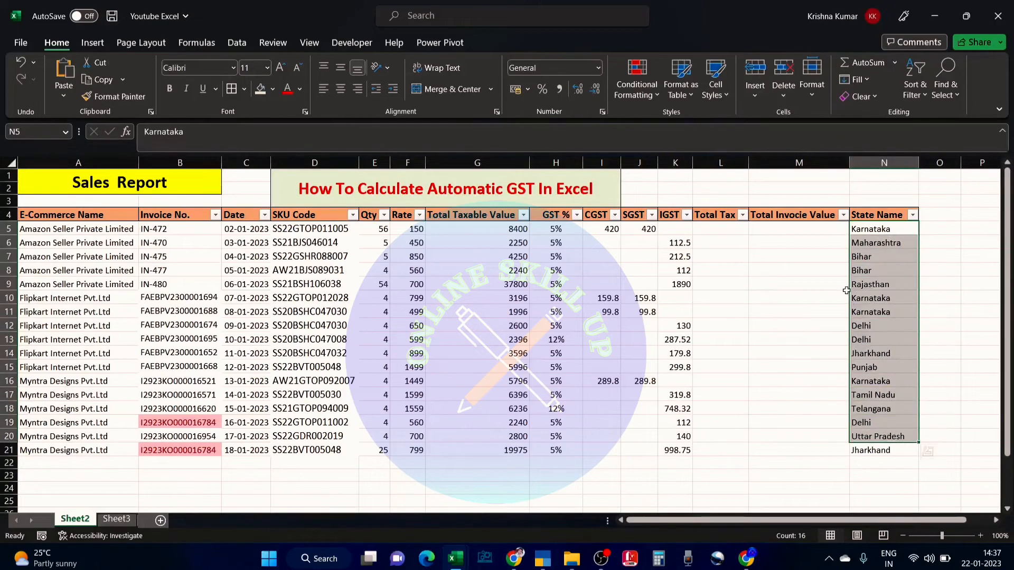
- Narrow column B of the state list on Sheet3 so it fits the state names more closely
left_click_drag(871, 232, 881, 464)
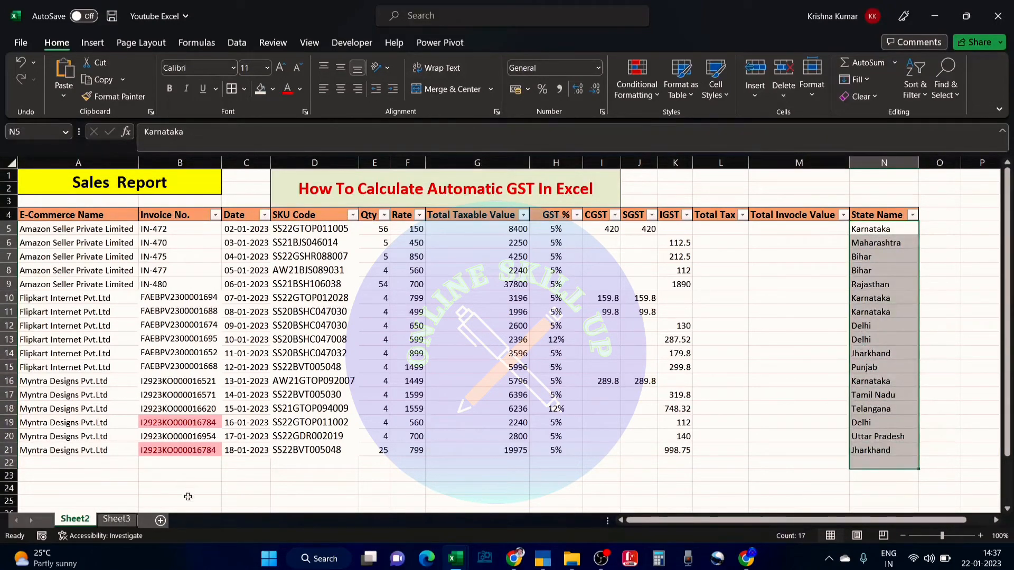
left_click(116, 519)
left_click(129, 279)
left_click(115, 203)
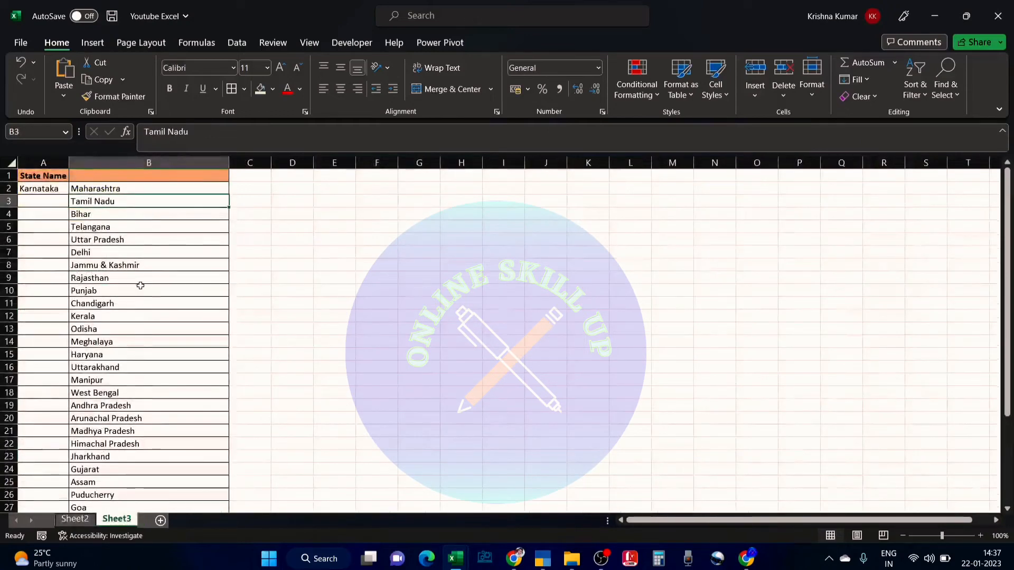
left_click_drag(229, 163, 174, 163)
left_click(309, 241)
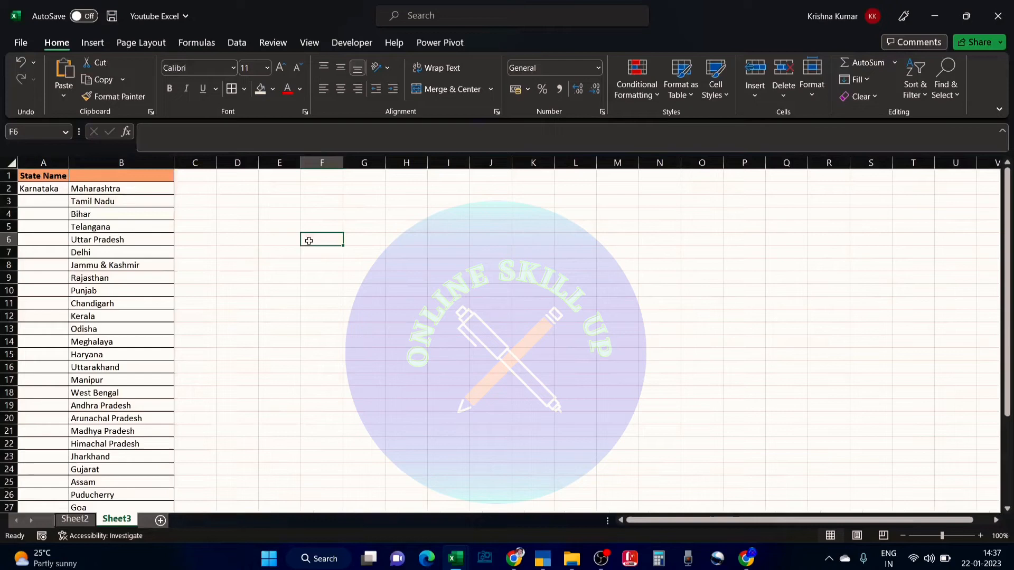
- Examine the Sheet3 state lists, comparing the state in column A with those listed in column B
left_click(140, 193)
left_click(117, 263)
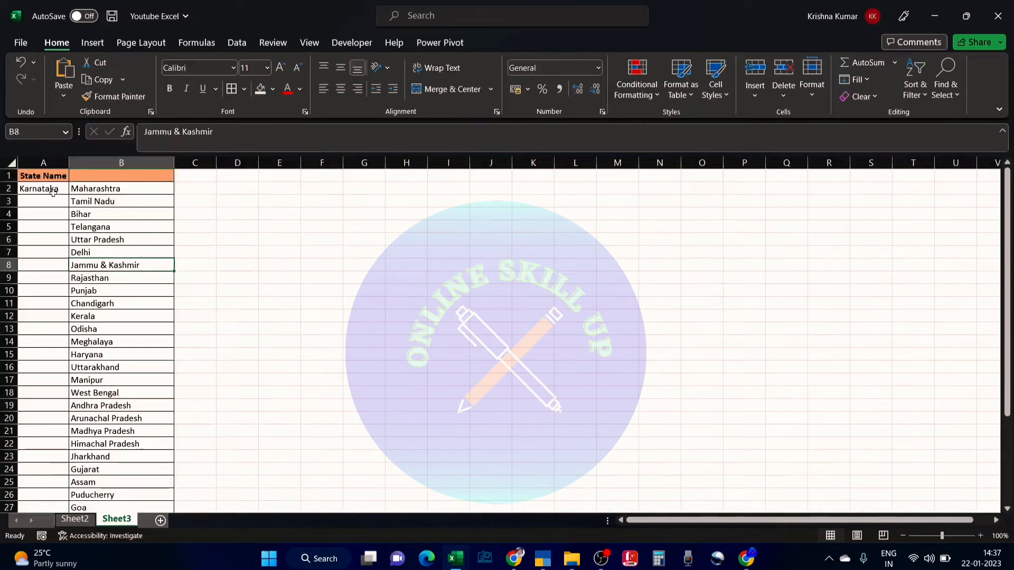
left_click(97, 189)
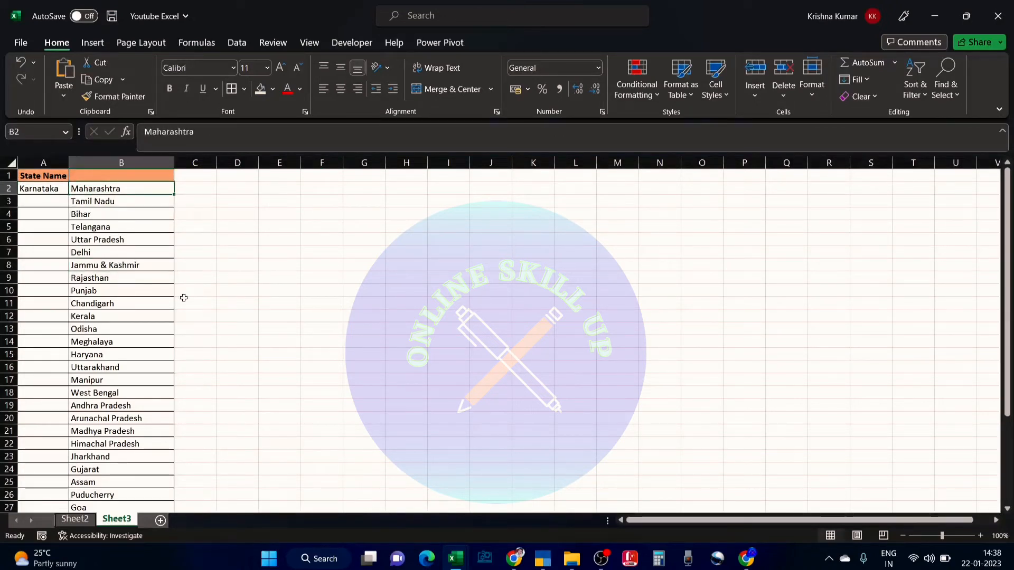
left_click(113, 329)
left_click(123, 227)
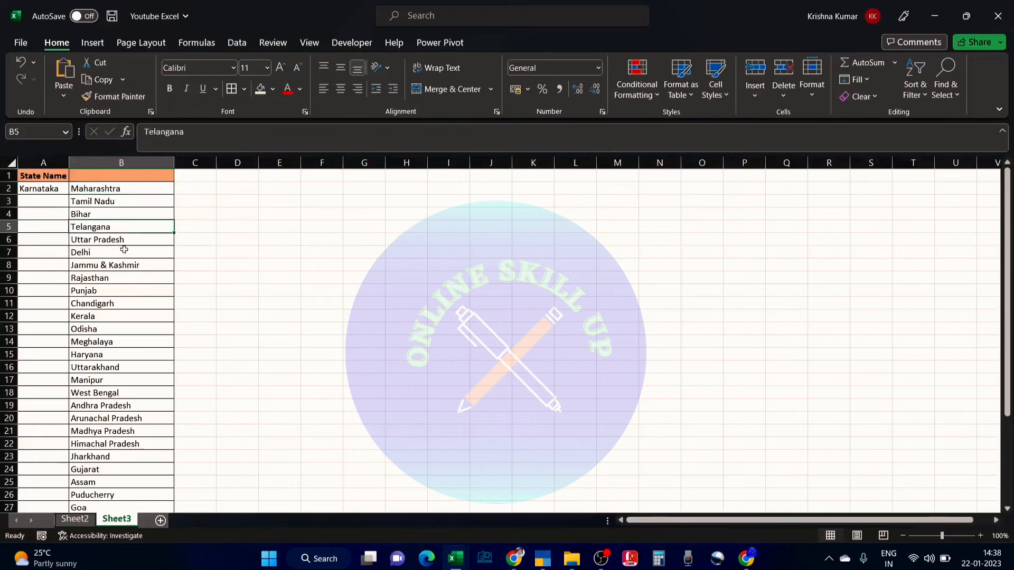
- Return to Sheet2 and examine the State Name entries against the CGST, SGST and IGST columns
left_click(75, 519)
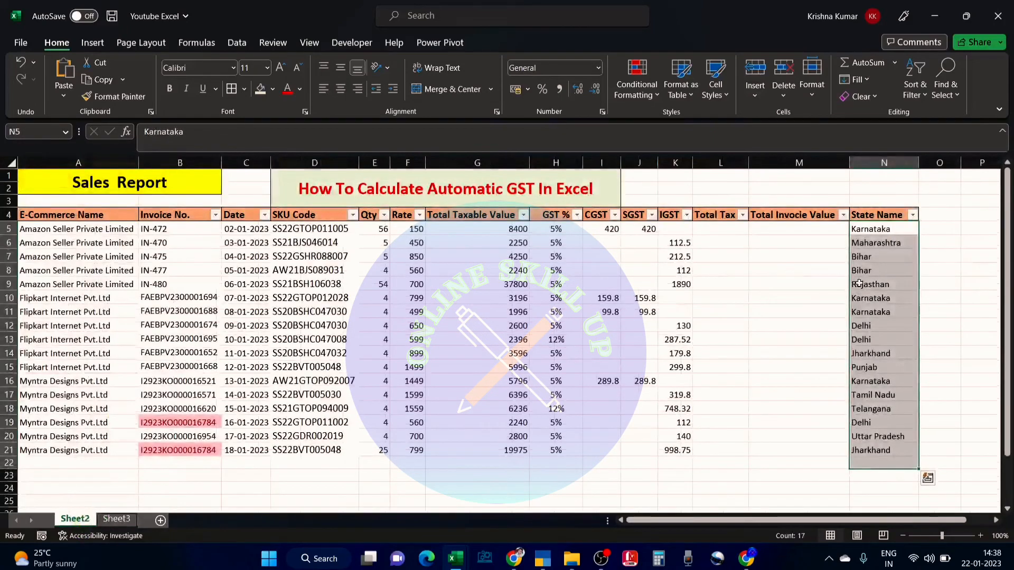
left_click(871, 269)
left_click(877, 233)
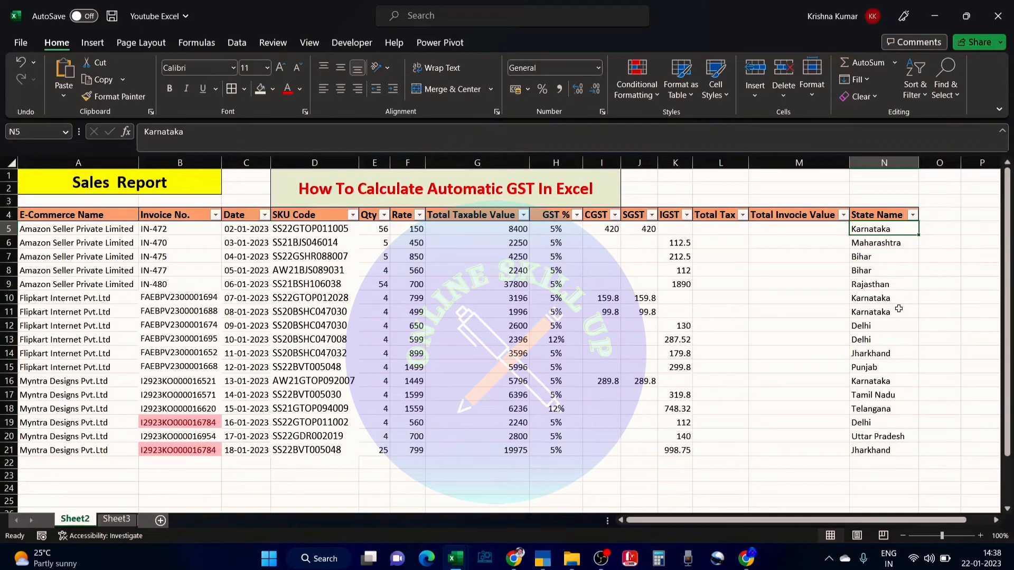
left_click(872, 325)
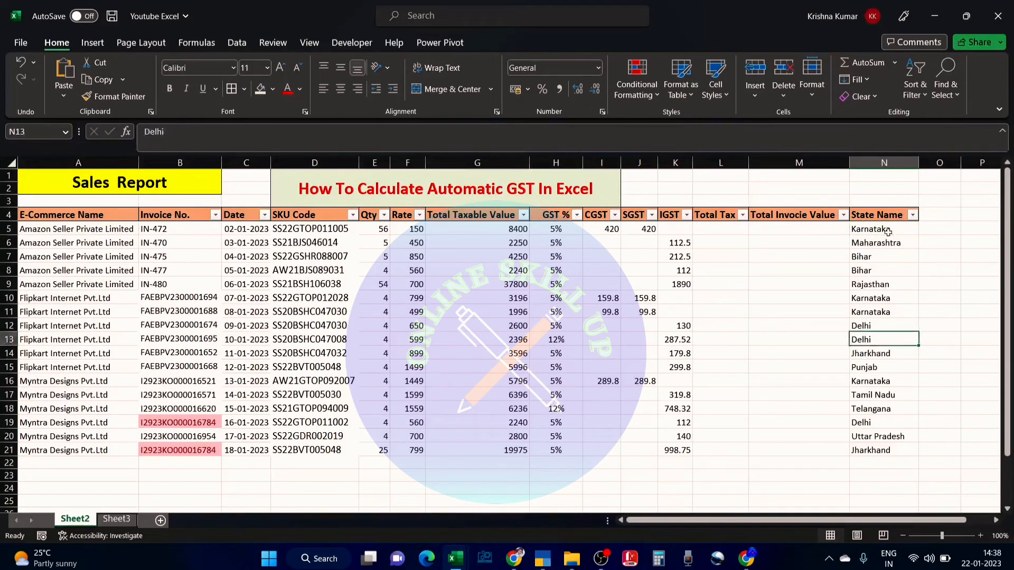
left_click_drag(872, 229, 865, 446)
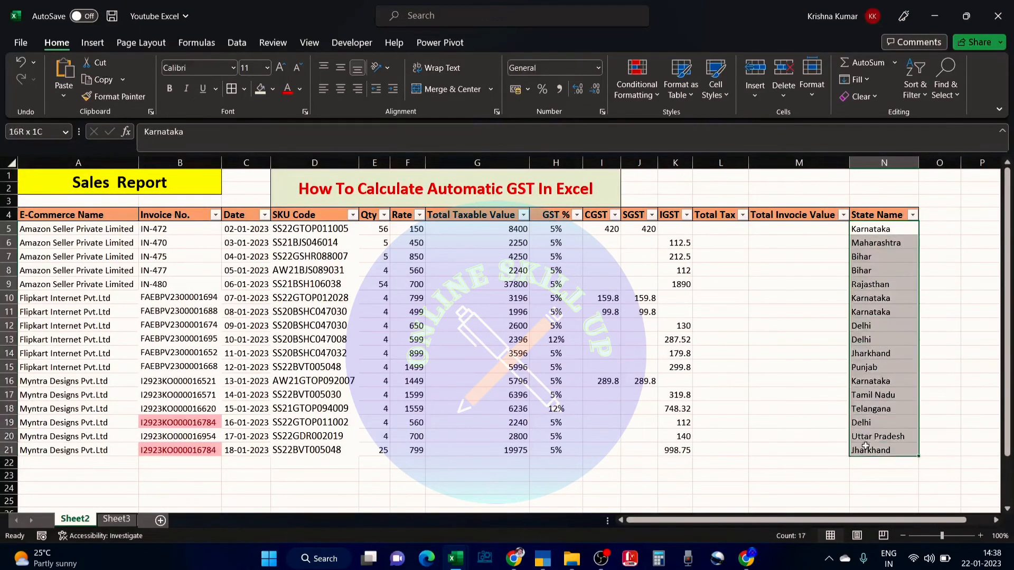
left_click(873, 246)
left_click(874, 407)
scroll(881, 276, "down", 6)
scroll(878, 367, "up", 3)
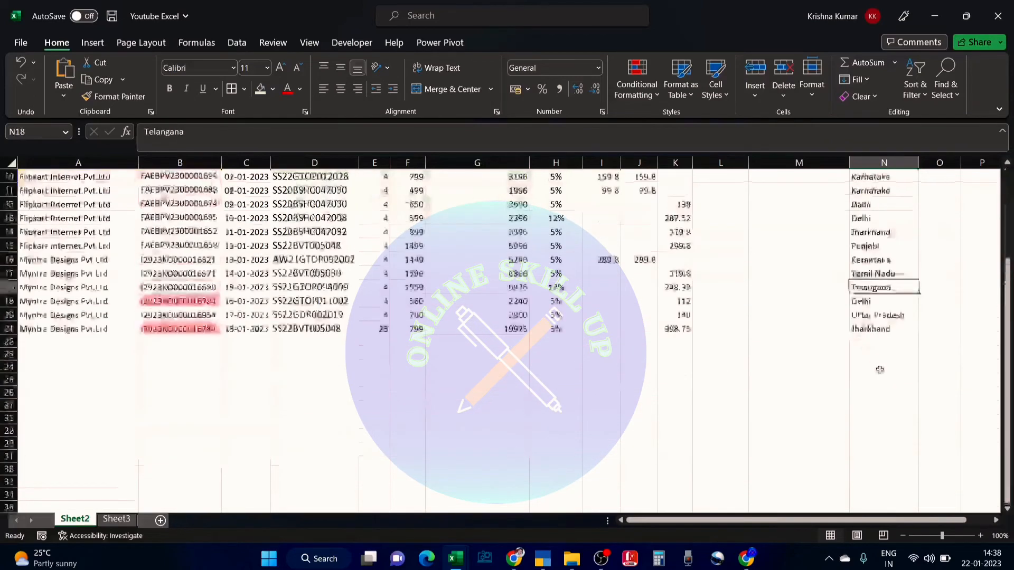
left_click(880, 327)
scroll(882, 328, "up", 3)
left_click(880, 244)
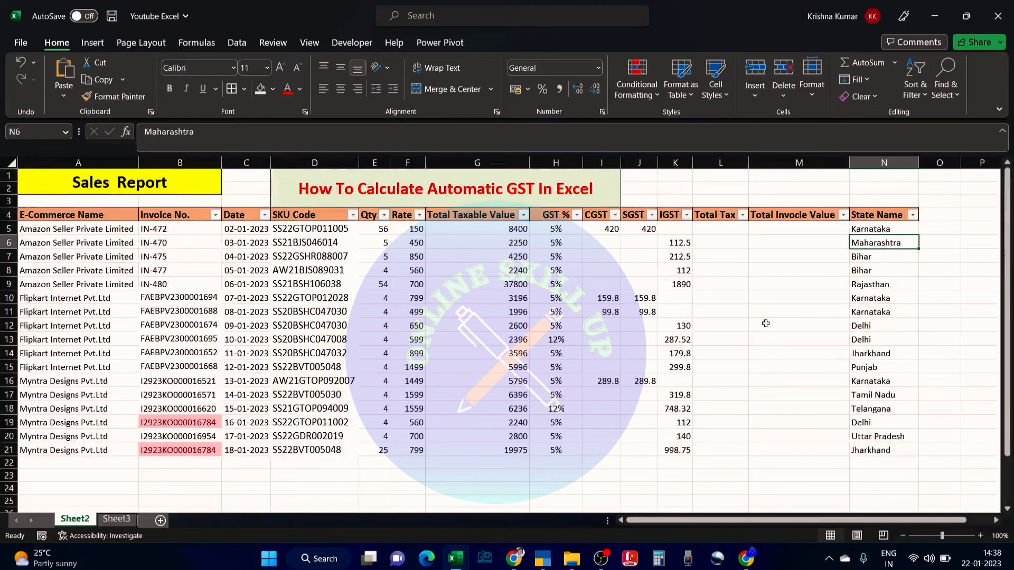
left_click(878, 327)
left_click(879, 230)
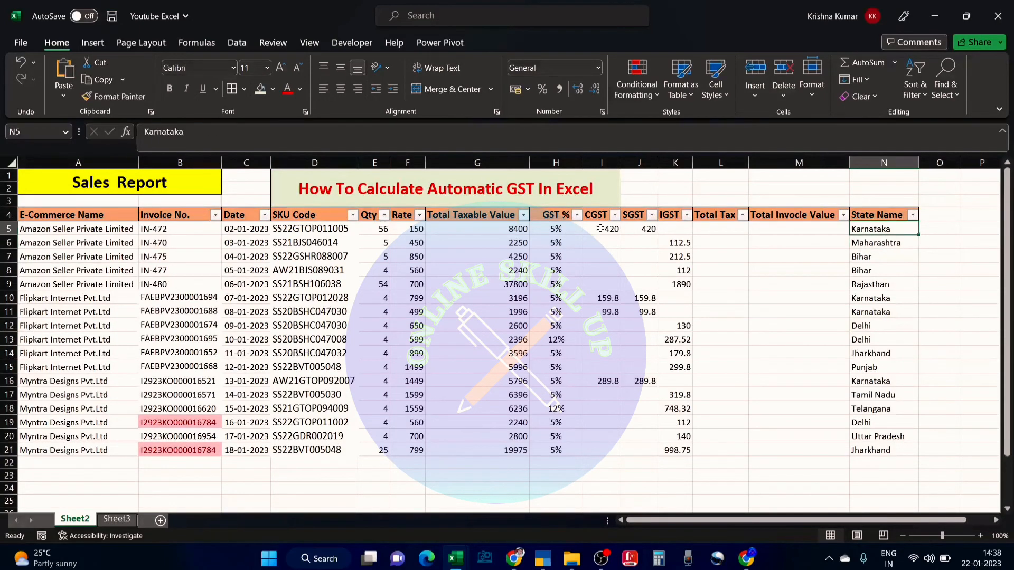
left_click(874, 284)
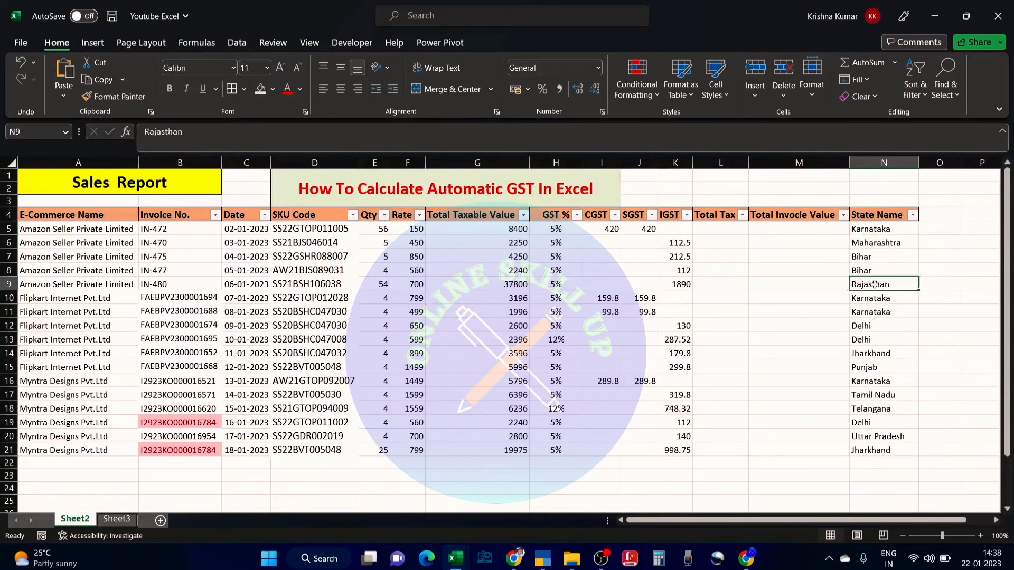
- Fill Karnataka from N5 down into N6 to change the state name of invoice IN-470
left_click(880, 233)
key("Down")
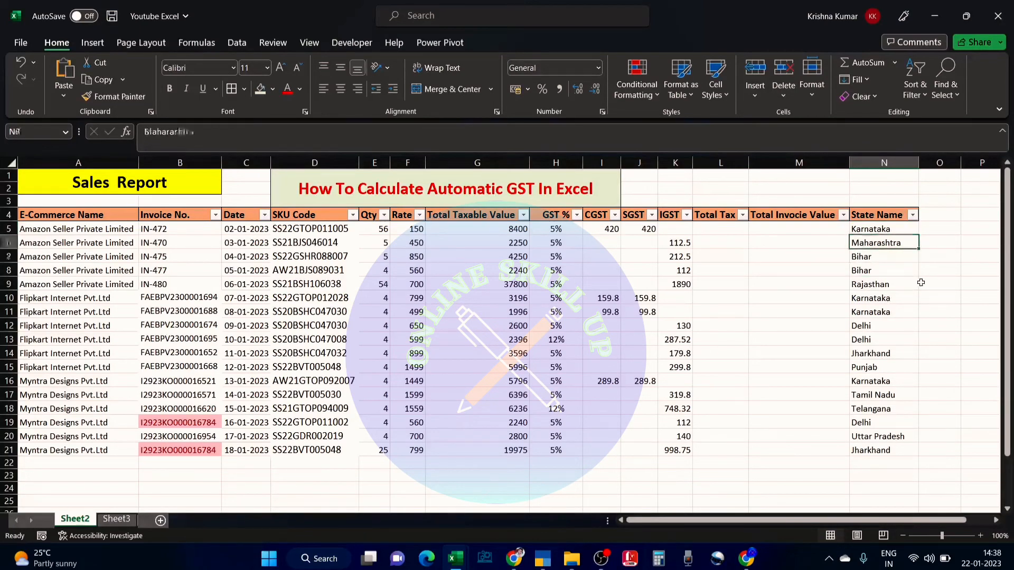
key("Up")
key("Down")
key("ctrl+d")
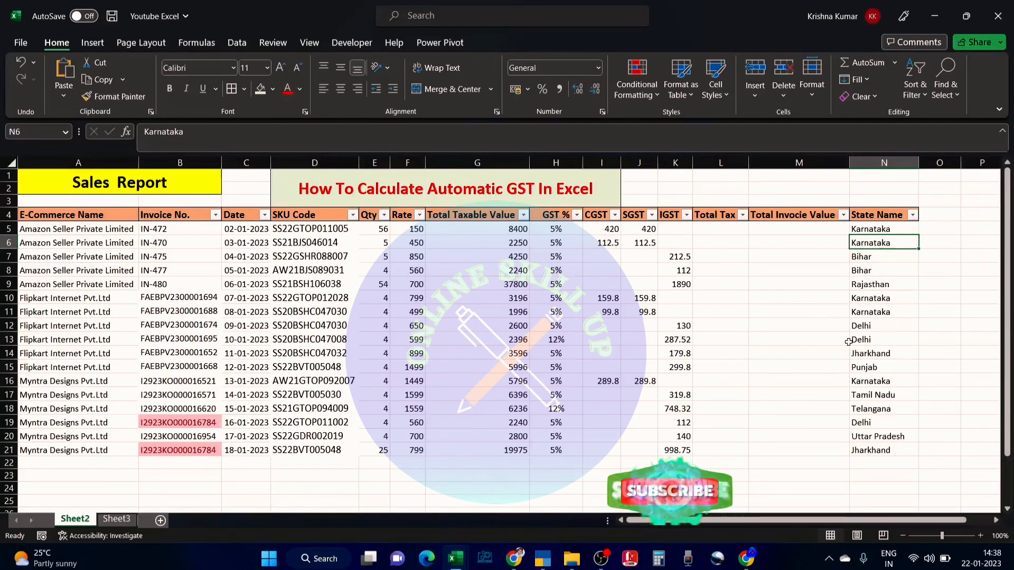
- Review the state names in N5:N21 alongside the tax amounts calculated for each invoice
left_click_drag(865, 242, 866, 450)
left_click(896, 448, "shift")
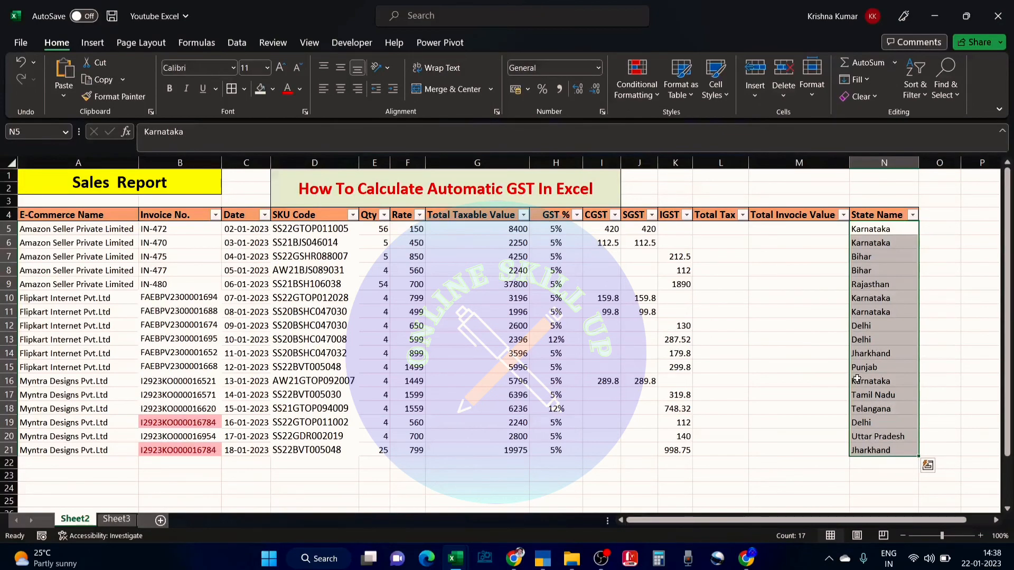
left_click_drag(875, 235, 896, 437)
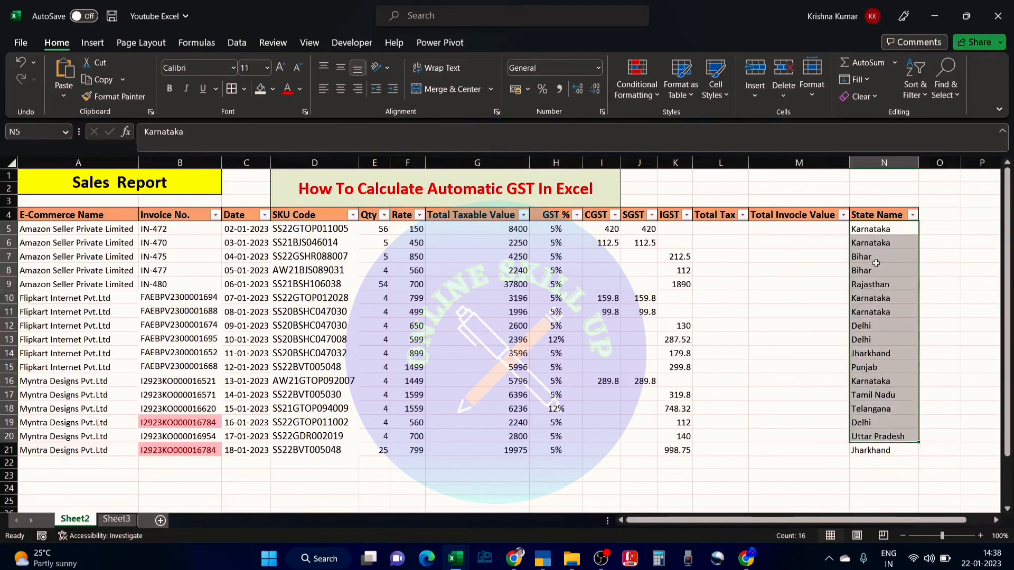
left_click_drag(870, 229, 901, 475)
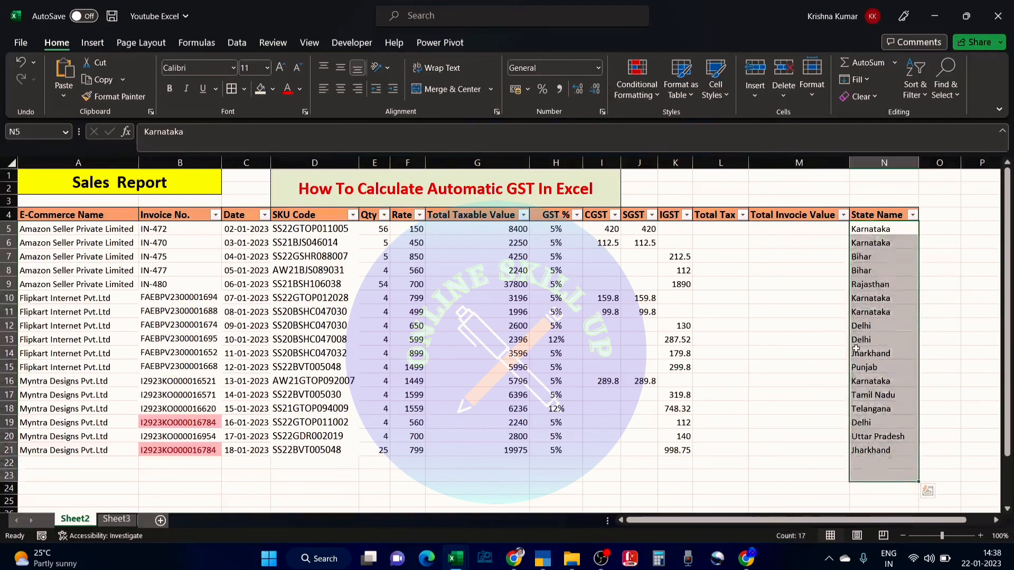
left_click_drag(880, 229, 905, 454)
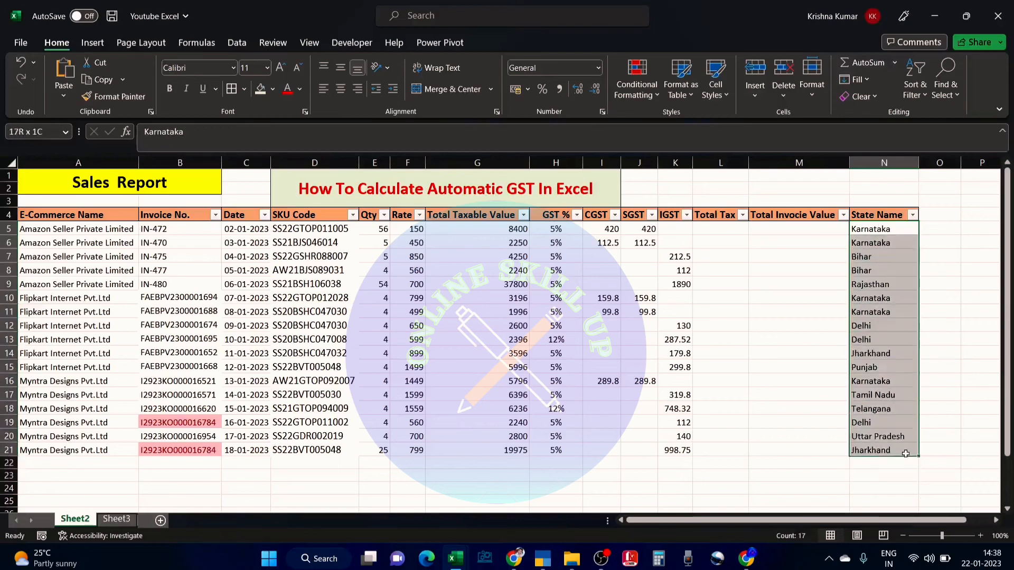
left_click_drag(885, 230, 902, 451)
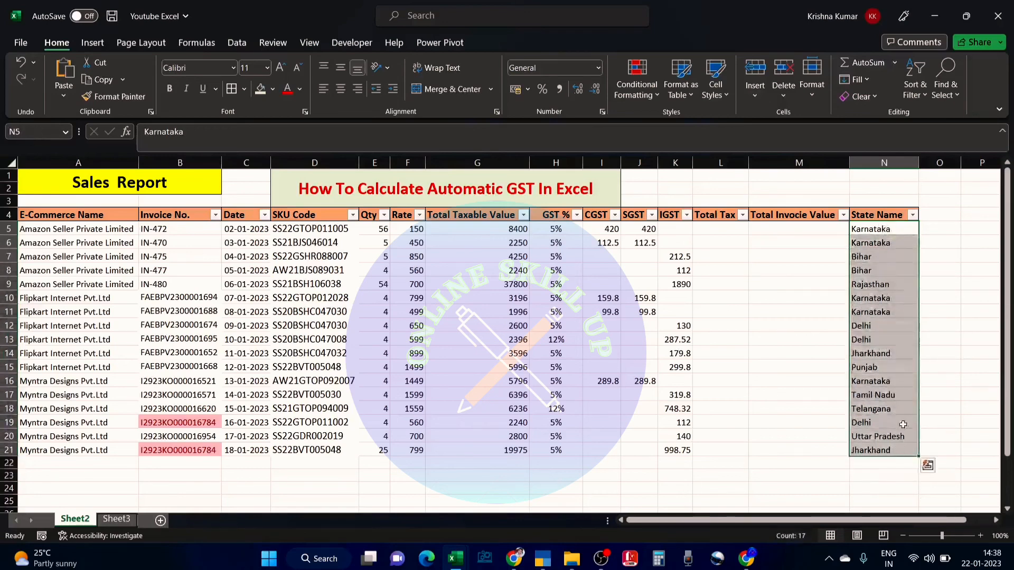
left_click_drag(883, 231, 899, 466)
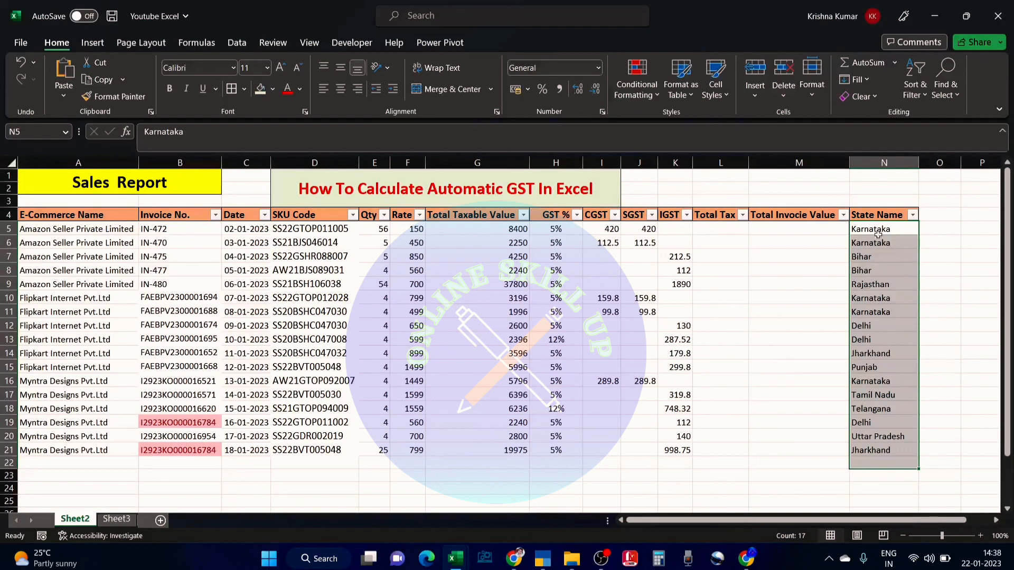
left_click_drag(878, 234, 886, 450)
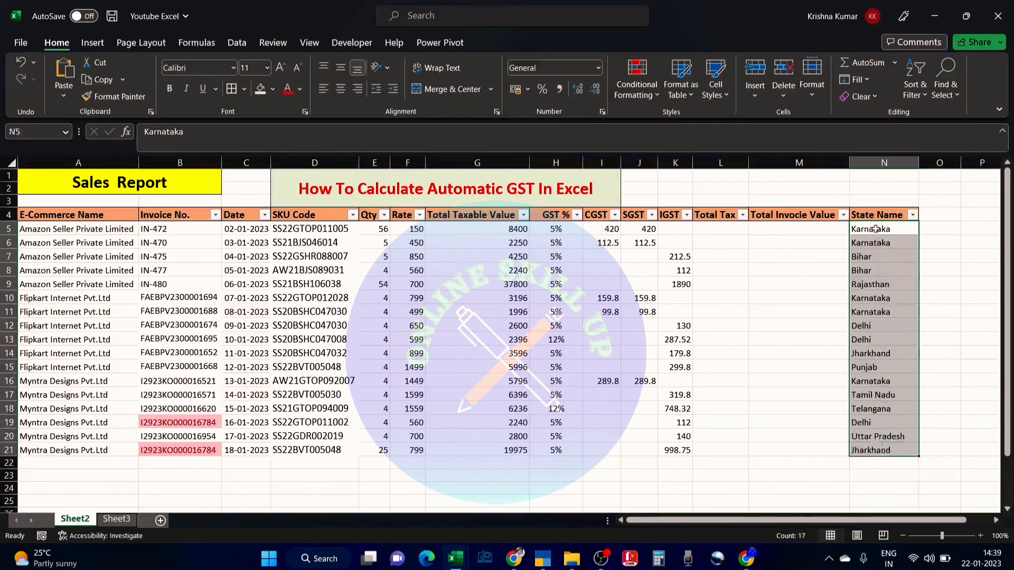
left_click_drag(876, 229, 893, 462)
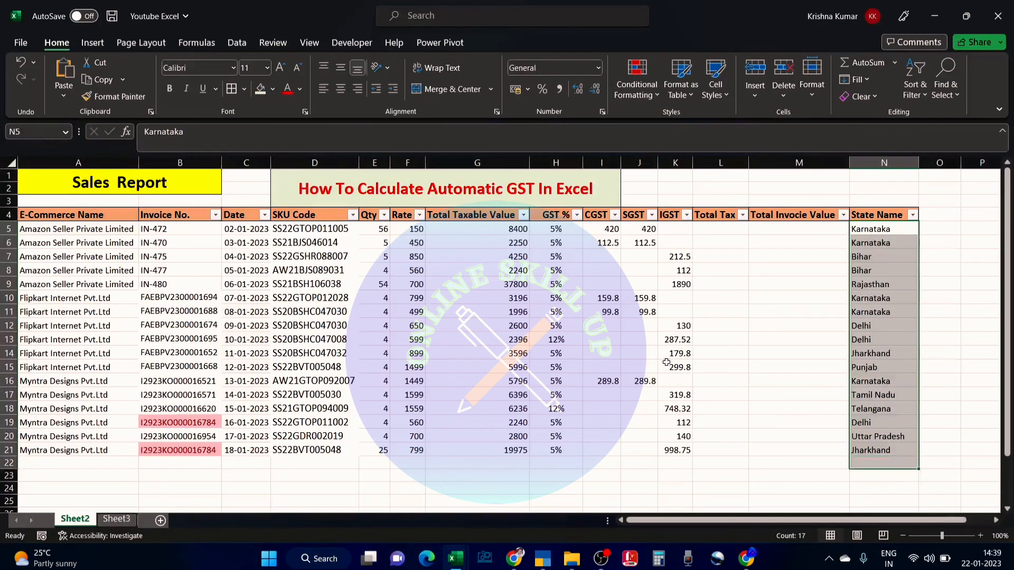